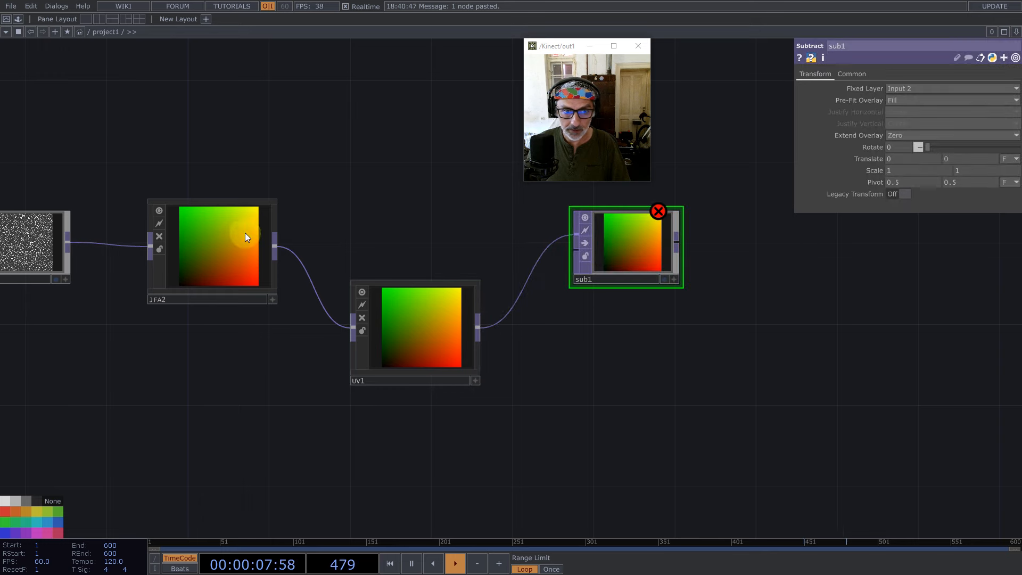
Step: Connect JFA2 to the second input of sub1 and exclude the alpha channel from sub1's channel mask
left_click(276, 245)
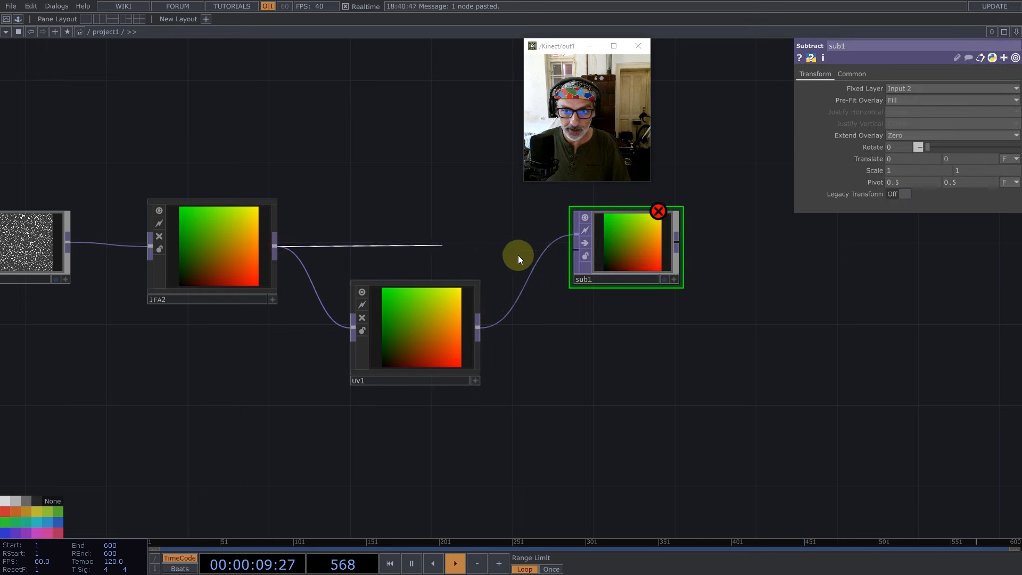
left_click(564, 260)
left_click_drag(589, 358, 458, 439)
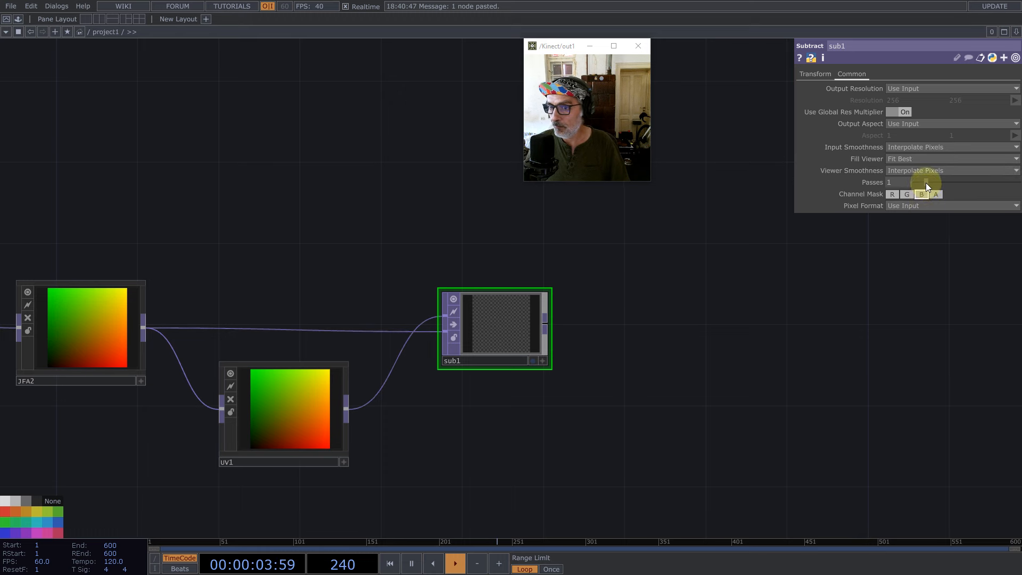
left_click(936, 194)
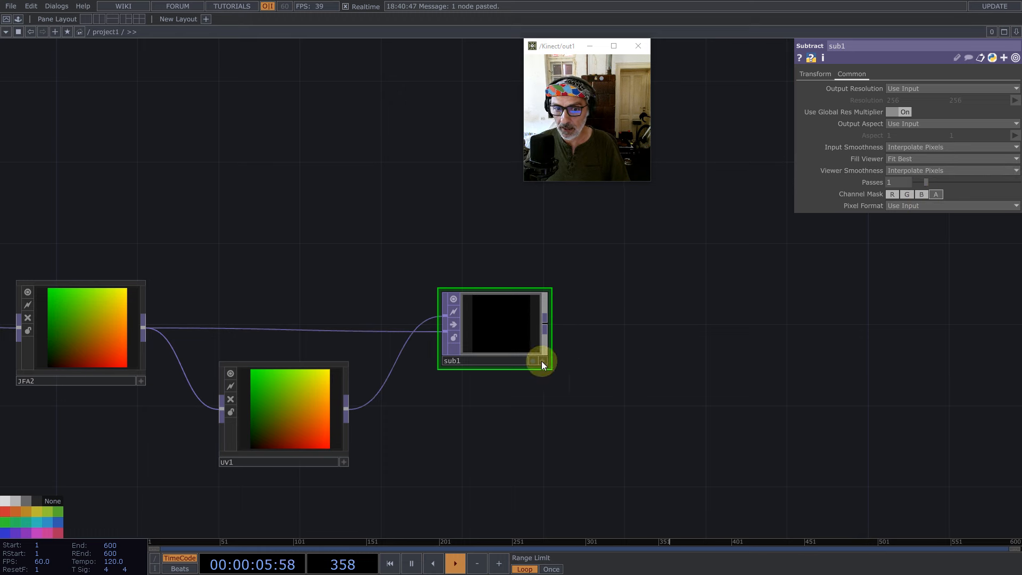
Step: Add a Null TOP after sub1, placed well to its right in the network
middle_click(547, 321)
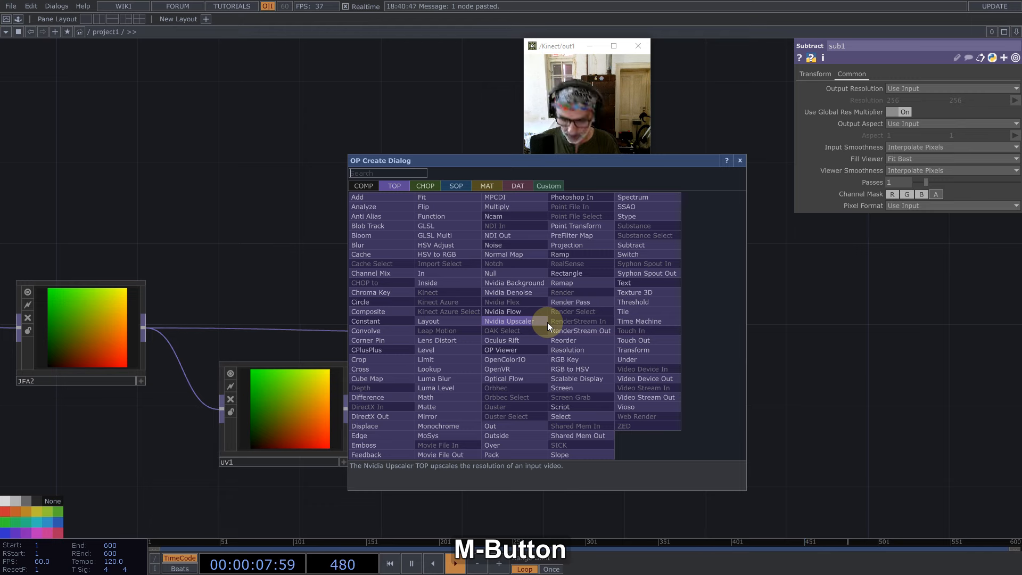
type("nu")
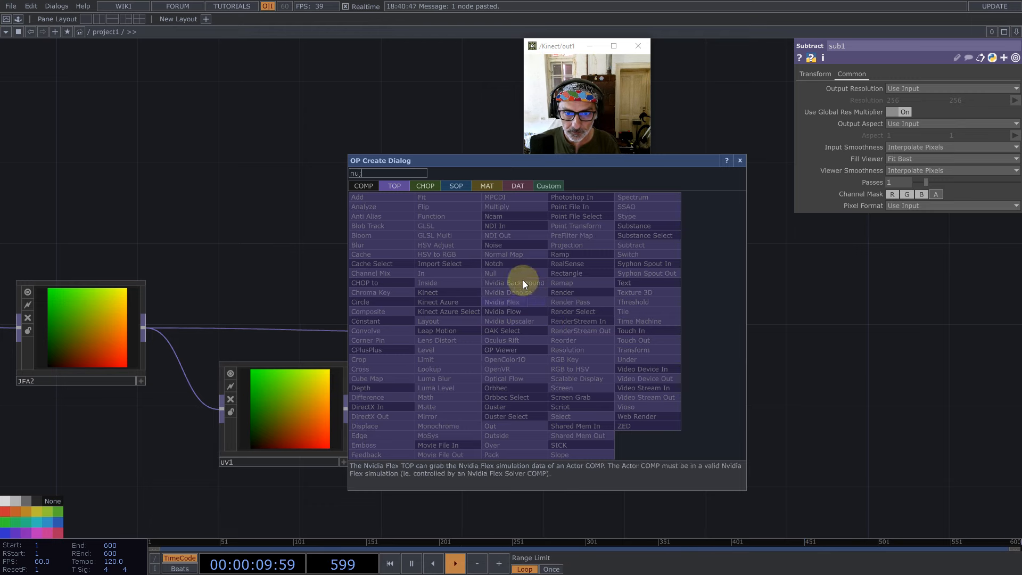
left_click(503, 272)
scroll(612, 346, "down", 5)
left_click(697, 302)
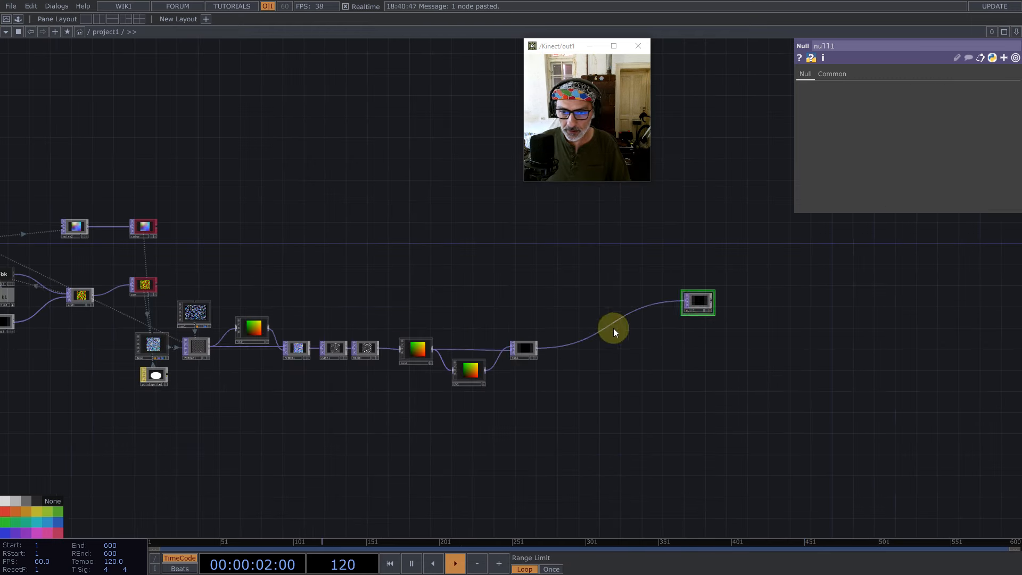
Step: Open the math1 output in a floating viewer, shrink the window and place it below the node chain
left_click_drag(251, 216, 472, 227)
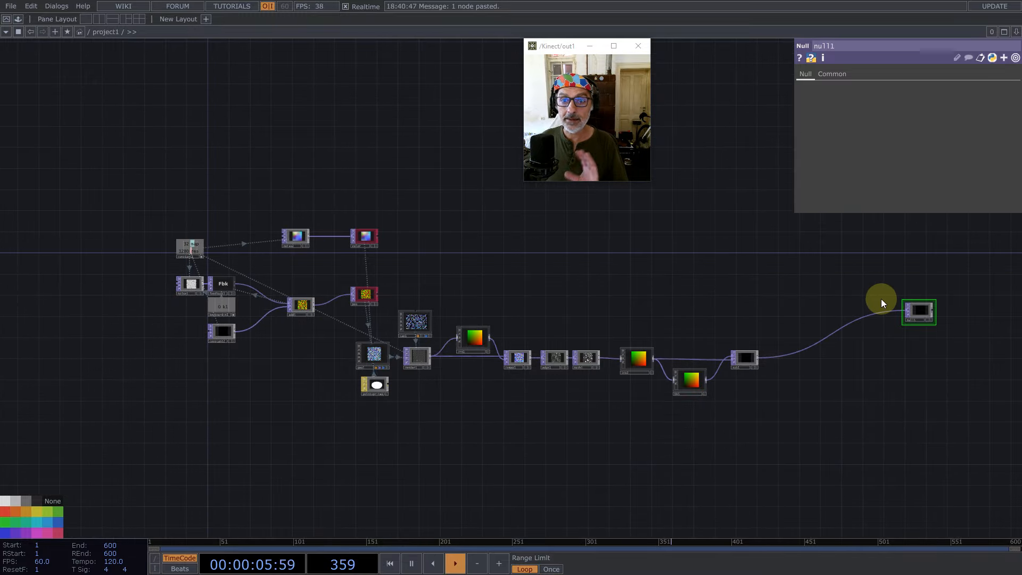
left_click_drag(253, 244, 247, 259)
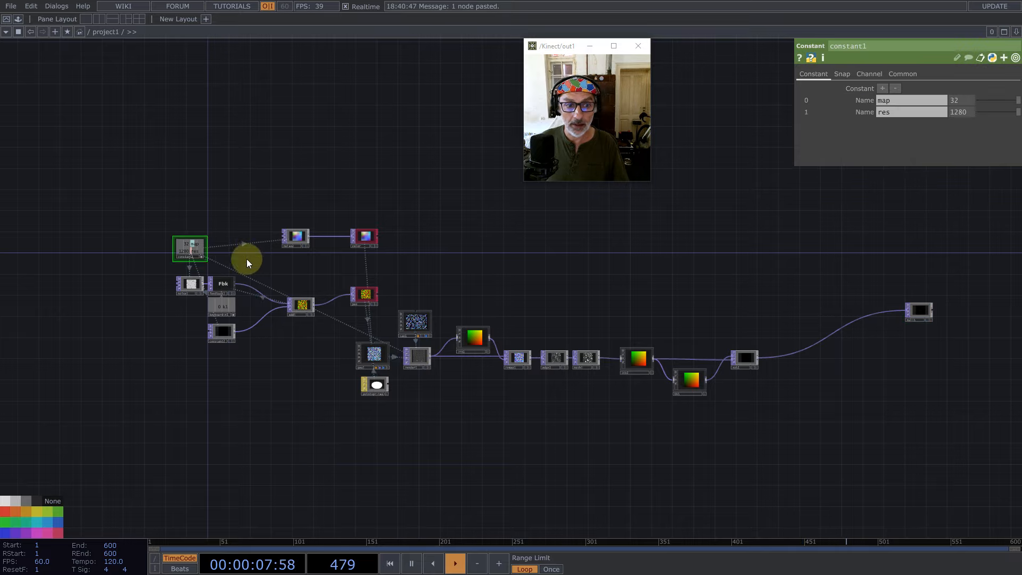
scroll(208, 253, "up", 4)
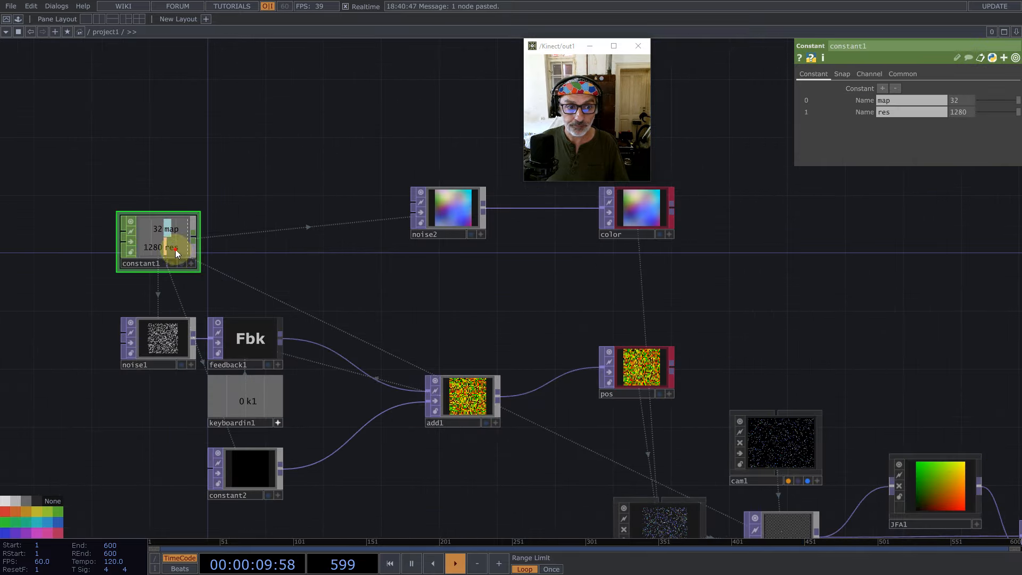
left_click_drag(166, 247, 199, 97)
scroll(212, 160, "down", 6)
scroll(415, 262, "up", 4)
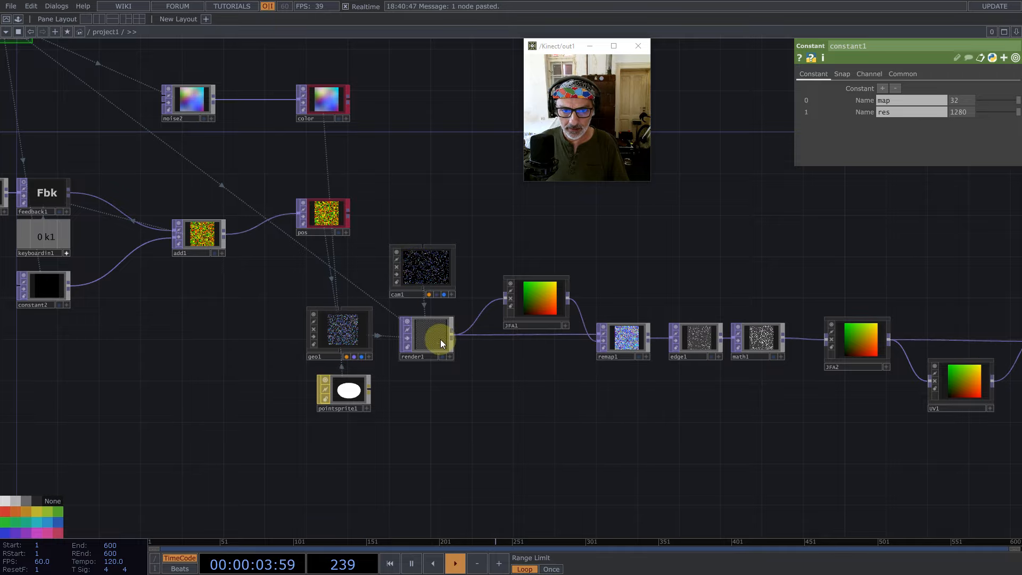
right_click(743, 346)
left_click(772, 333)
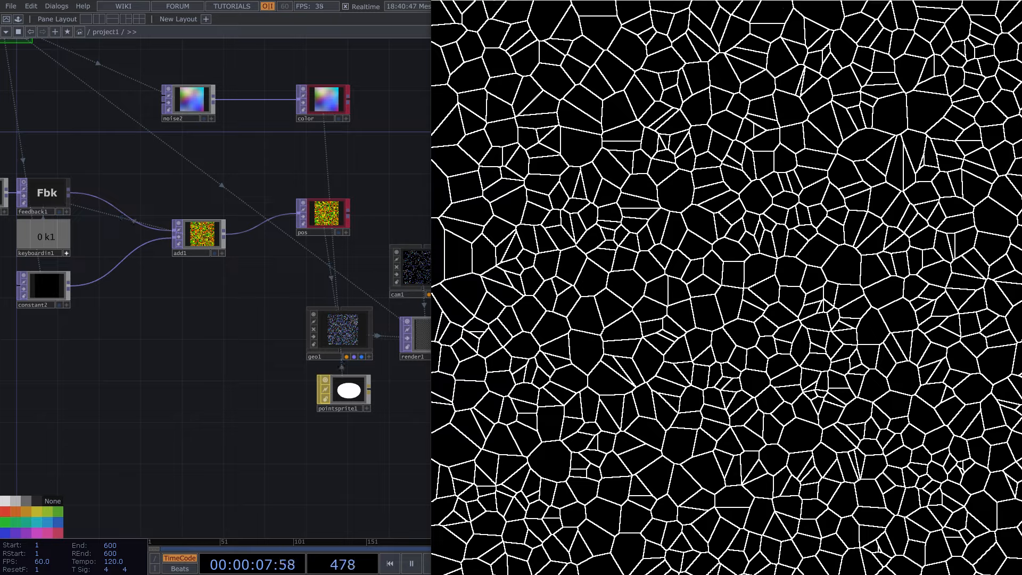
left_click_drag(1020, 2, 639, 457)
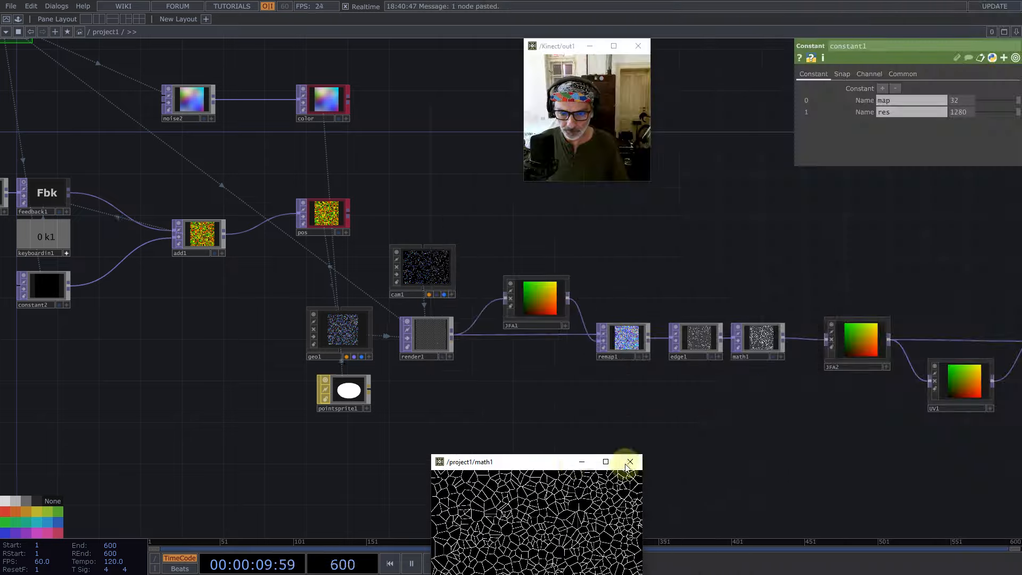
left_click_drag(548, 461, 514, 290)
Step: Rename the Null TOP at the end of the chain as relax
scroll(518, 250, "down", 2)
scroll(518, 251, "down", 2)
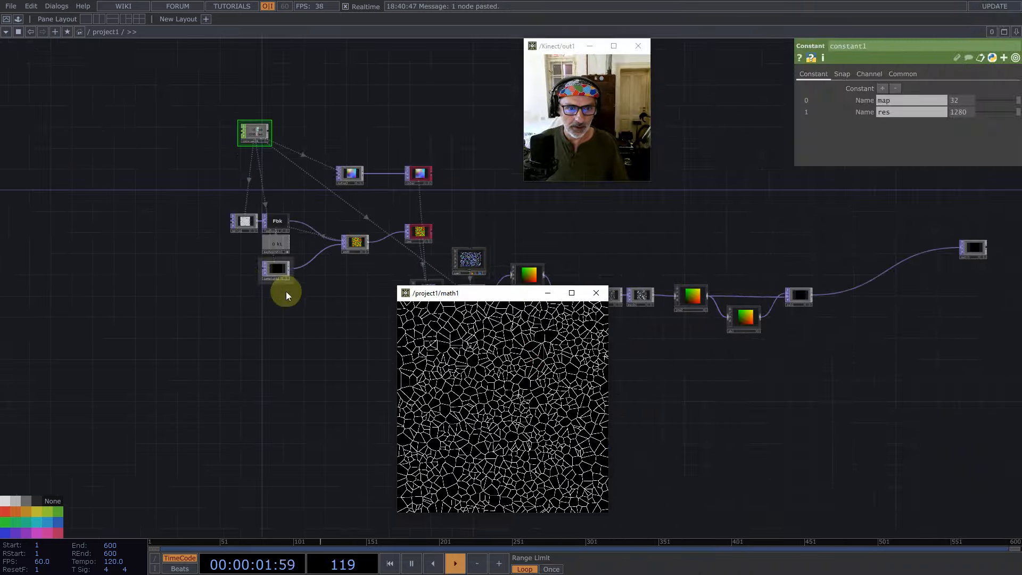
scroll(298, 292, "up", 3)
left_click_drag(326, 292, 243, 297)
scroll(244, 297, "down", 2)
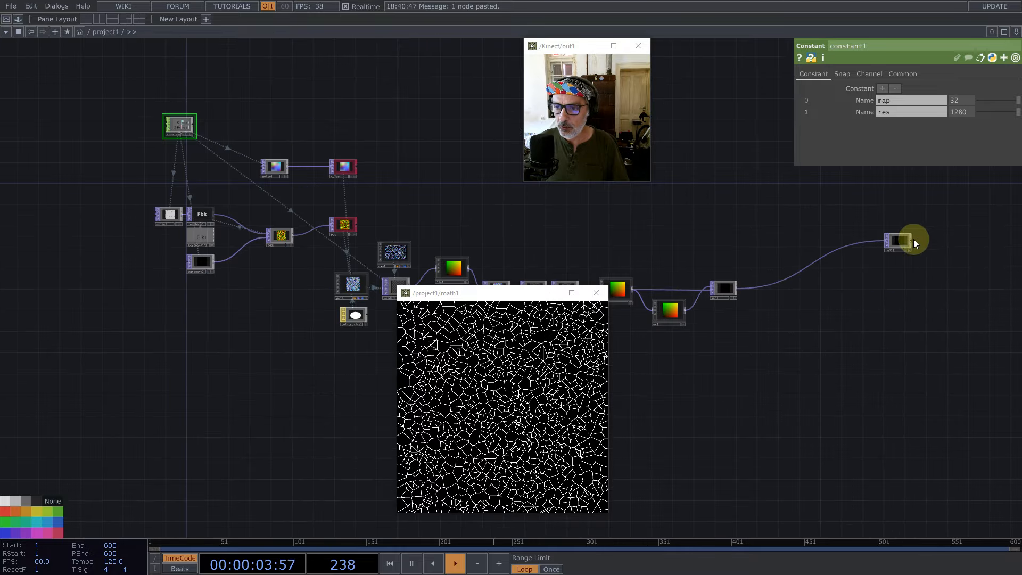
scroll(852, 274, "up", 4)
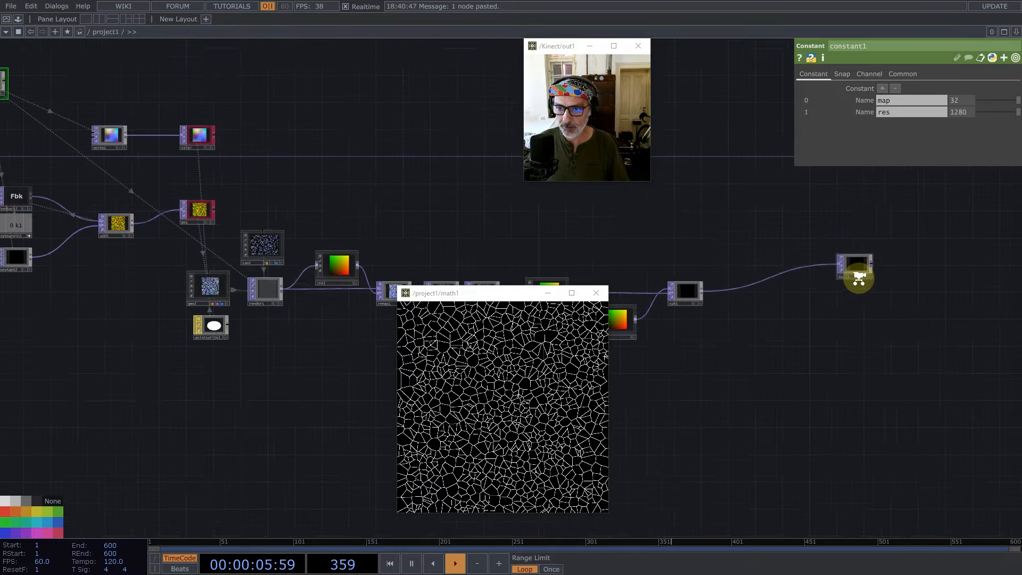
left_click(838, 275)
type("relax")
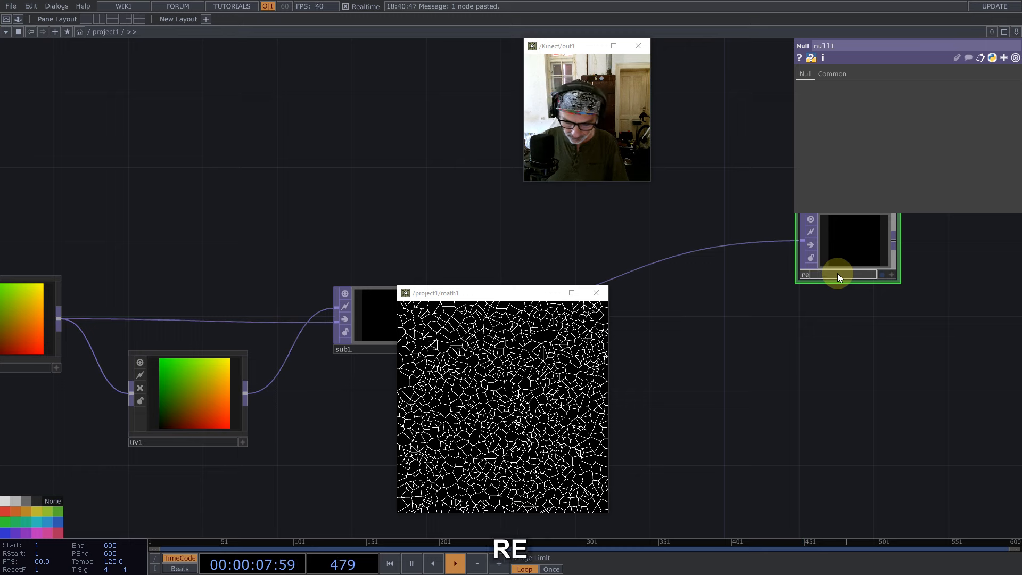
key("Return")
Step: Compare the operator information of constant2 and the relax Null, including their resolutions
scroll(820, 354, "down", 5)
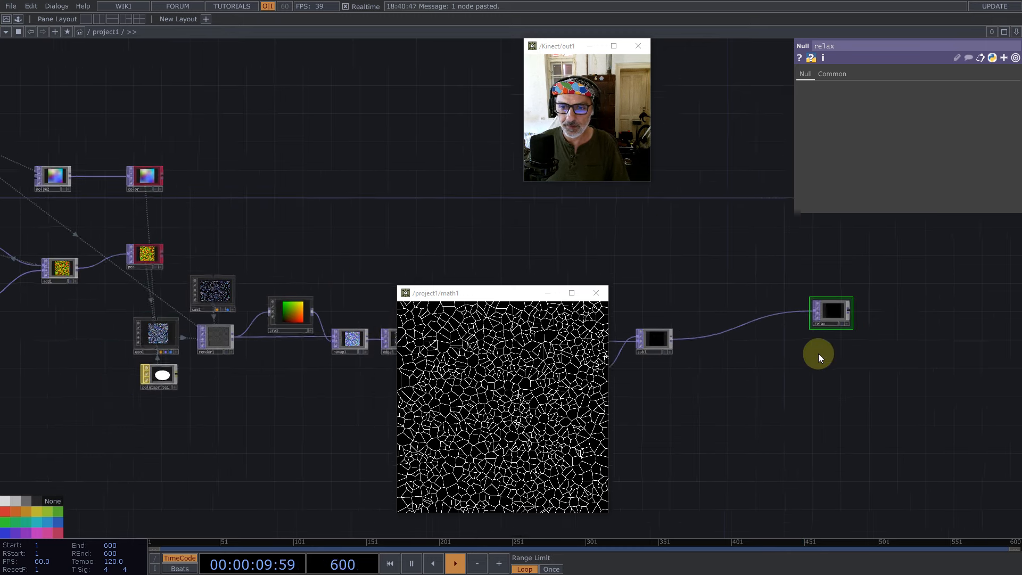
left_click_drag(270, 217, 608, 242)
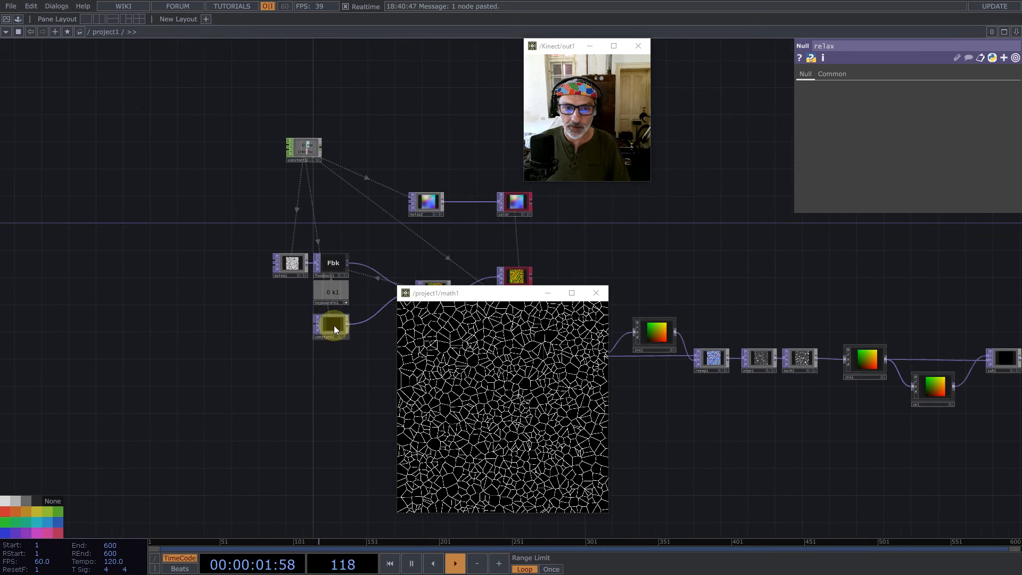
middle_click(335, 324)
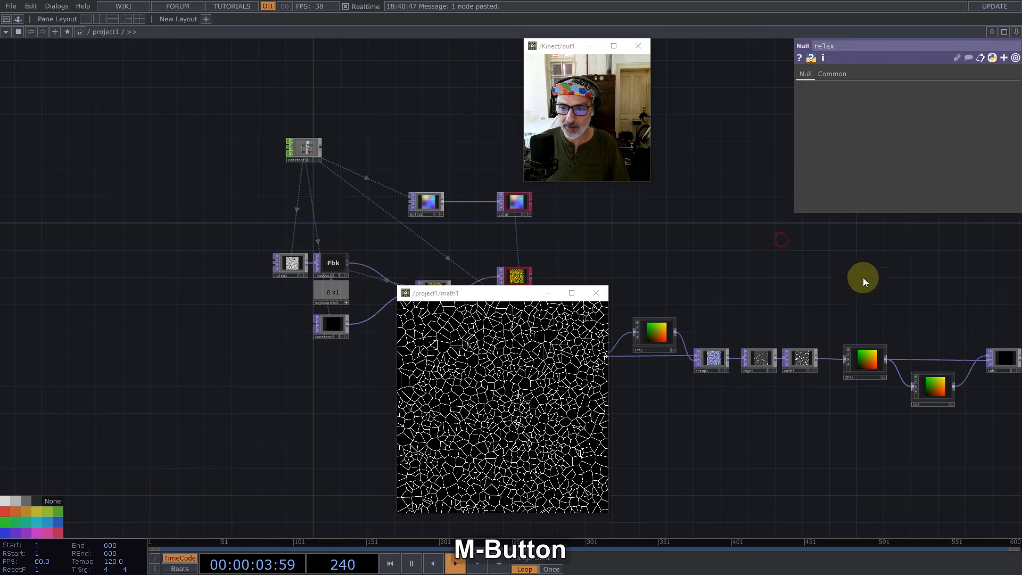
left_click_drag(740, 257, 213, 221)
middle_click(654, 299)
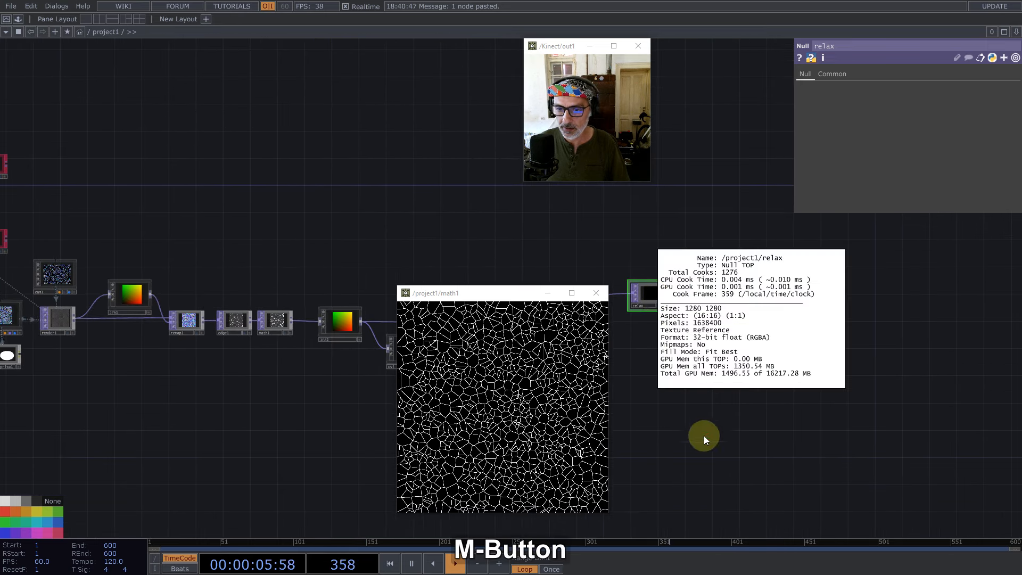
left_click_drag(582, 337, 347, 203)
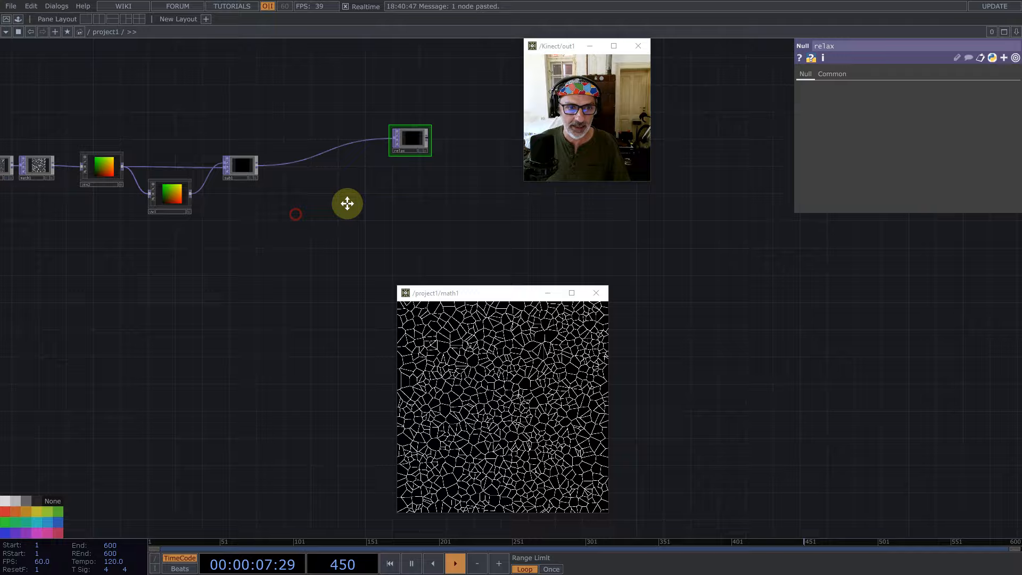
Step: Add a Select TOP below the connection between sub1 and relax
double_click(274, 233)
type("sel")
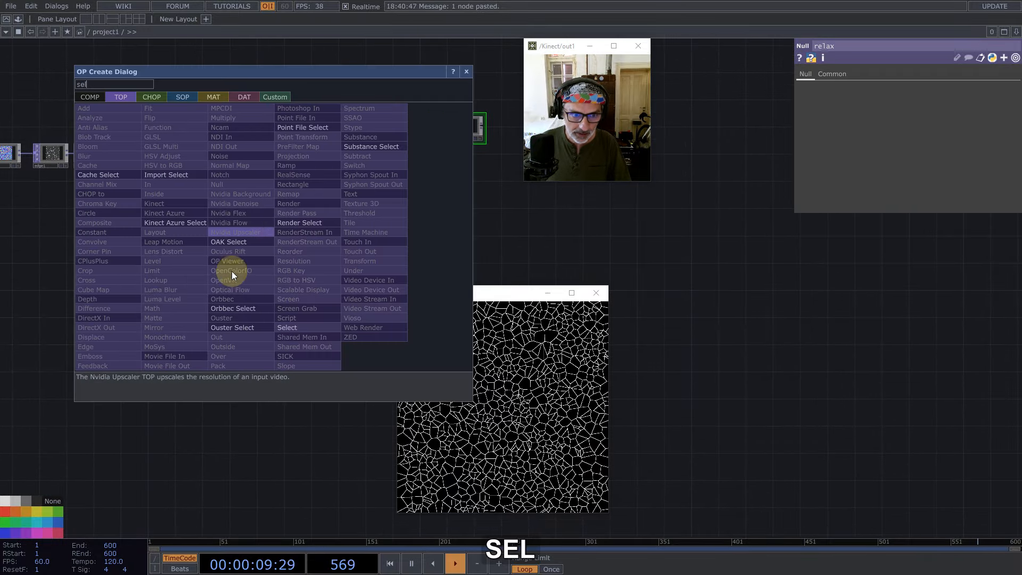
left_click(286, 327)
left_click(357, 205)
Step: Make select1 reference the pos operator as its source TOP
scroll(407, 238, "down", 3)
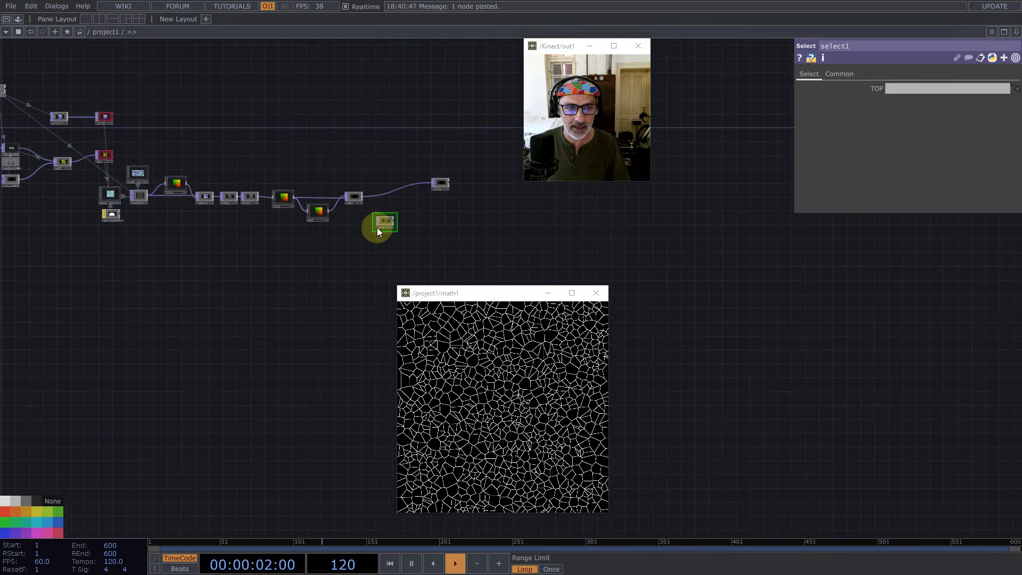
left_click_drag(215, 119, 323, 146)
scroll(226, 186, "up", 2)
scroll(227, 187, "up", 3)
left_click_drag(160, 184, 895, 90)
Step: Branch a Remap TOP off the output of sub1
left_click_drag(769, 238, 99, 107)
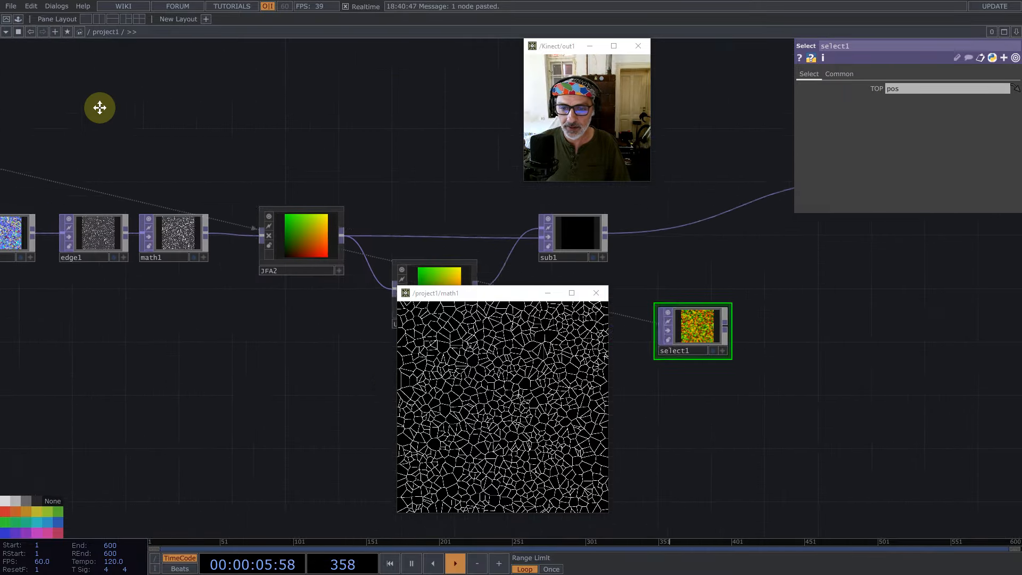
middle_click(476, 215)
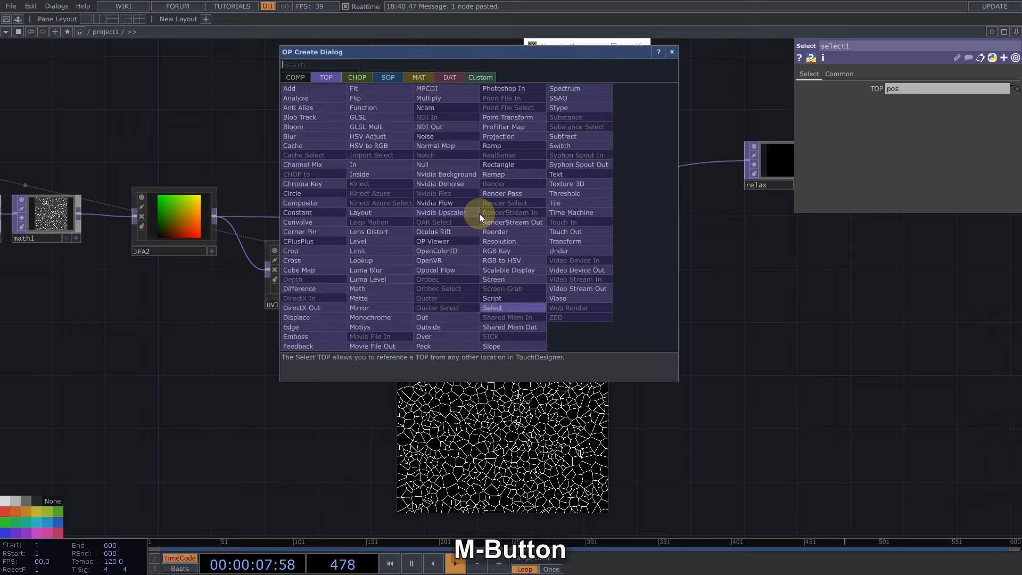
type("re")
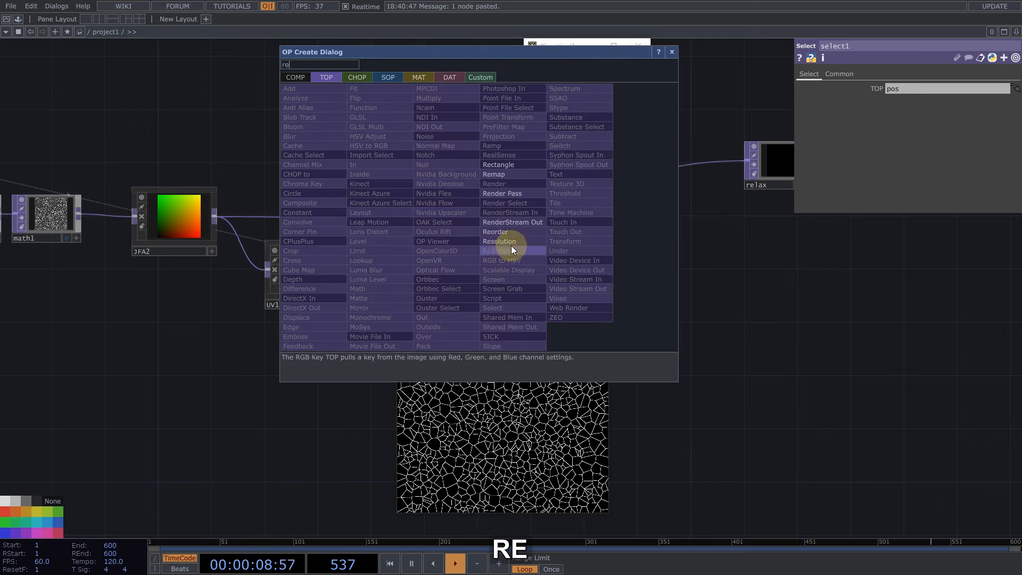
left_click(503, 174)
left_click(647, 256)
Step: Connect select1 to the second input of remap2 and set remap2's Resolution Source to UV Image
left_click_drag(762, 333, 524, 229)
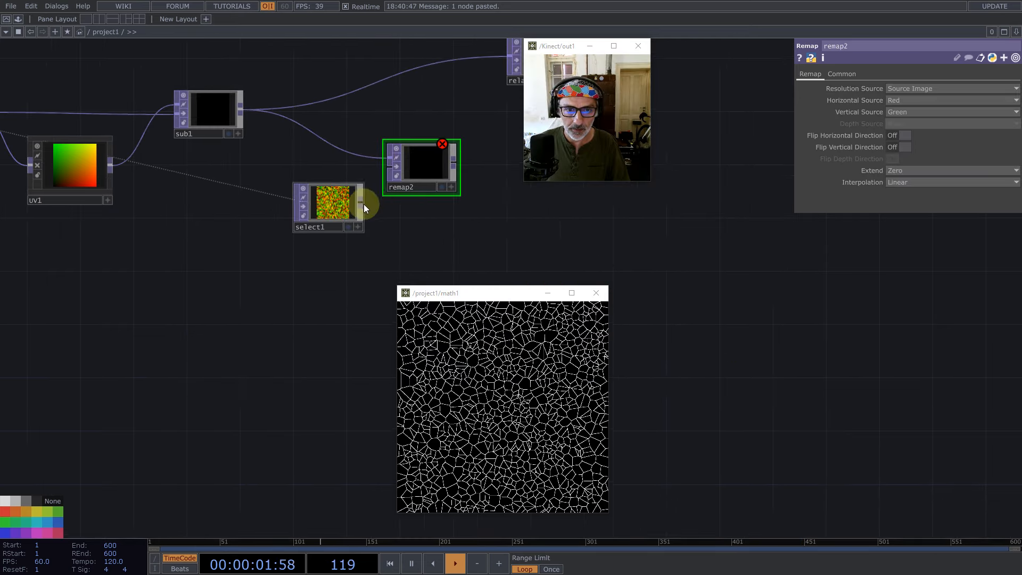
left_click_drag(361, 204, 387, 168)
left_click_drag(300, 210, 261, 210)
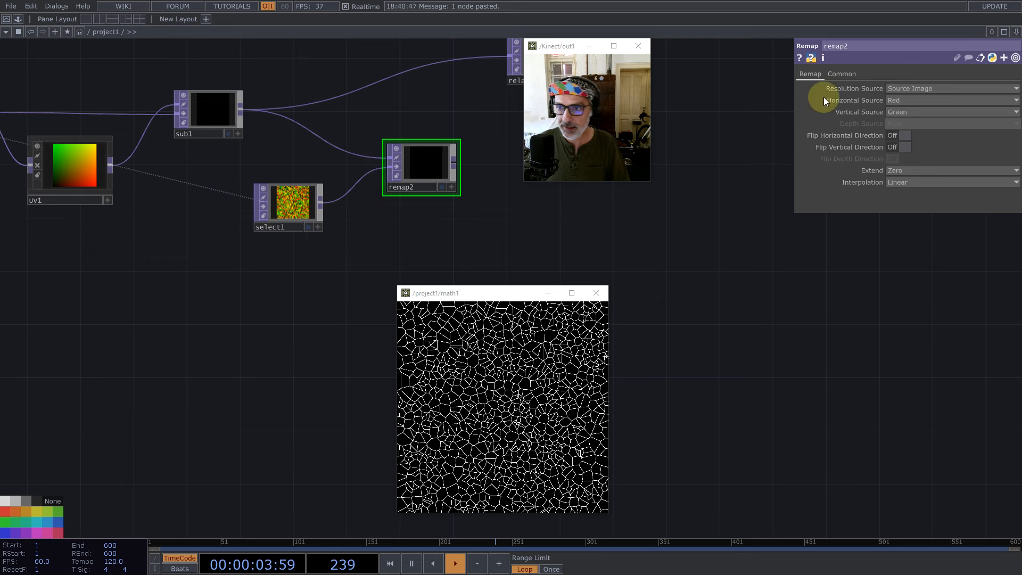
left_click(899, 86)
left_click(905, 110)
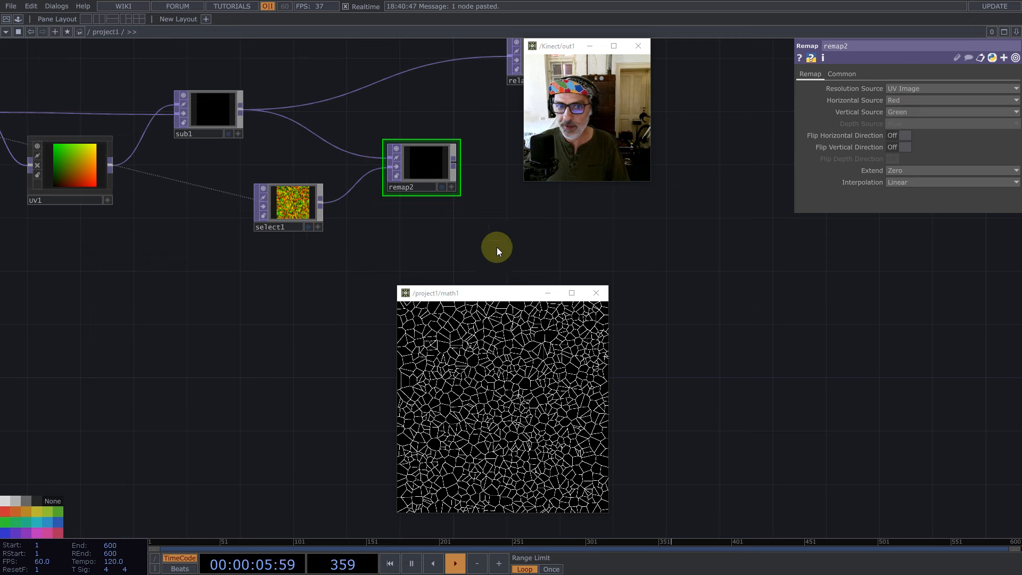
Step: Feed the relax Null from remap2 instead of sub1 and move relax to the right of remap2
left_click_drag(497, 247, 391, 253)
scroll(385, 239, "down", 2)
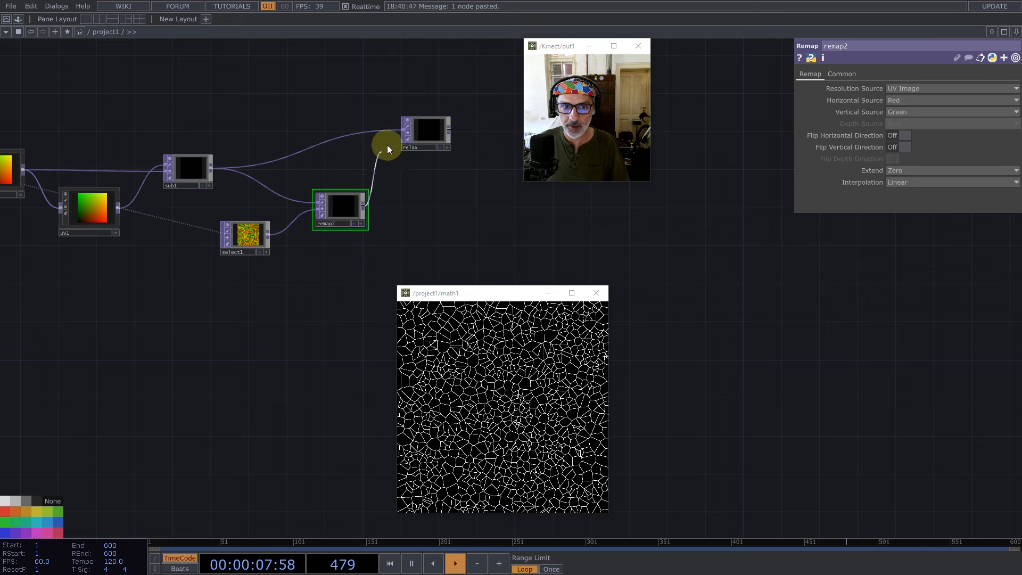
left_click_drag(407, 136, 408, 134)
left_click_drag(418, 130, 486, 178)
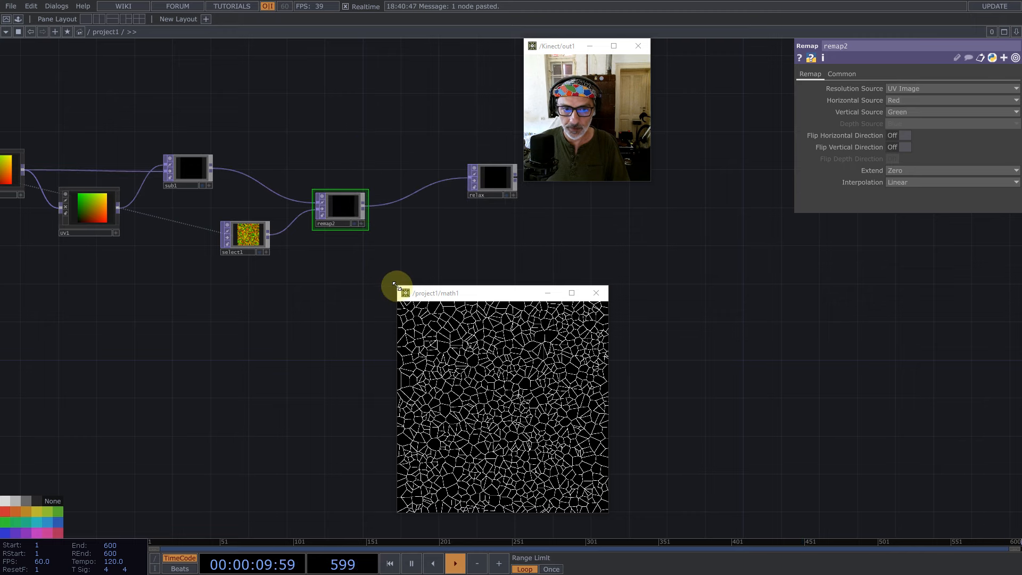
Step: Enlarge the math1 viewer window and move it clear of the remap2 and relax nodes
left_click_drag(396, 286, 299, 191)
left_click_drag(425, 201, 711, 198)
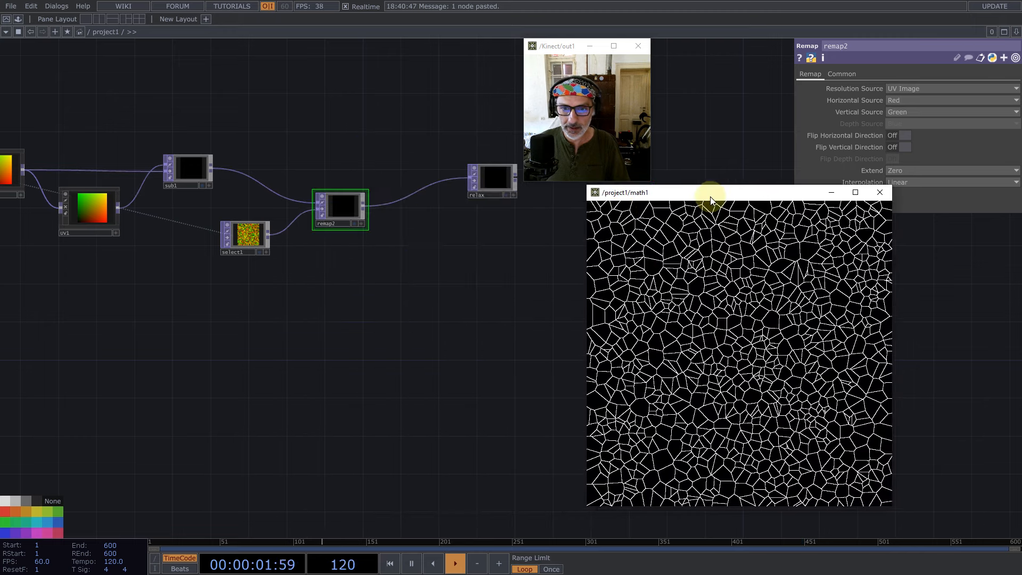
Step: Duplicate the feedback1 operator and place the copy to the lower right of constant2
scroll(398, 275, "down", 1)
scroll(398, 275, "down", 5)
left_click_drag(278, 163, 472, 142)
scroll(285, 214, "up", 5)
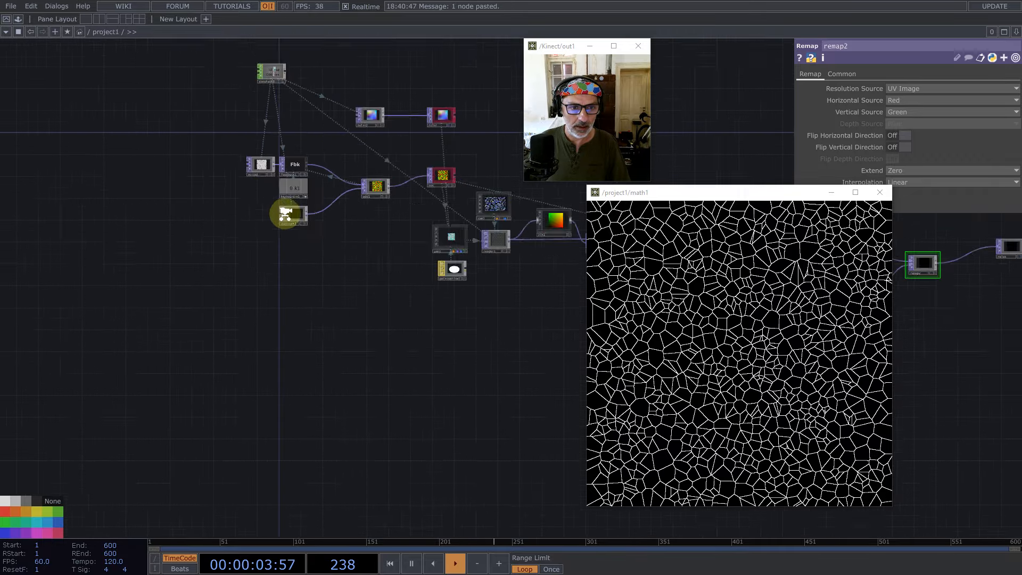
left_click_drag(287, 215, 341, 223)
left_click(357, 137)
key("ctrl+v")
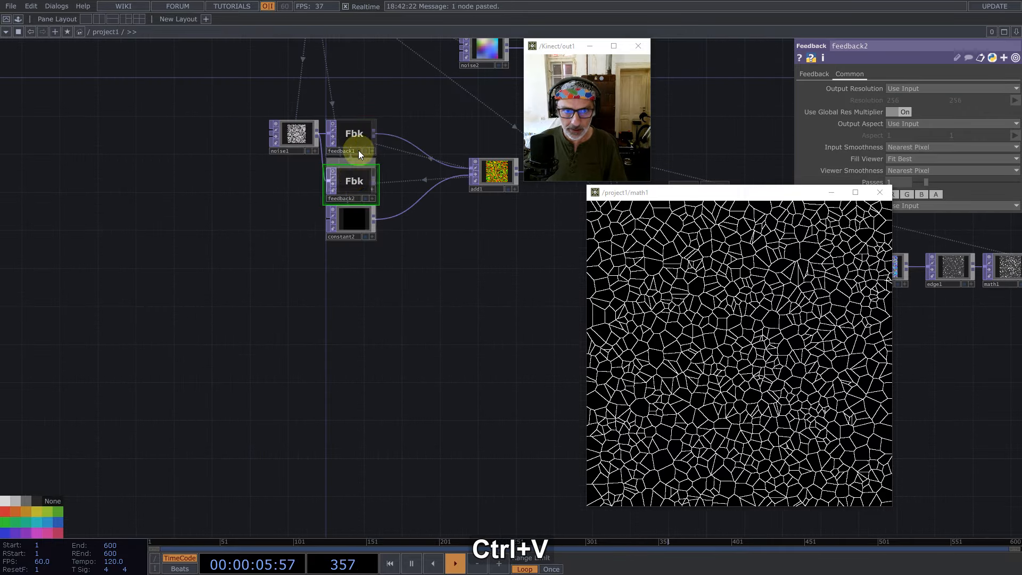
left_click(426, 225)
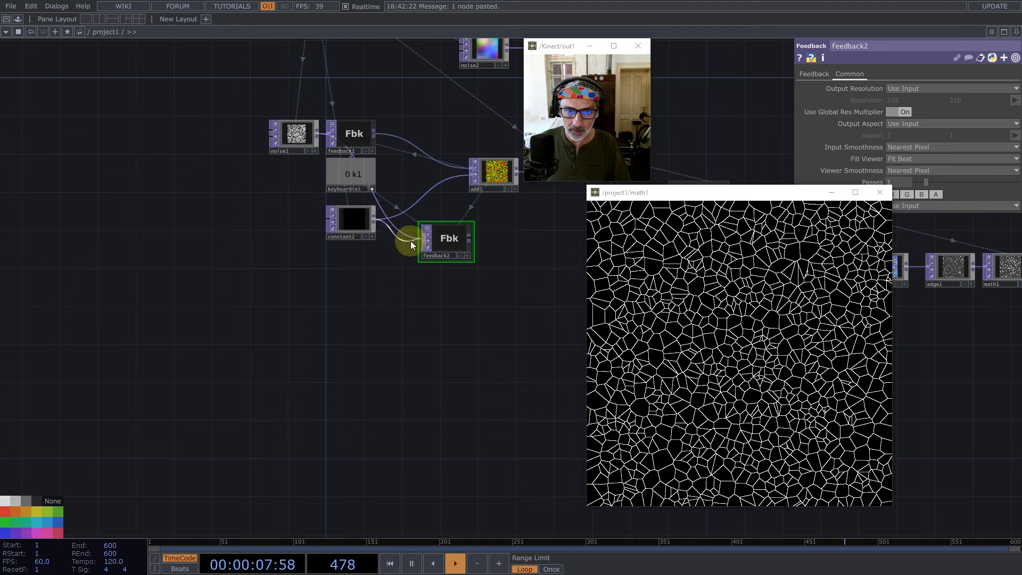
Step: Place feedback2 directly beside constant2 and set its Target TOP to relax
left_click_drag(445, 237, 416, 227)
left_click_drag(452, 295, 225, 376)
scroll(177, 317, "up", 5)
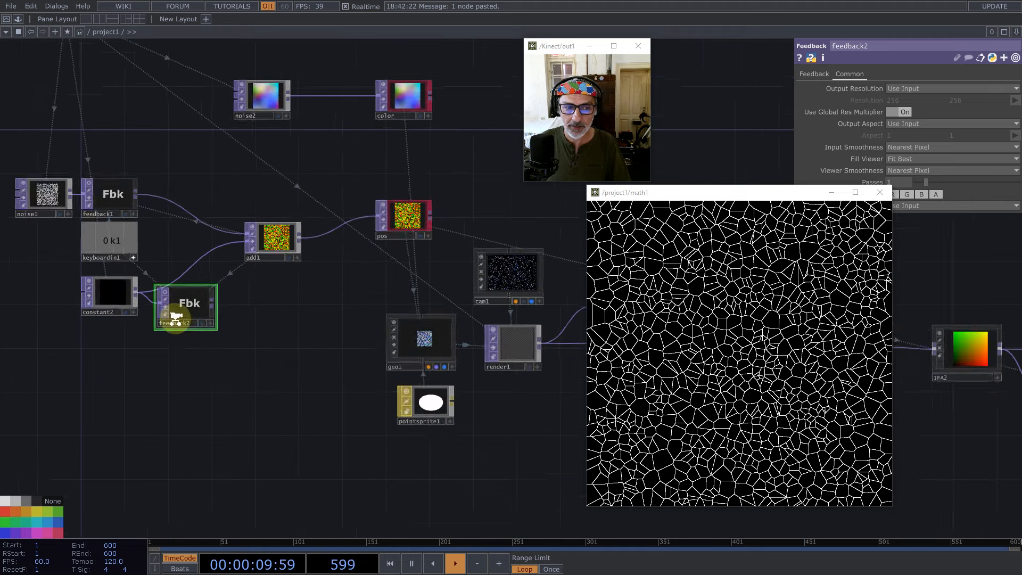
scroll(44, 272, "down", 6)
left_click_drag(277, 218, 110, 264)
scroll(110, 264, "down", 3)
left_click_drag(443, 308, 902, 87)
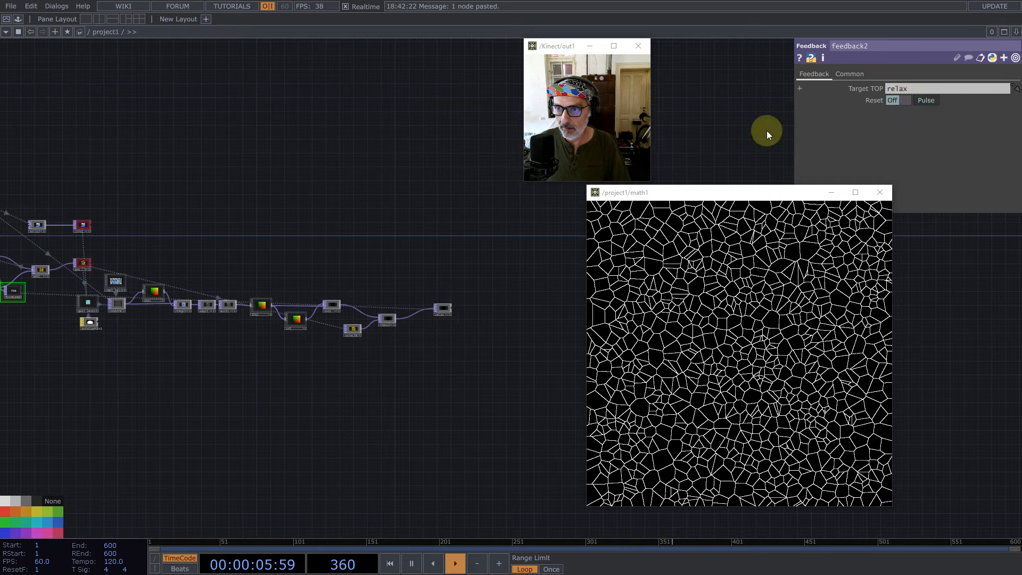
Step: Connect feedback2 to the second input of add1 in place of constant2
left_click_drag(231, 208, 431, 214)
scroll(177, 297, "up", 8)
left_click_drag(307, 298, 334, 242)
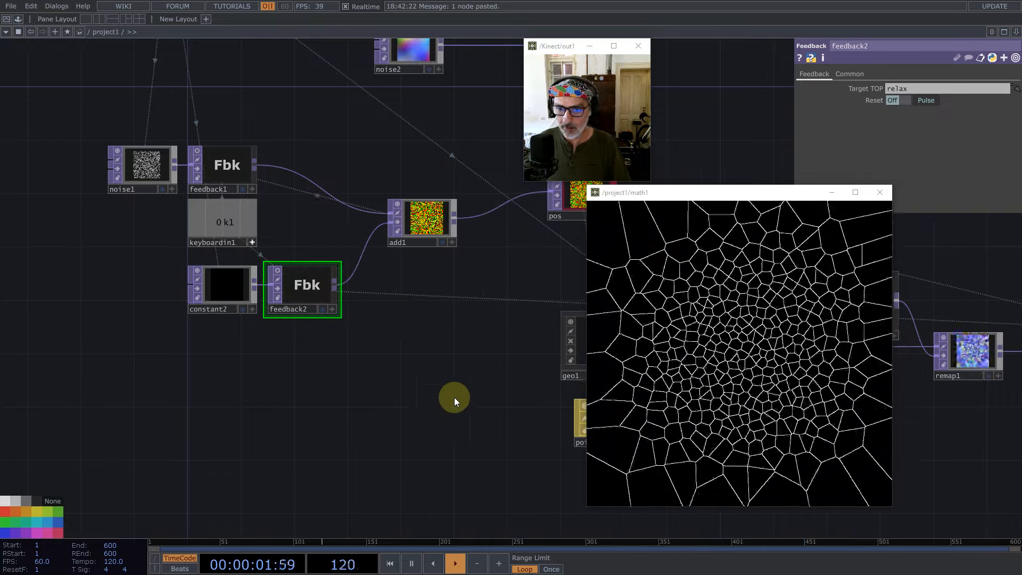
Step: Reset the feedback loops several times and examine how the Voronoi cells relax in the math1 viewer
left_click_drag(273, 386, 166, 373)
scroll(166, 373, "down", 10)
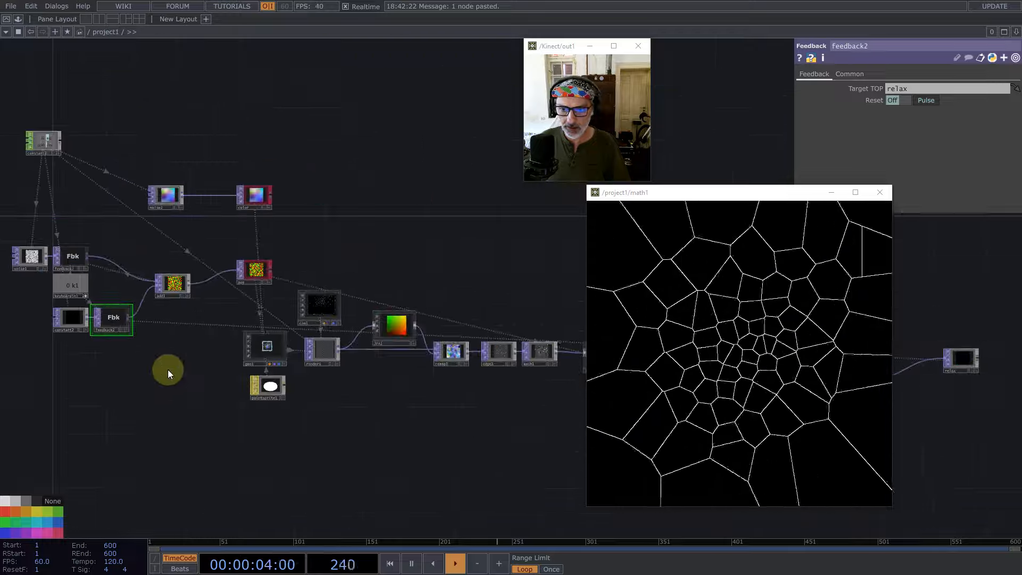
left_click_drag(423, 414, 420, 402)
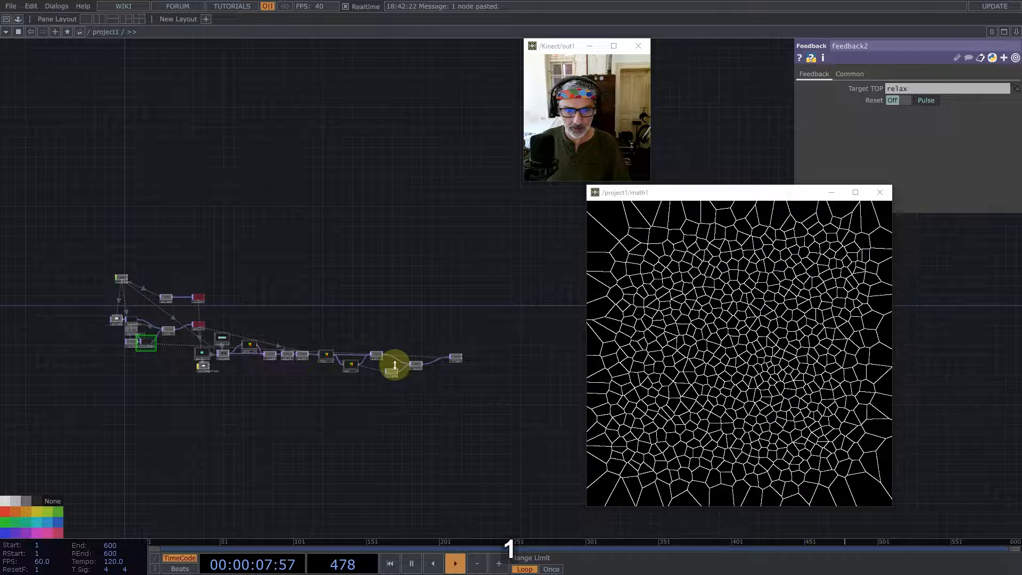
scroll(397, 362, "up", 5)
key("1")
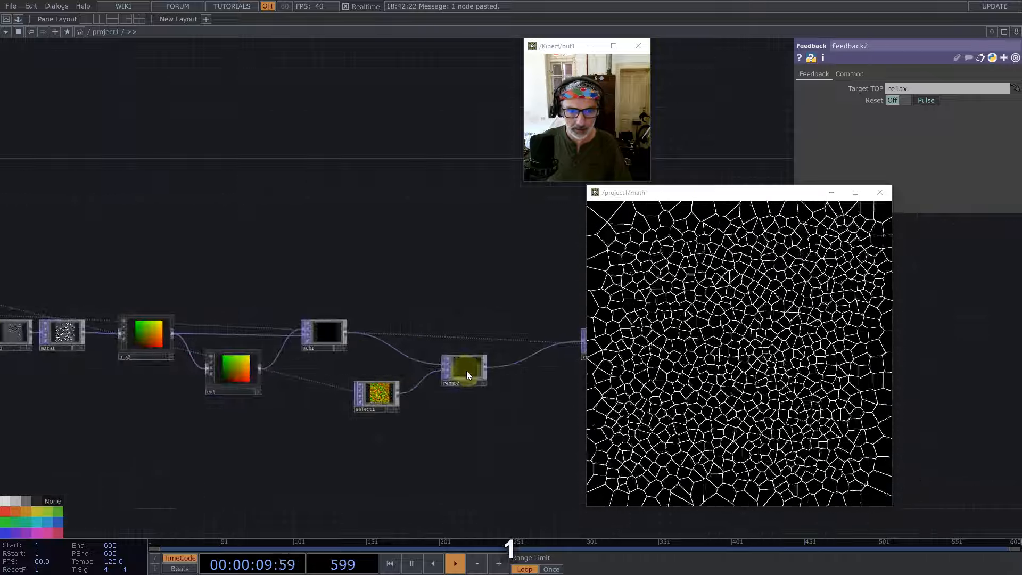
left_click_drag(452, 322, 414, 301)
key("1")
key("1")
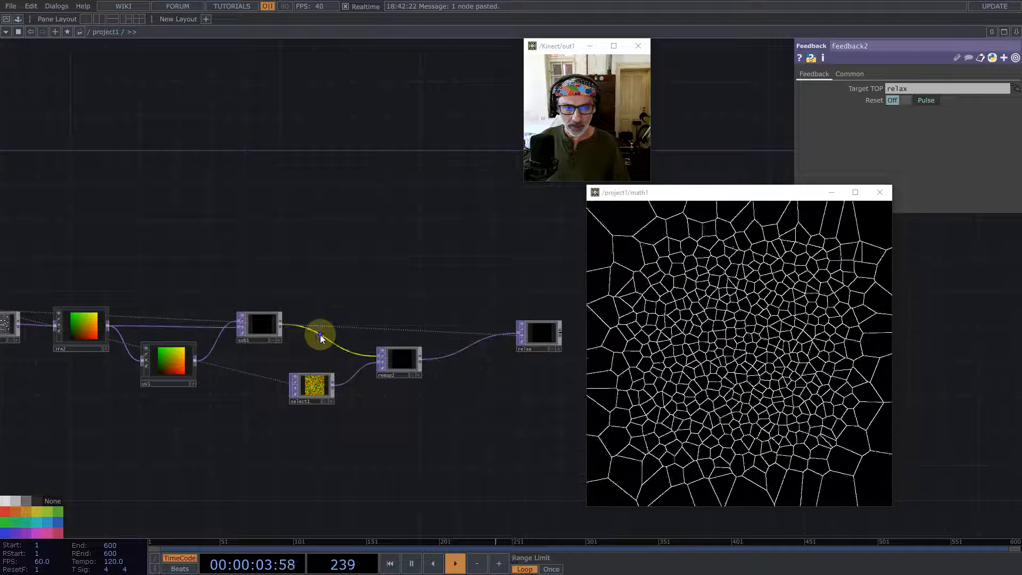
Step: Add a Math TOP, wire it between remap2 and relax, and keep sub1 connected directly to remap2
right_click(321, 334)
left_click(338, 321)
type("math")
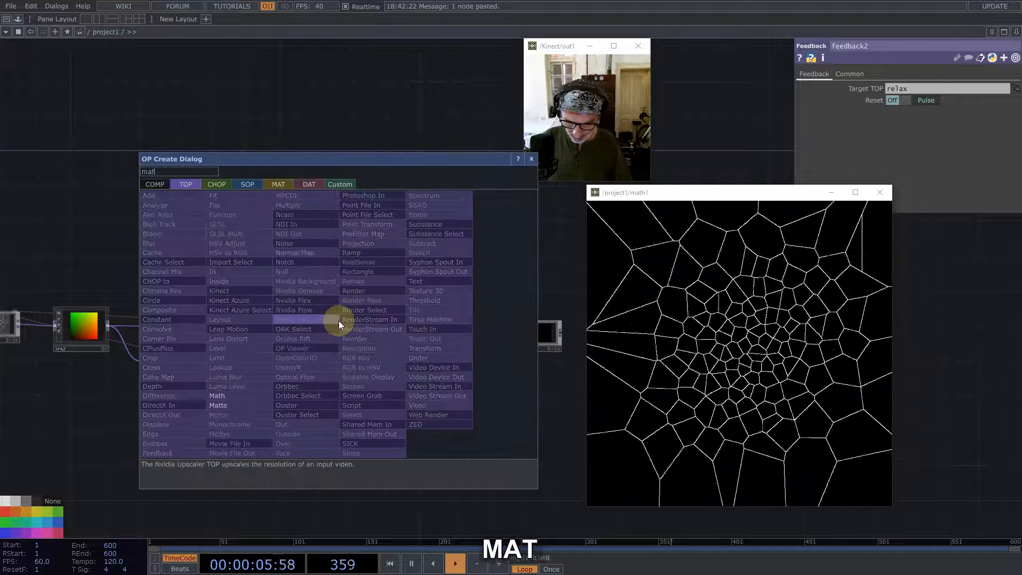
left_click(224, 394)
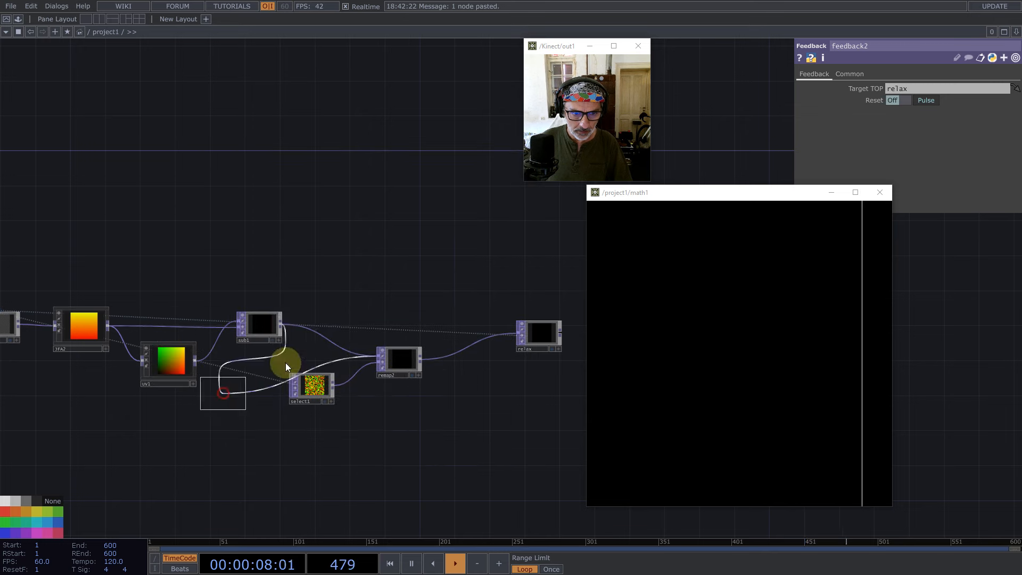
left_click(346, 310)
left_click_drag(282, 325, 374, 341)
left_click_drag(349, 306, 463, 305)
left_click_drag(420, 359, 439, 308)
left_click_drag(497, 326, 519, 333)
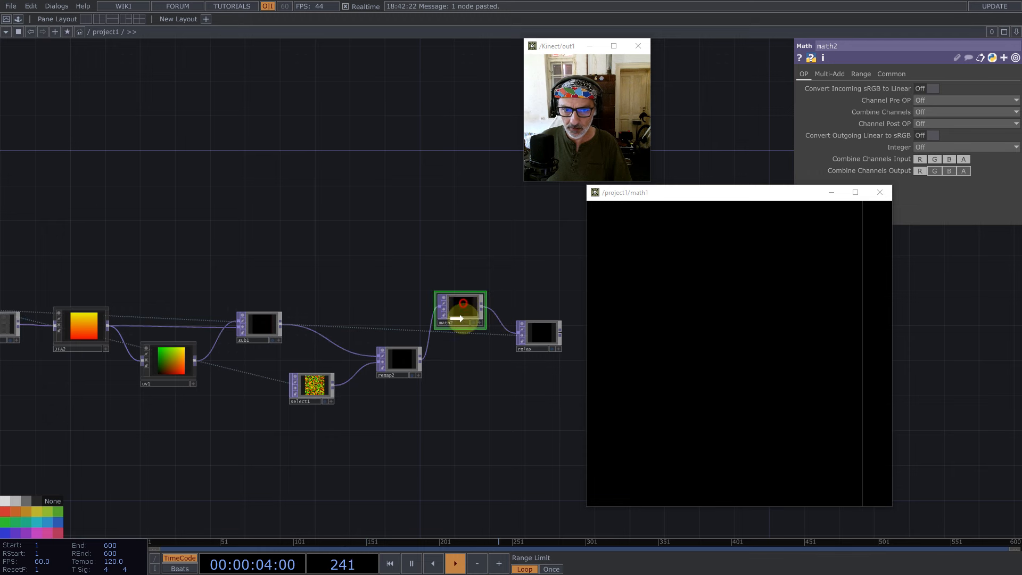
left_click_drag(456, 312, 454, 362)
Step: Set math2's Multiply to 1/8 and restart the feedback loops
left_click(829, 74)
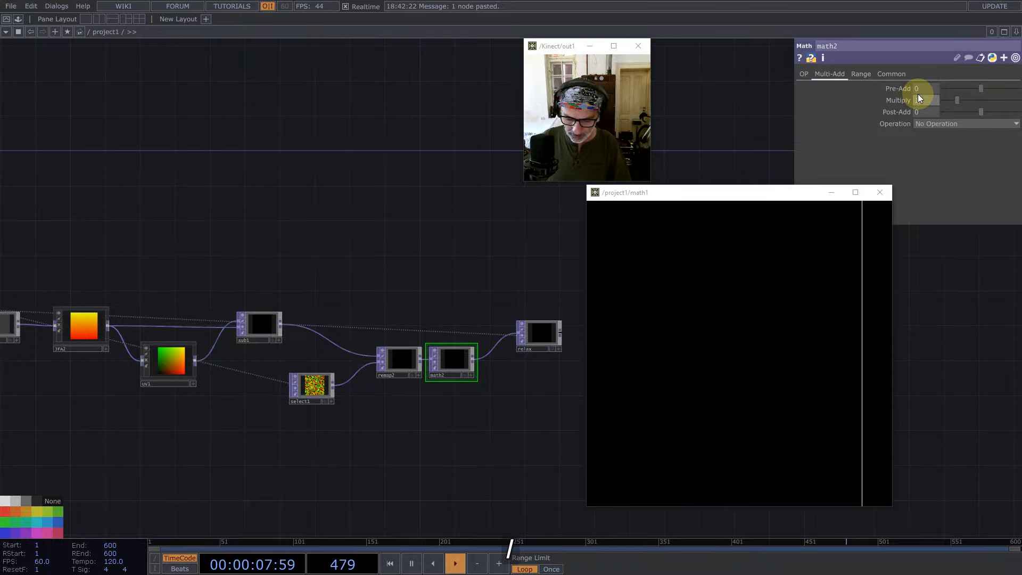
left_click(917, 94)
type("1/8")
key("Return")
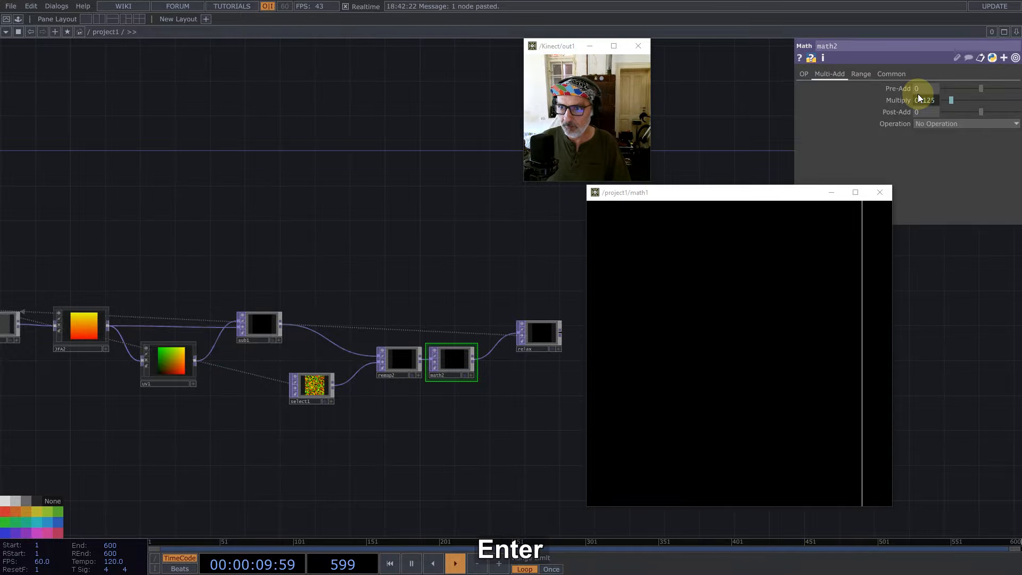
left_click(369, 208)
key("1")
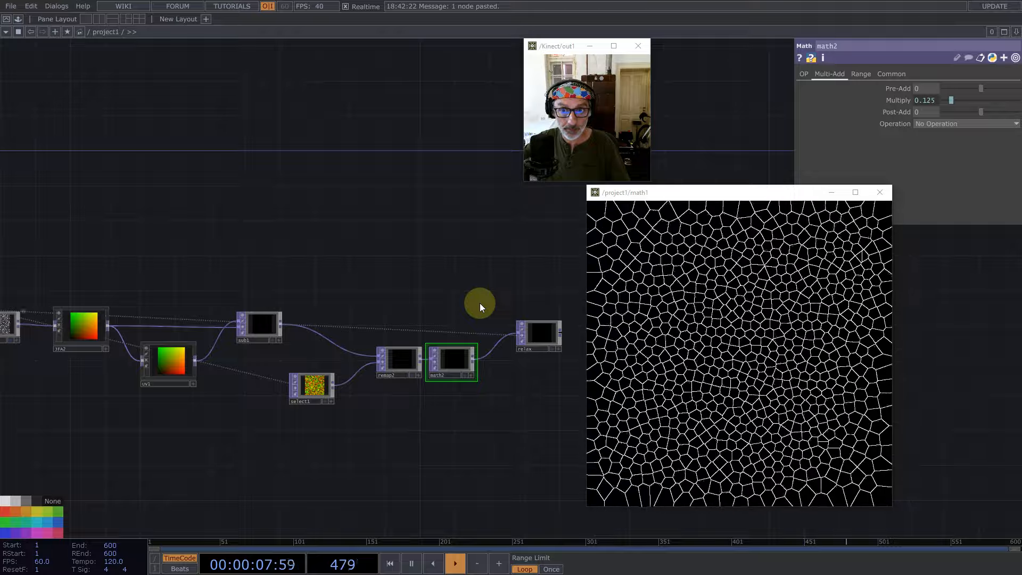
Step: Move select1 below remap2 and close the math1 viewer window
left_click_drag(323, 383, 377, 401)
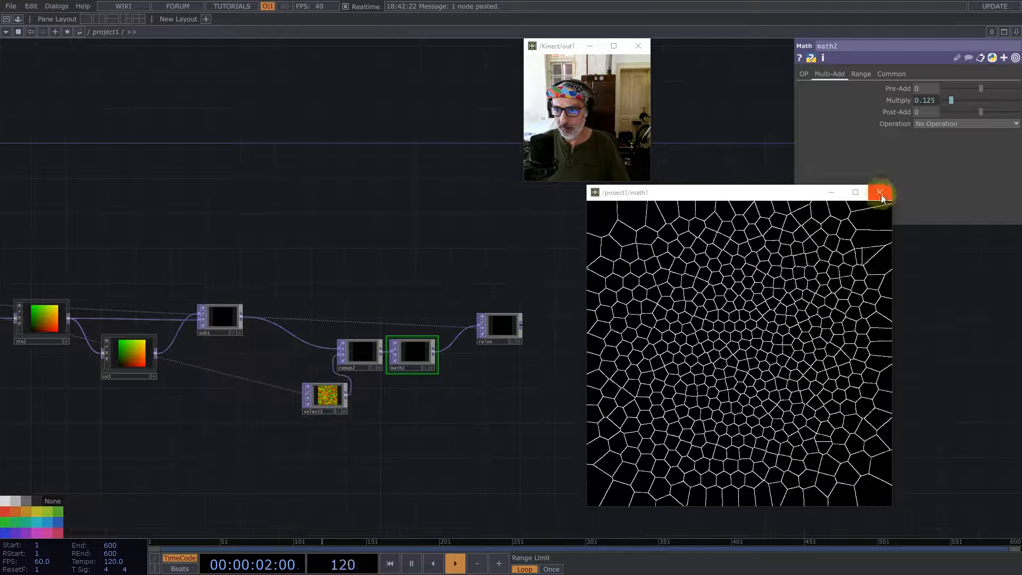
left_click(882, 198)
Step: Split the network pane into two side-by-side panes and change the new pane to a TOP Viewer
left_click(1016, 32)
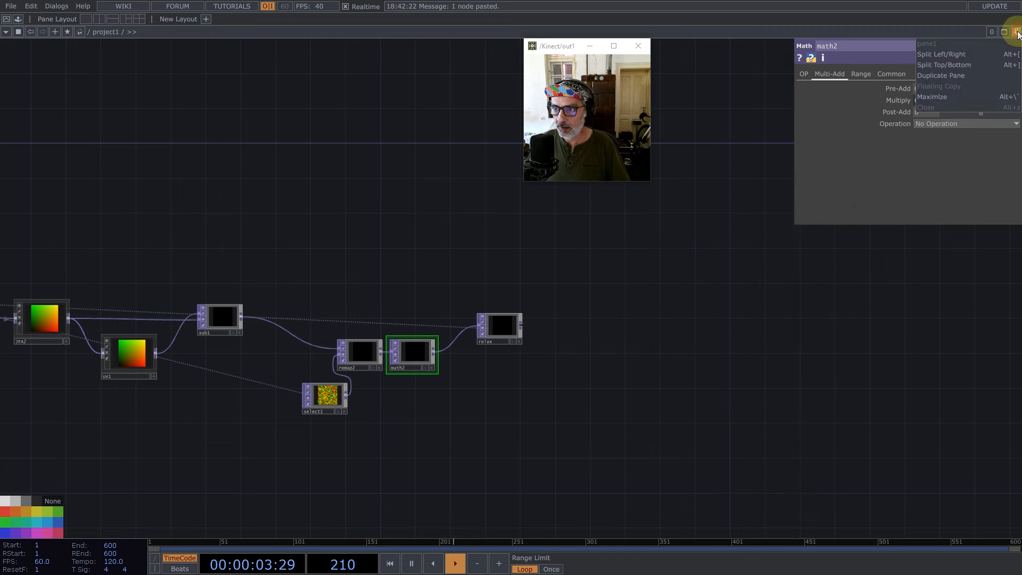
left_click(950, 55)
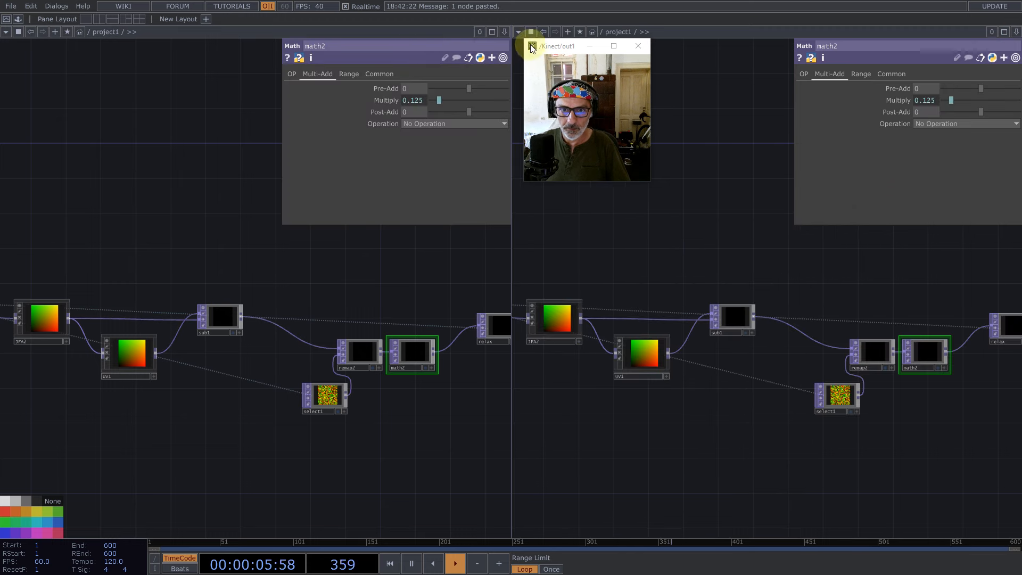
left_click(518, 32)
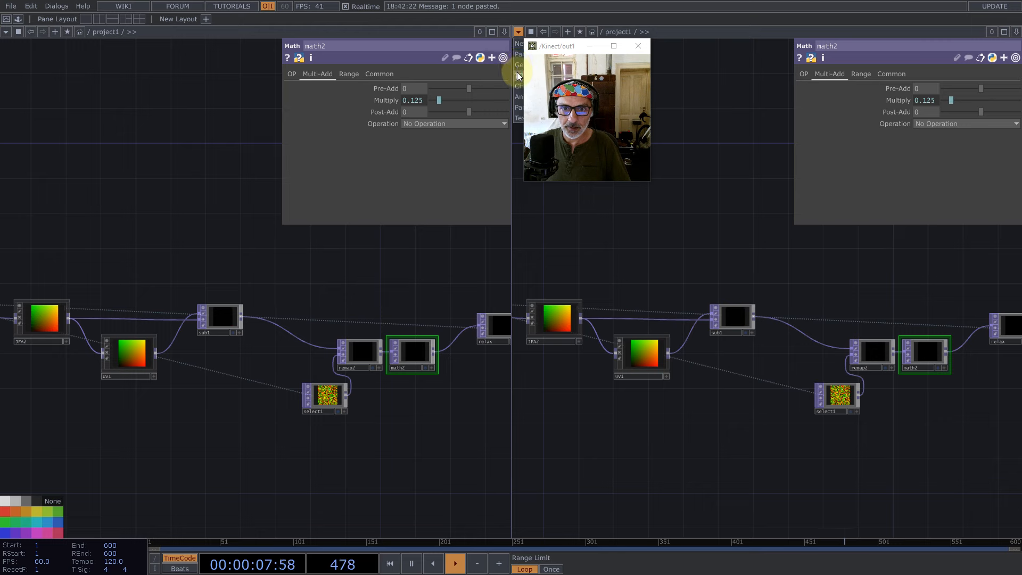
left_click(517, 74)
Step: Add a Select TOP below the main chain and set its TOP reference to math1
left_click_drag(332, 264, 95, 295)
left_click_drag(264, 357, 291, 347)
scroll(346, 290, "down", 6)
left_click_drag(217, 423, 280, 385)
key("Tab")
type("sel")
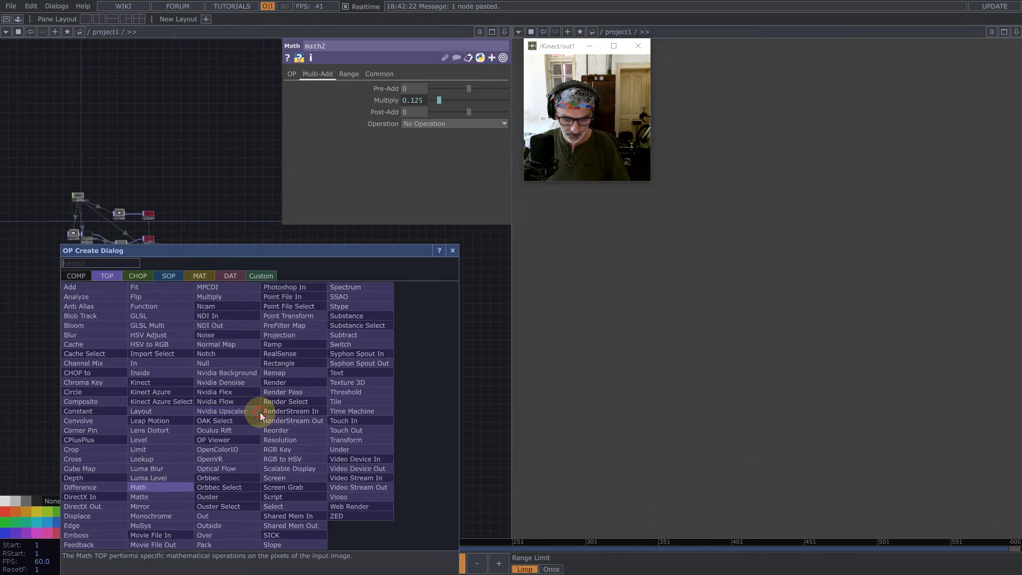
left_click(275, 506)
left_click(284, 409)
scroll(243, 277, "up", 5)
left_click_drag(391, 116, 407, 88)
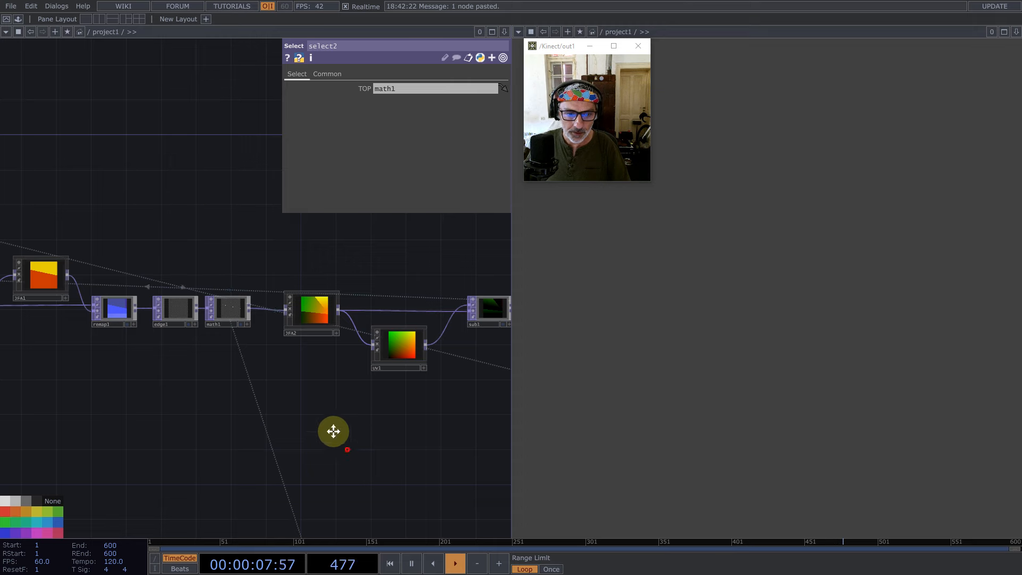
Step: Append a Null TOP named final to select2 and display it in the TOP Viewer pane
left_click_drag(348, 449, 192, 211)
left_click_drag(276, 456, 250, 295)
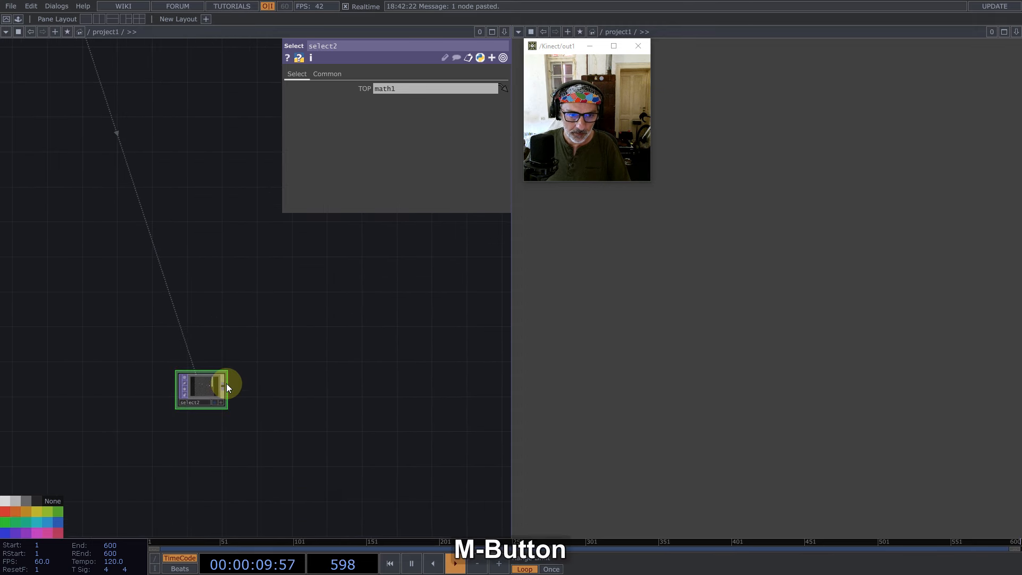
middle_click(225, 383)
type("final")
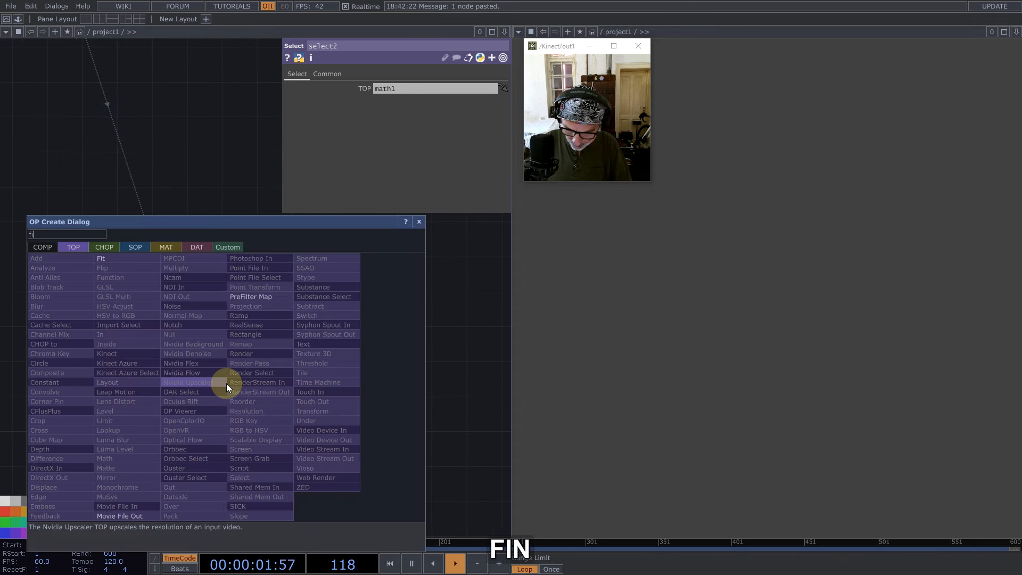
left_click(179, 334)
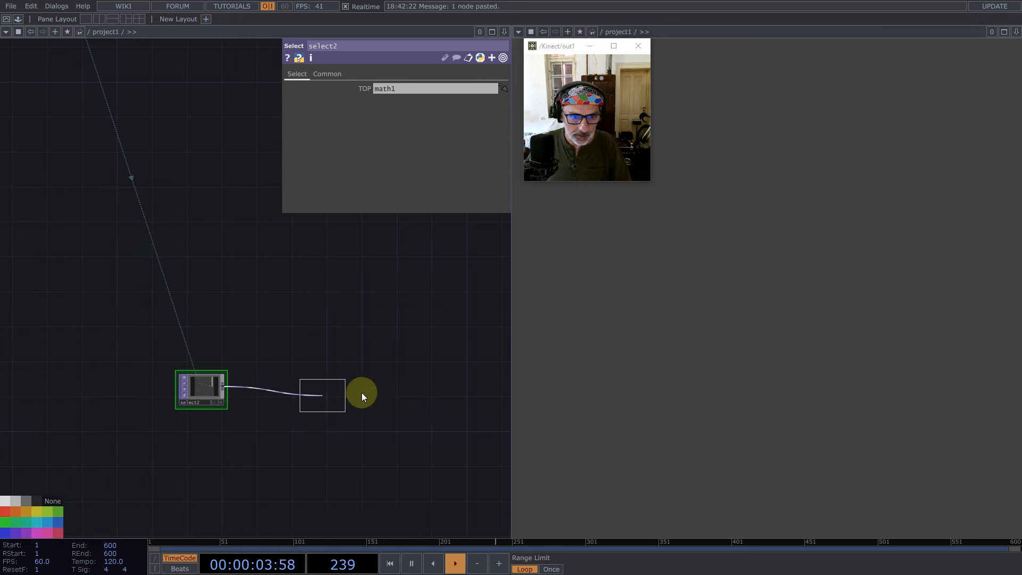
left_click(388, 361)
left_click(385, 367)
type("final")
key("Return")
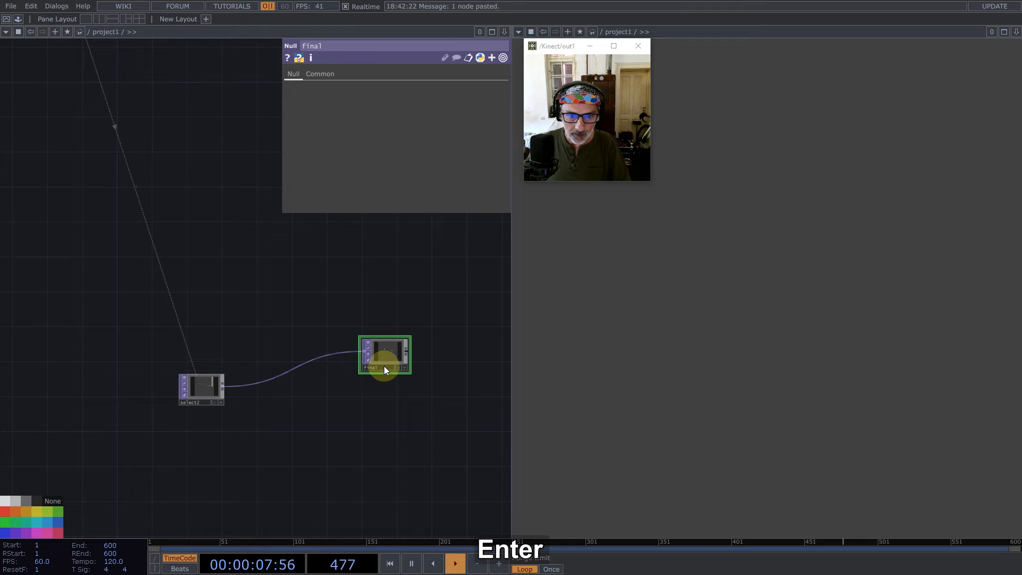
left_click(398, 368)
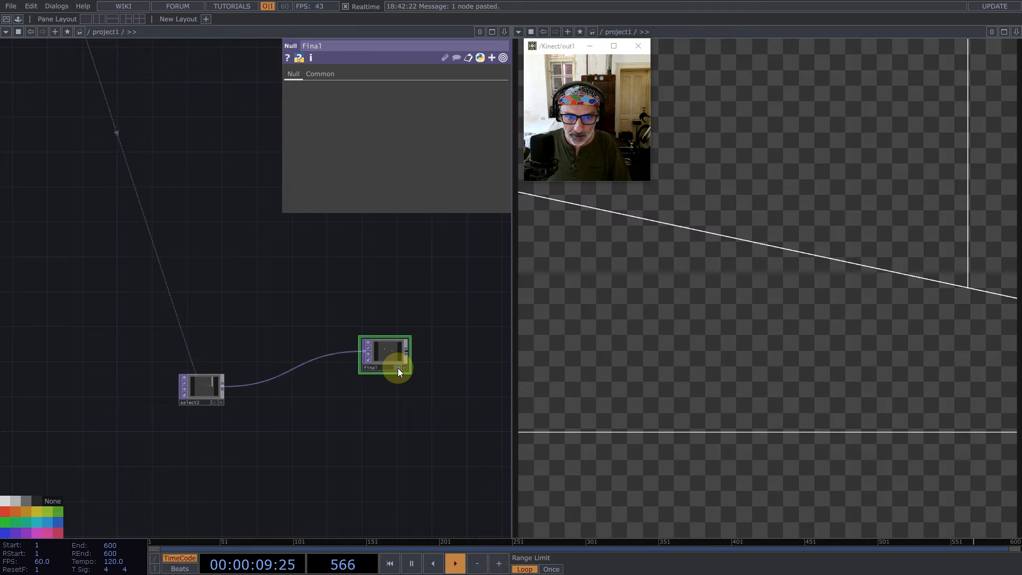
Step: Insert an RGB Key TOP between select2 and final
right_click(318, 358)
left_click(331, 345)
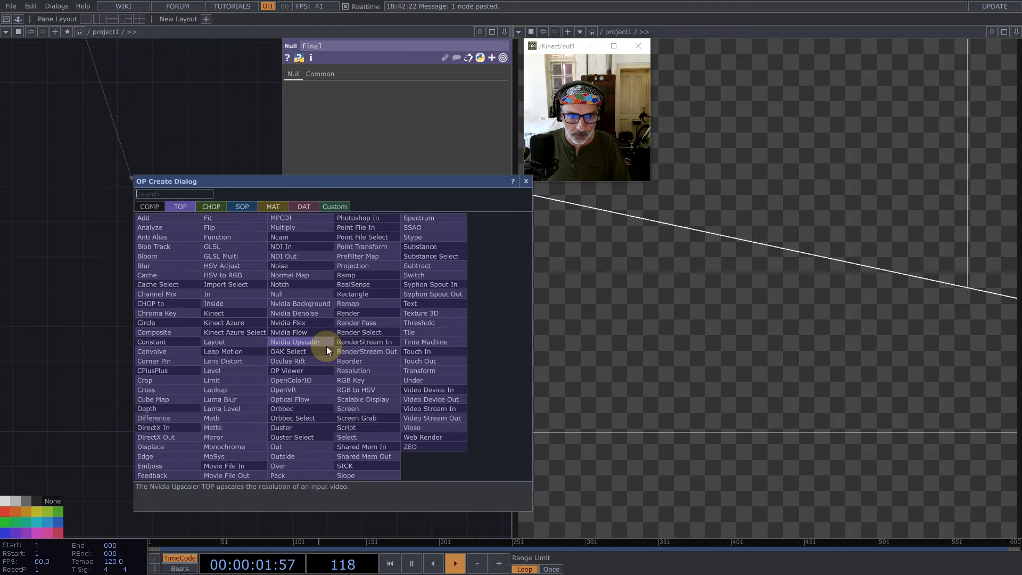
left_click(350, 372)
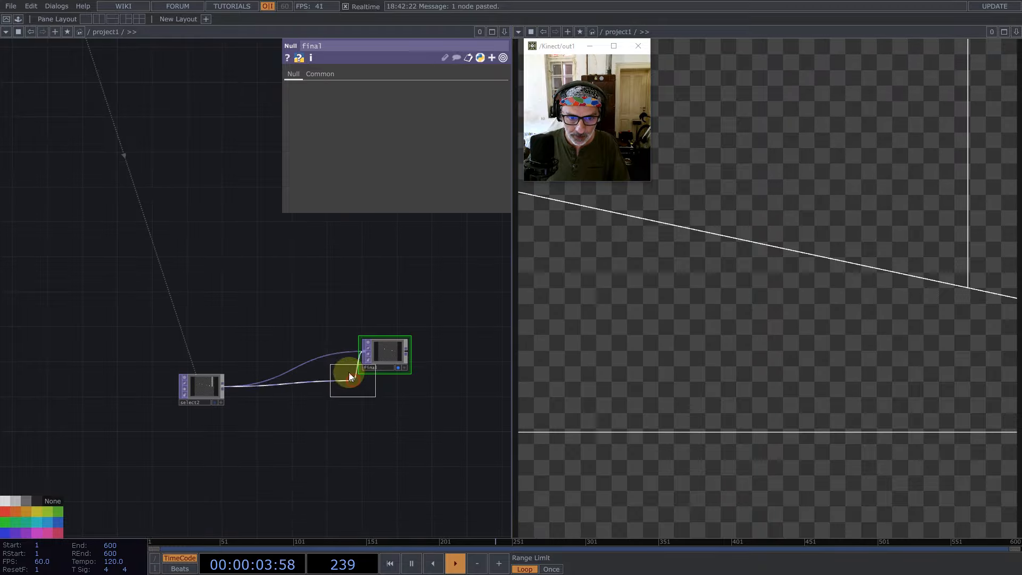
left_click(328, 357)
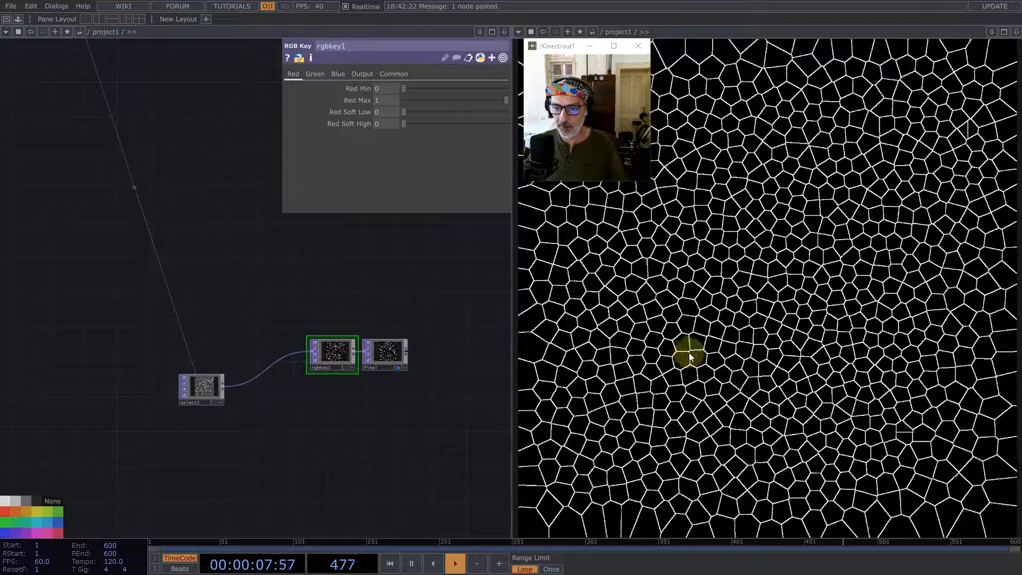
Step: Restart the feedback loops and watch the cell pattern relax in the TOP Viewer pane
scroll(348, 305, "down", 10)
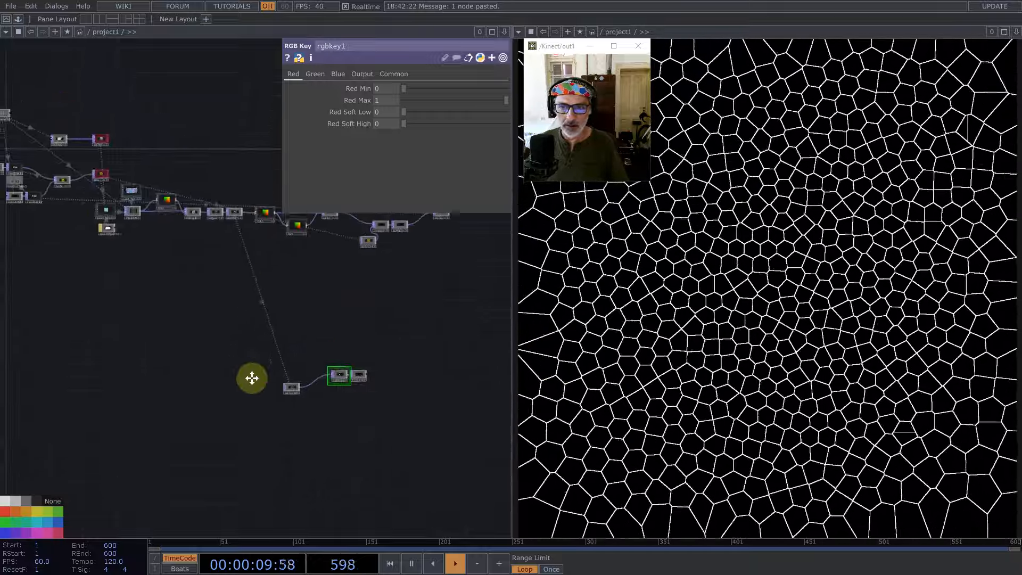
scroll(316, 286, "up", 8)
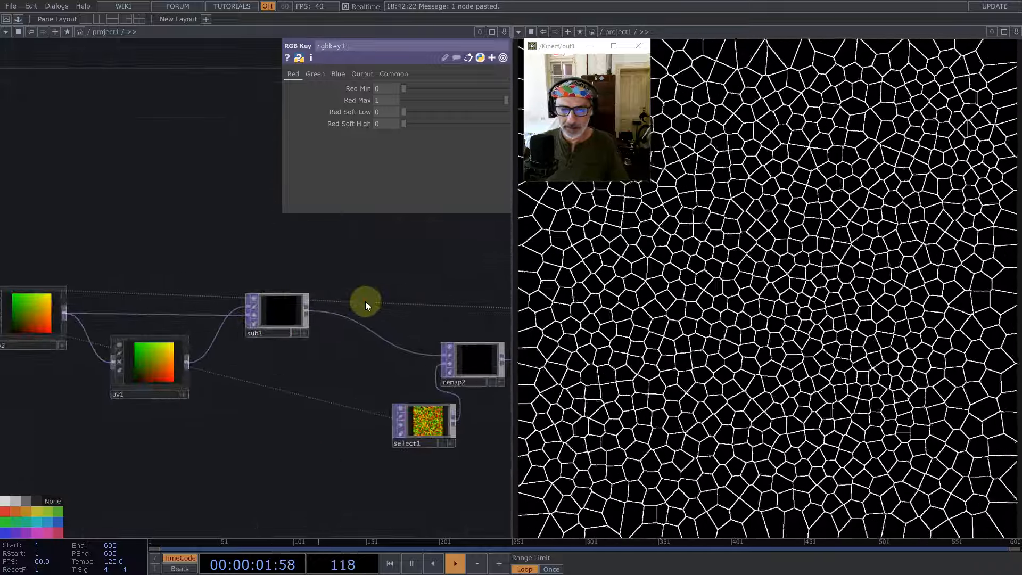
scroll(382, 296, "down", 3)
scroll(382, 296, "down", 2)
key("1")
key("1")
key("1")
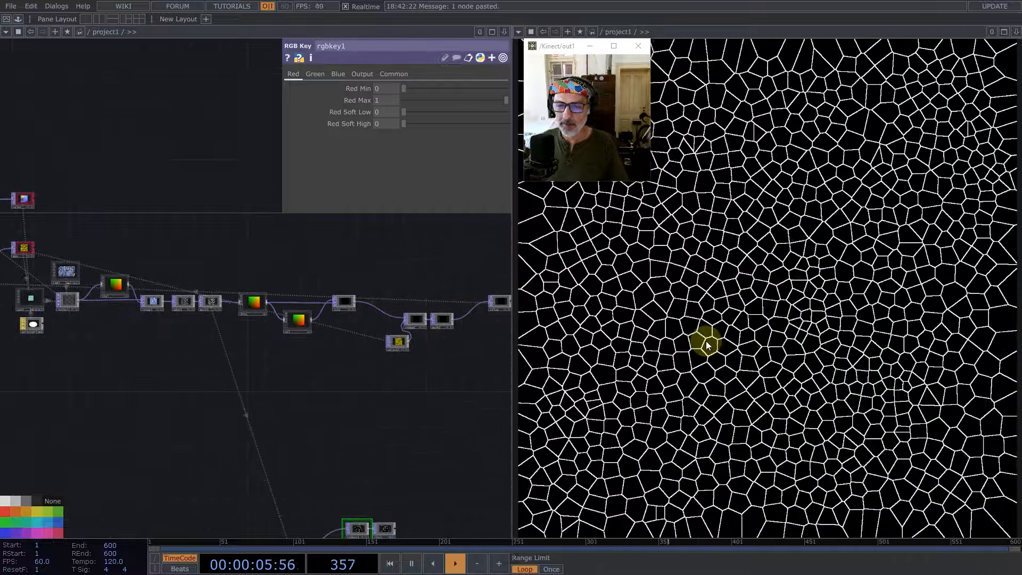
Step: Insert a Limit TOP on the connection between feedback1 and add1
left_click_drag(180, 202, 351, 245)
scroll(154, 282, "up", 3)
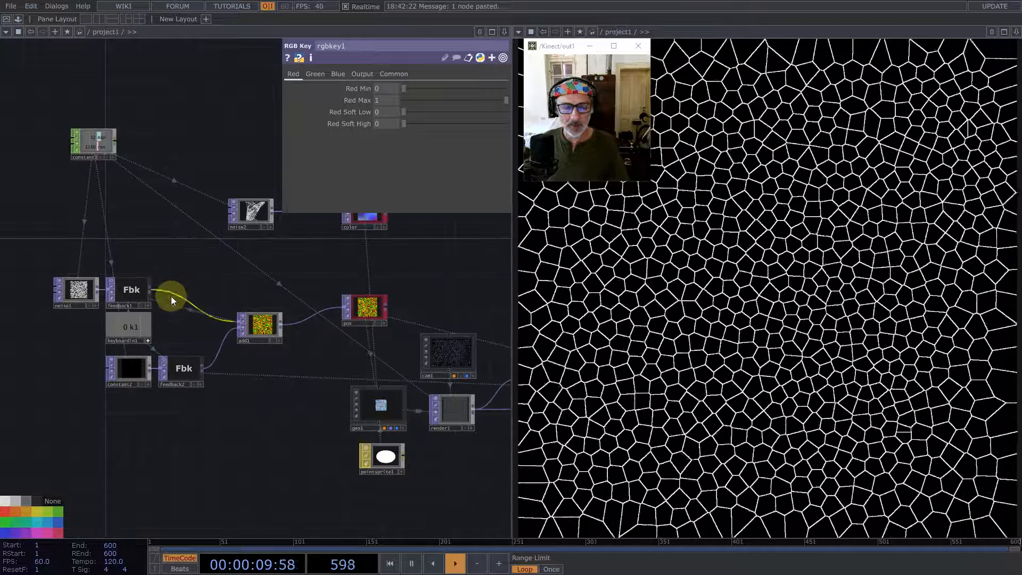
scroll(171, 296, "up", 3)
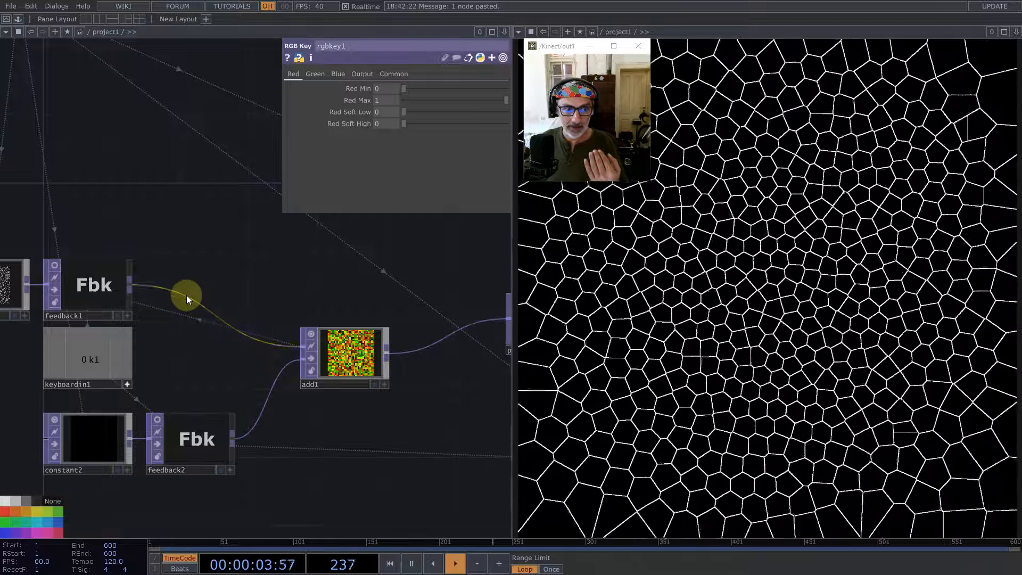
right_click(201, 286)
left_click(206, 283)
type("lim")
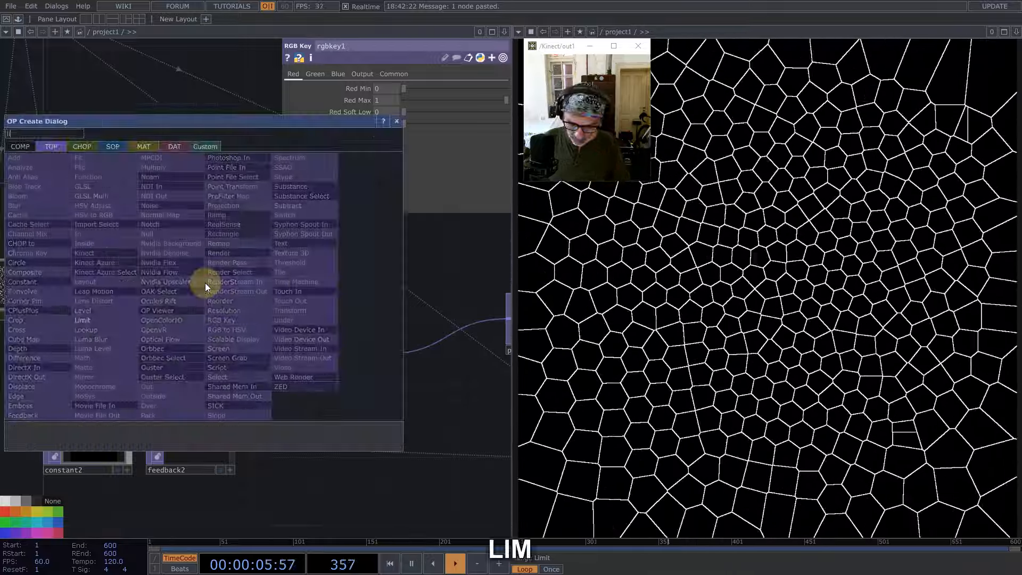
left_click(91, 320)
left_click(241, 290)
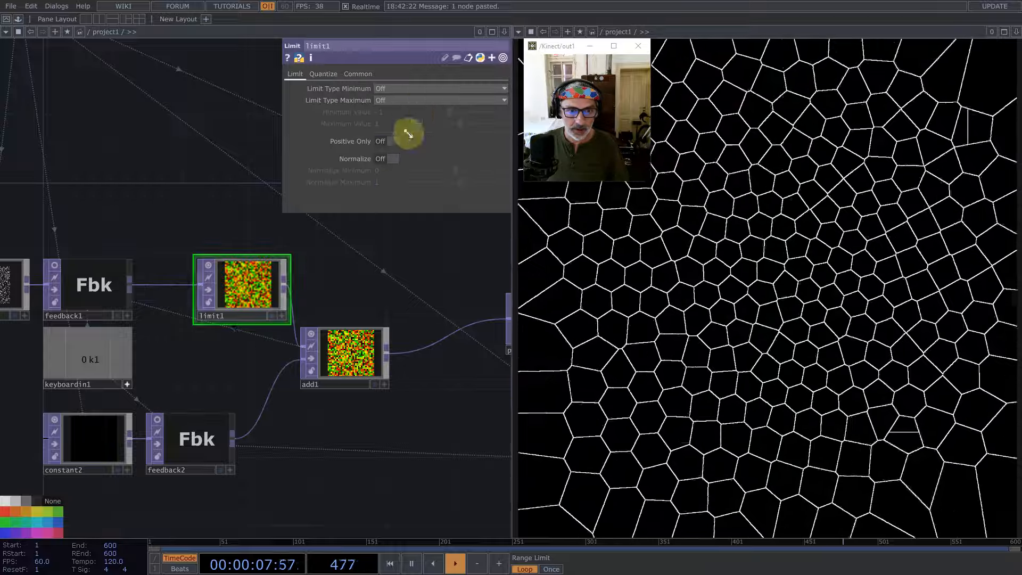
Step: Try limit1 with both limit types set to Loop and a minimum value of 0, and restart the feedback loops
left_click(398, 122)
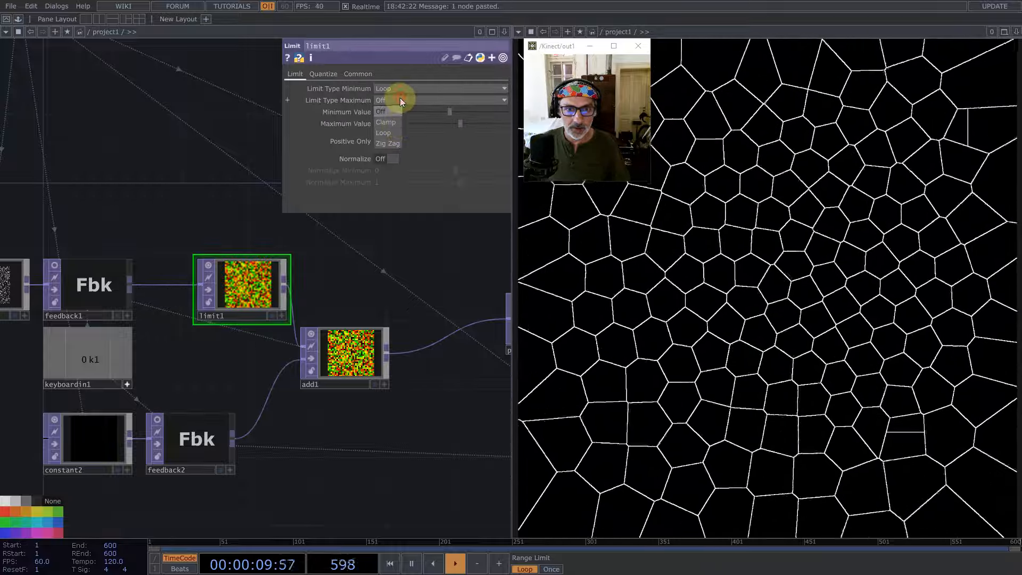
type("0")
key("Return")
key("1")
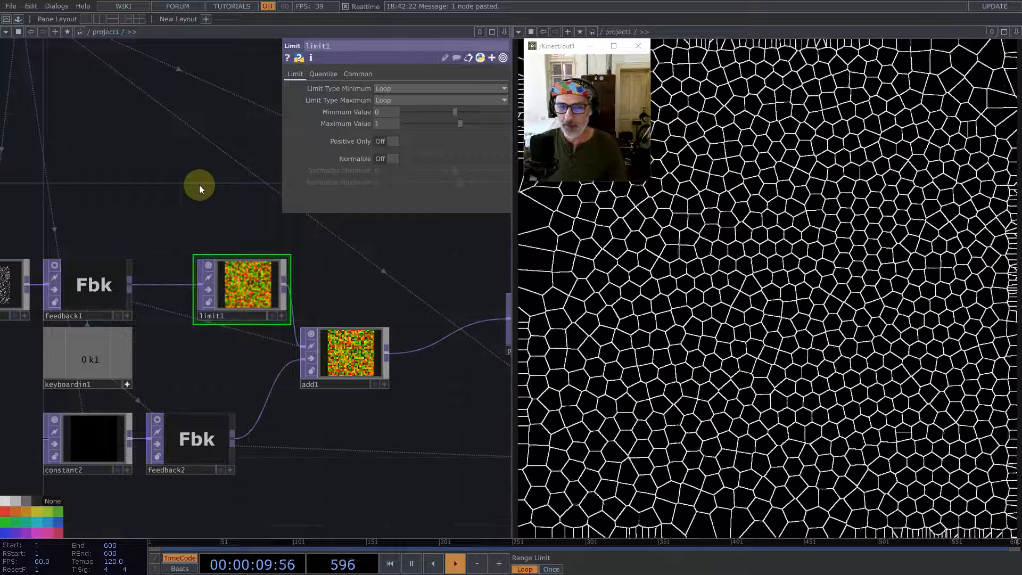
Step: Delete limit1 so that feedback1 feeds add1 directly
left_click_drag(132, 284, 296, 327)
key("BackSpace")
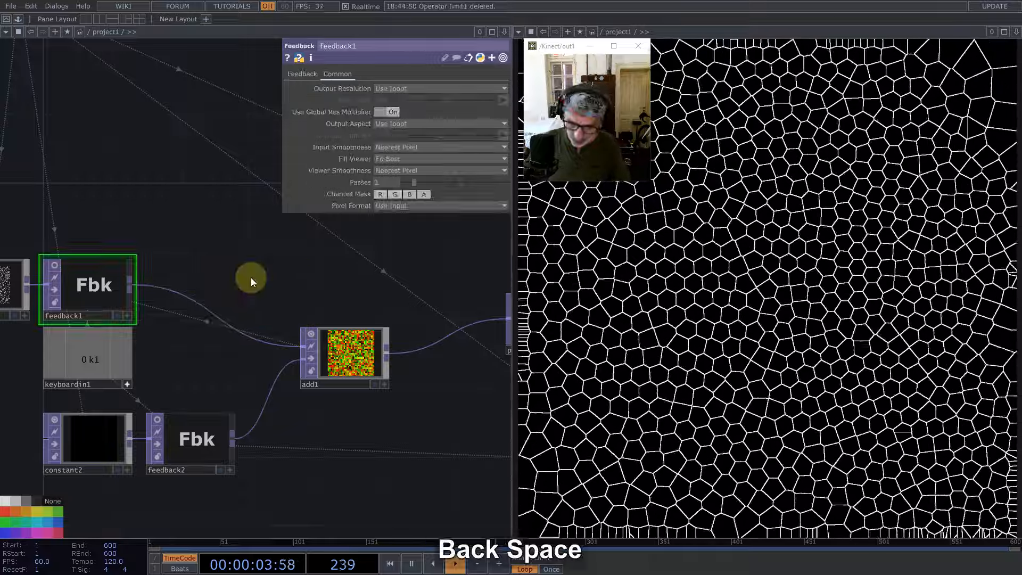
Step: Branch a Rectangle TOP off math1's output and place it below the connection to JFA2
scroll(160, 294, "down", 5)
left_click_drag(410, 418, 116, 344)
left_click_drag(251, 244, 99, 243)
scroll(164, 245, "down", 3)
right_click_drag(156, 245, 452, 386)
scroll(187, 306, "up", 4)
left_click_drag(227, 305, 341, 314)
left_click_drag(201, 241, 271, 282)
scroll(162, 354, "up", 8)
left_click_drag(425, 382, 324, 397)
scroll(144, 330, "up", 3)
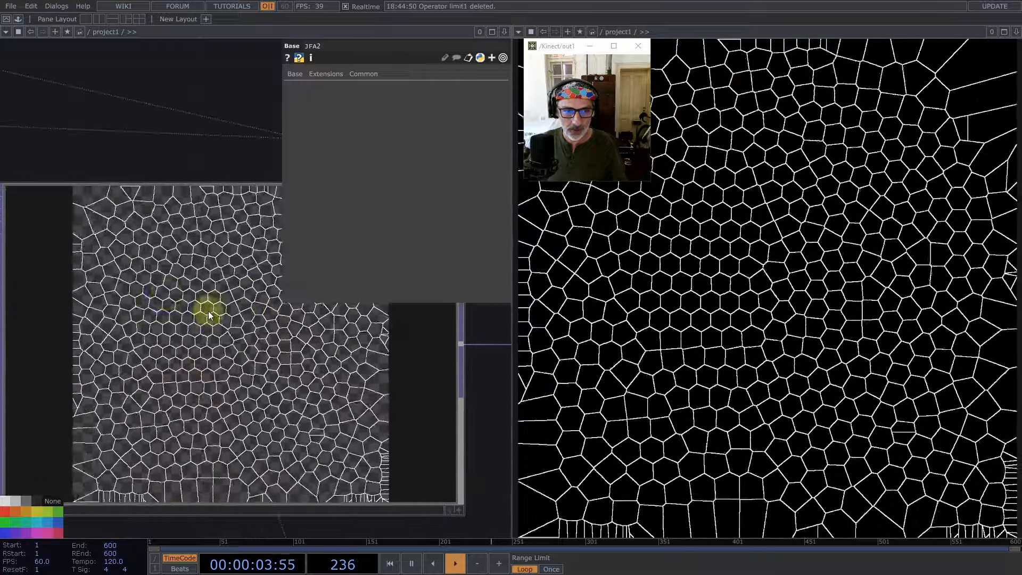
scroll(181, 319, "down", 4)
middle_click(260, 320)
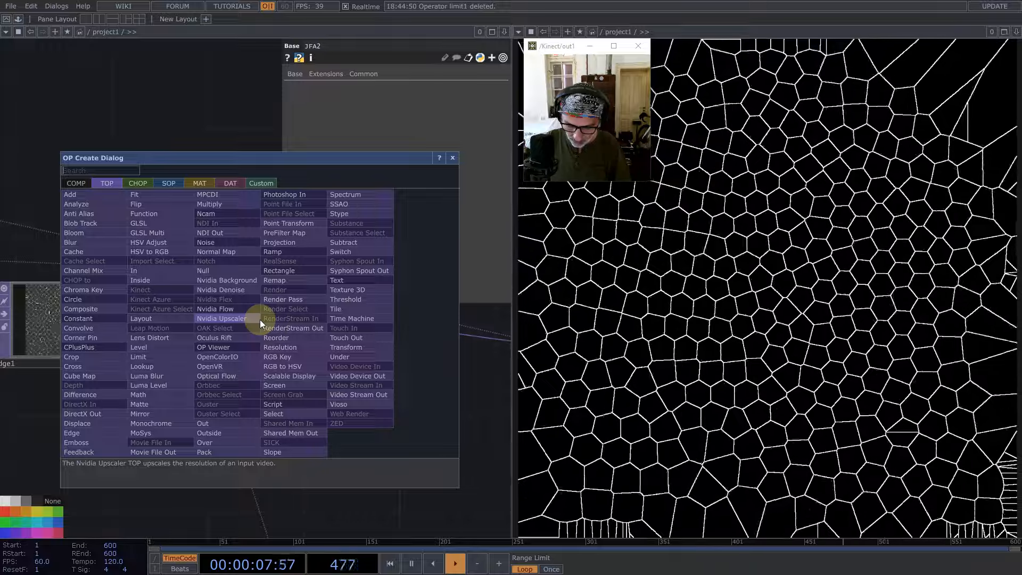
type("r")
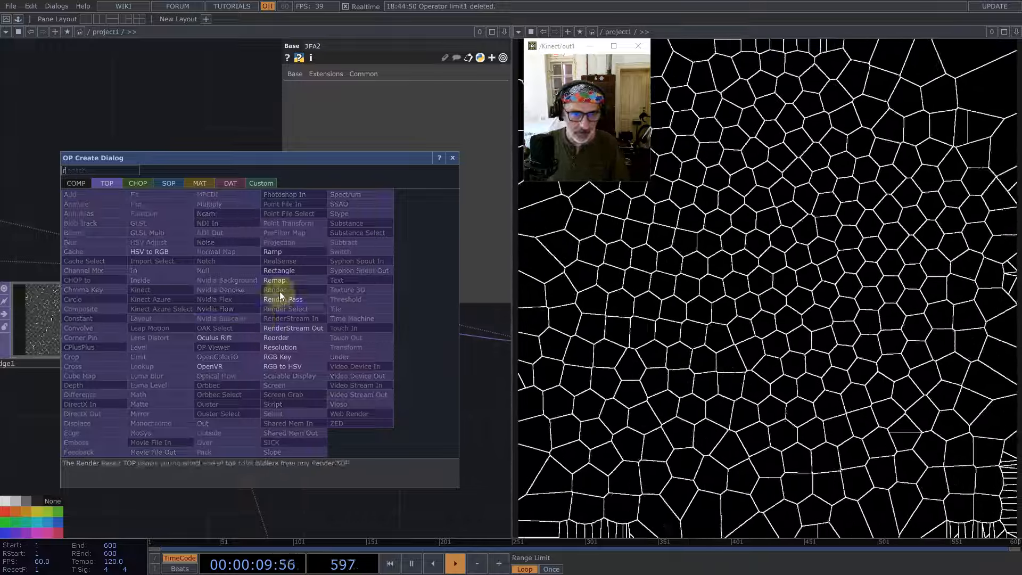
left_click(282, 274)
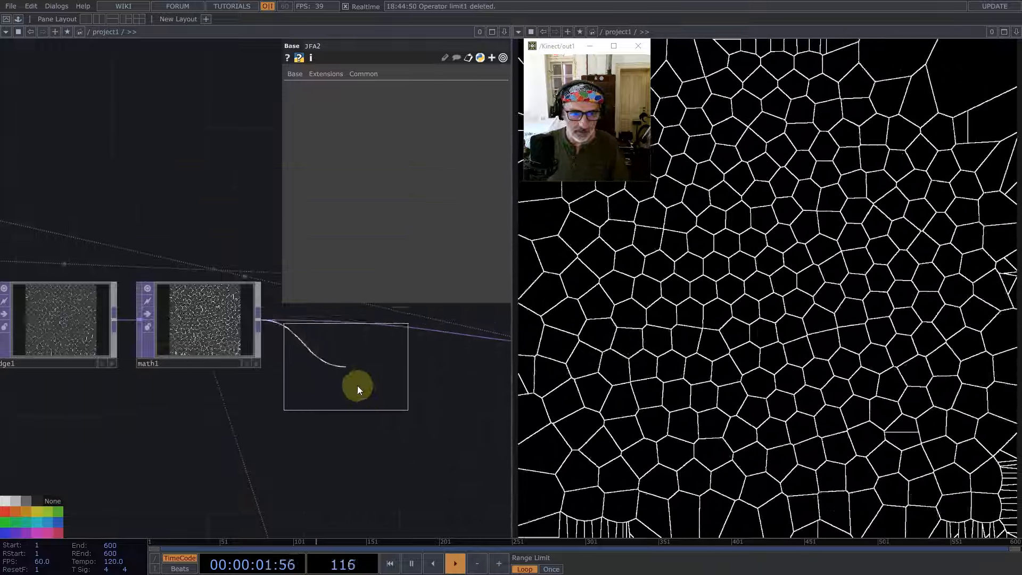
left_click(373, 410)
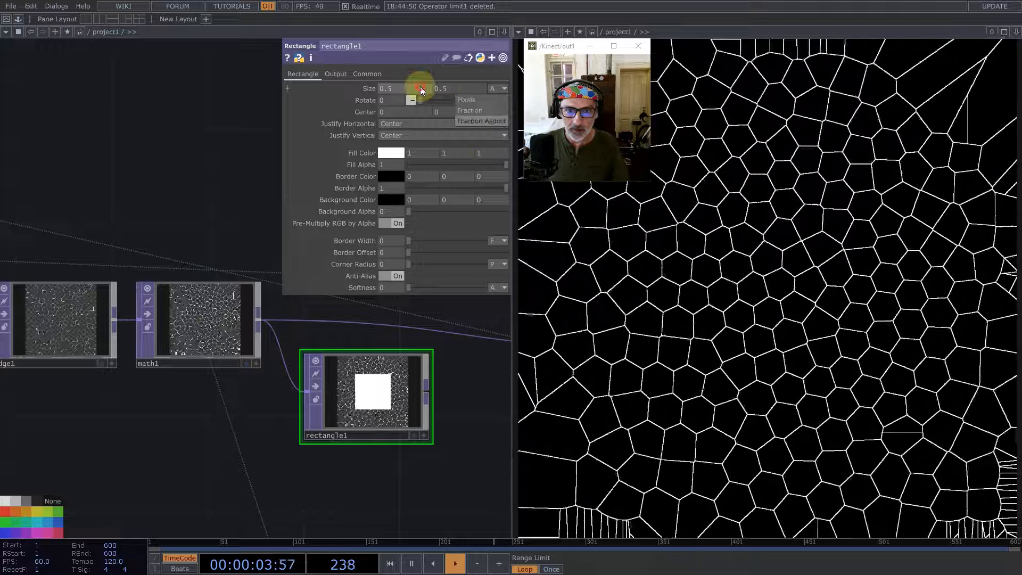
Step: Set the size of rectangle1 to 1 by 1
left_click(420, 87)
type("1")
left_click(462, 86)
type("1")
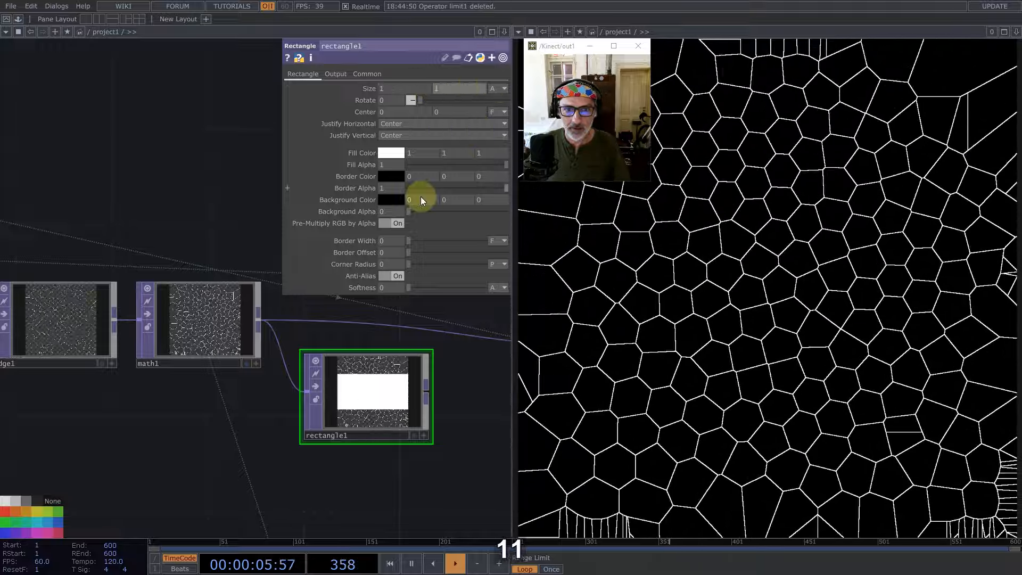
Step: Give rectangle1 a black fill color and set its fill alpha to 0
left_click(388, 154)
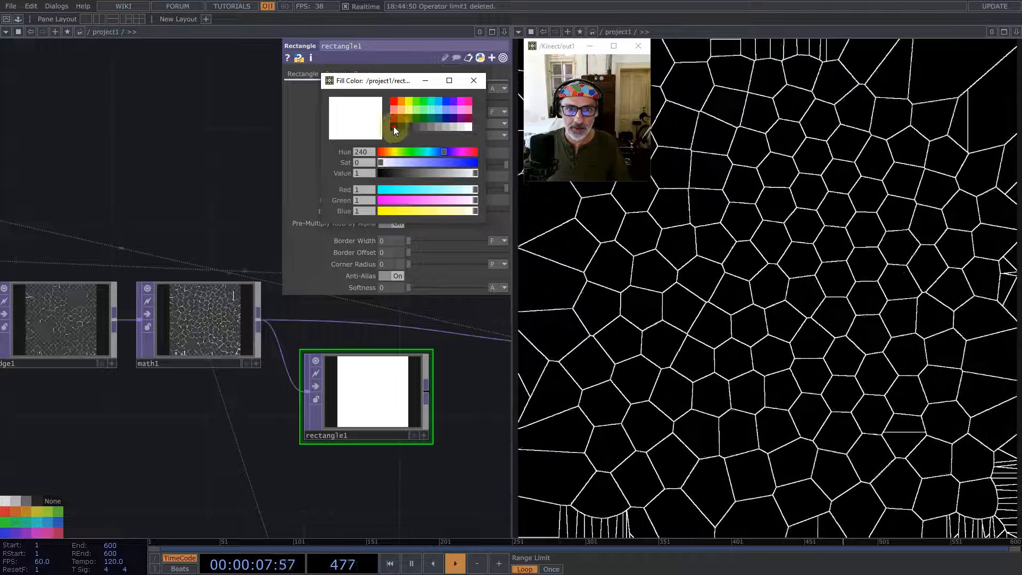
left_click(394, 126)
left_click(475, 80)
left_click_drag(504, 164, 369, 167)
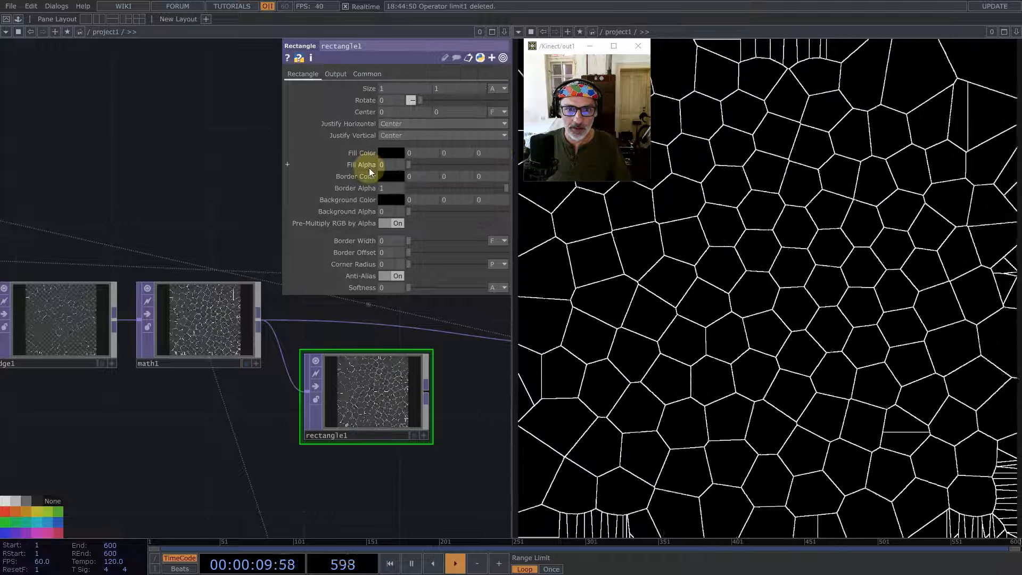
Step: Make rectangle1's border white with a border width of 2 pixels
left_click(391, 176)
left_click(465, 127)
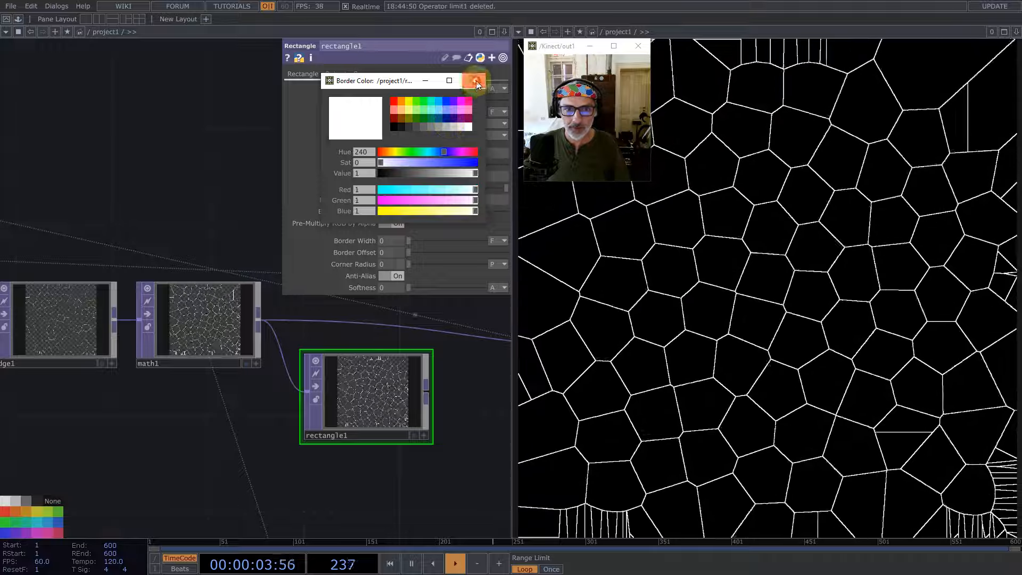
left_click(473, 80)
left_click(500, 241)
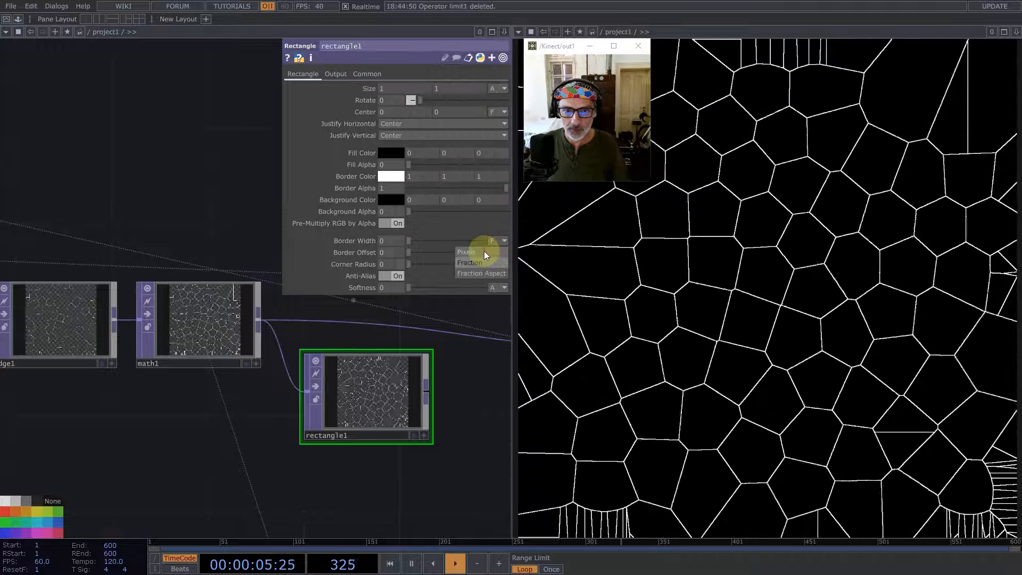
left_click(381, 241)
type("2")
key("Return")
Step: Turn off anti-aliasing on rectangle1 and inspect its border lines up close
scroll(422, 392, "up", 10)
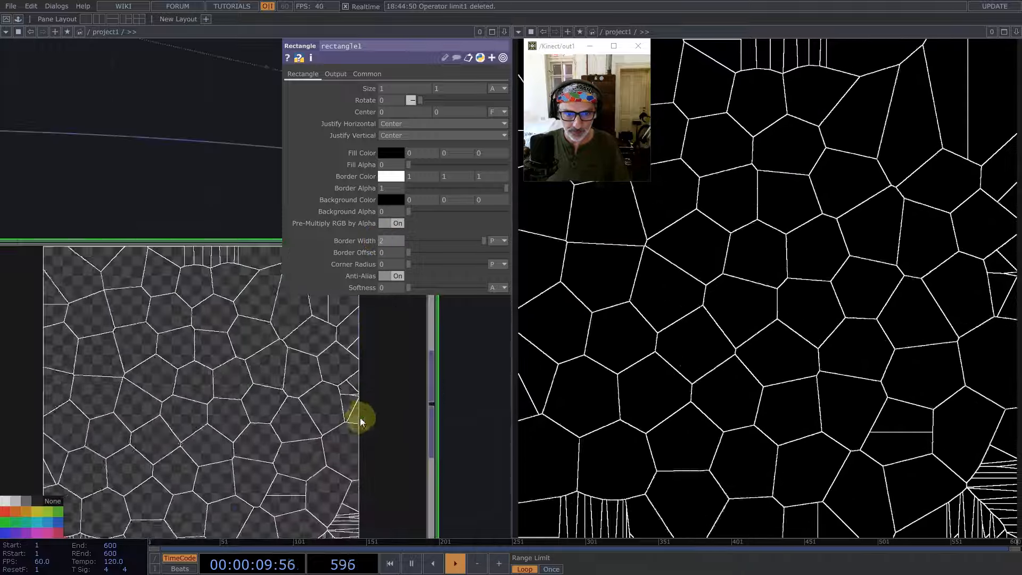
left_click(397, 276)
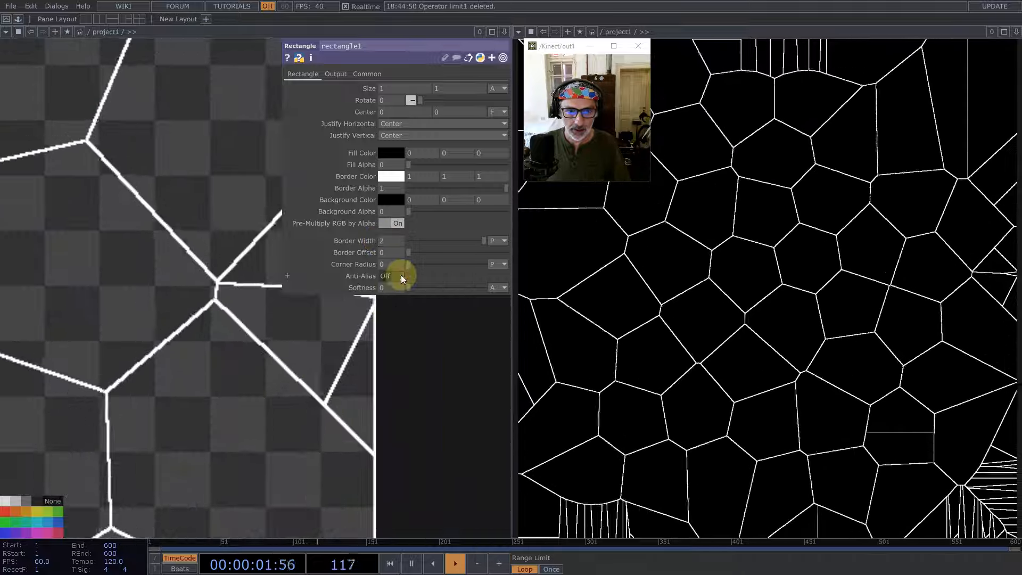
scroll(278, 372, "down", 5)
scroll(236, 375, "up", 10)
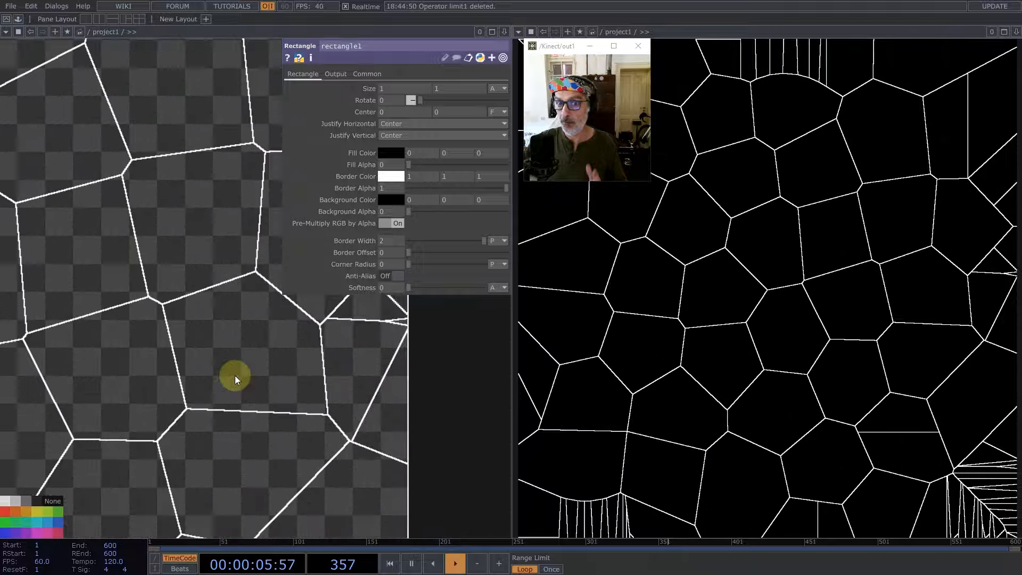
Step: Connect rectangle1 to JFA2 in place of math1 and move it in line with math1
scroll(236, 379, "down", 8)
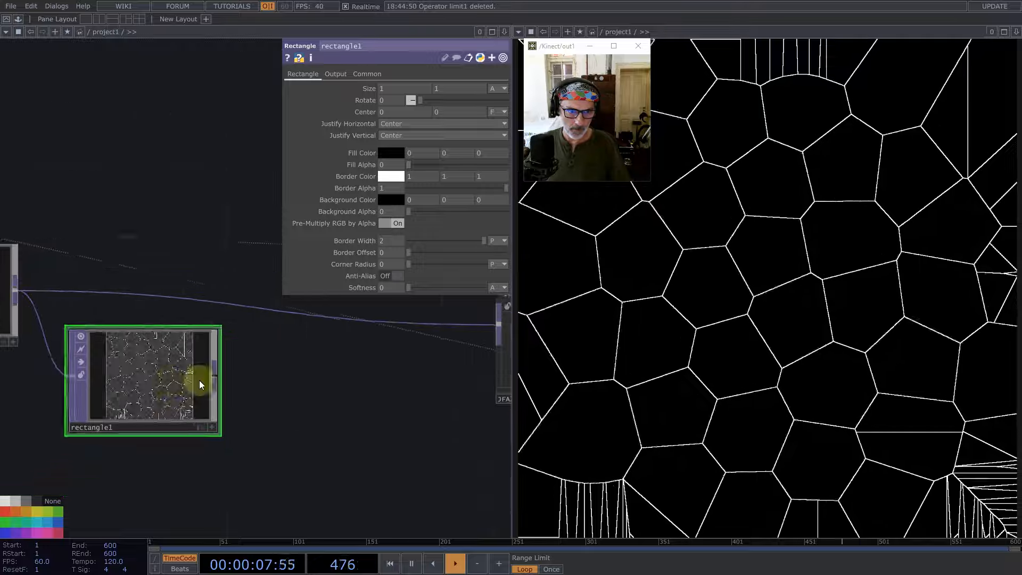
left_click_drag(206, 377, 268, 354)
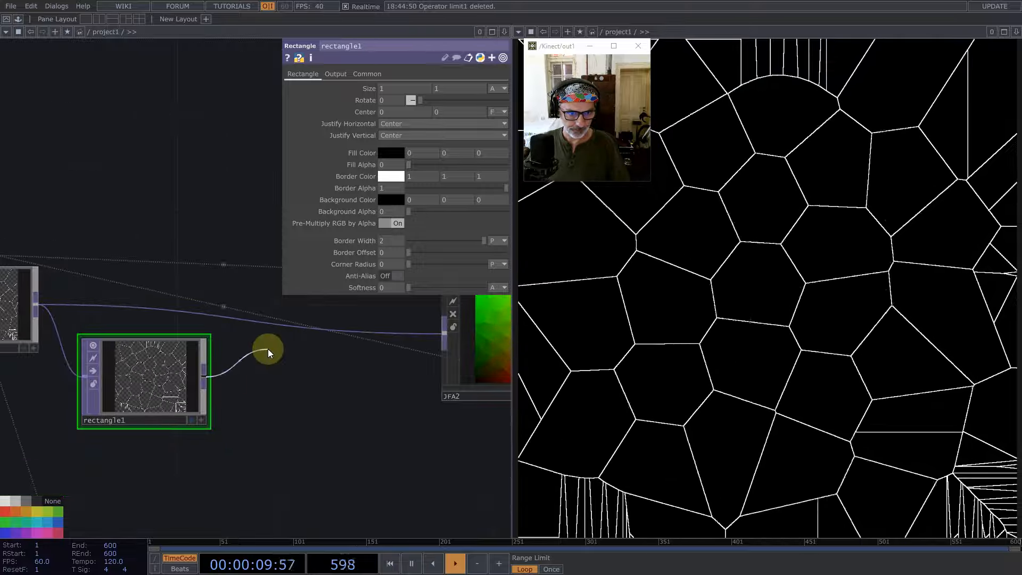
left_click_drag(183, 379, 153, 304)
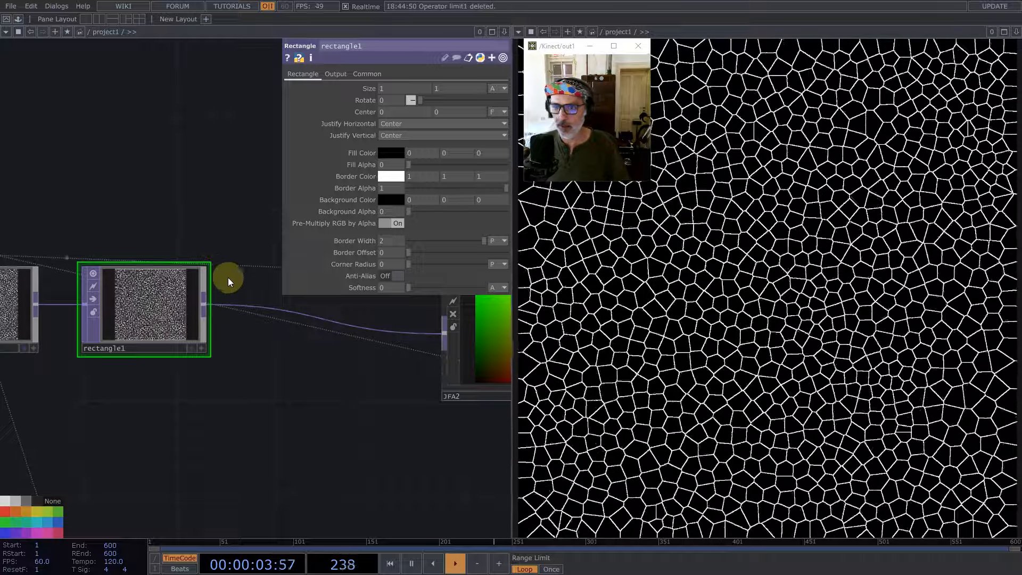
Step: Branch a Math TOP off sub1's output and place it above the existing connection
scroll(313, 382, "down", 3)
scroll(253, 360, "down", 3)
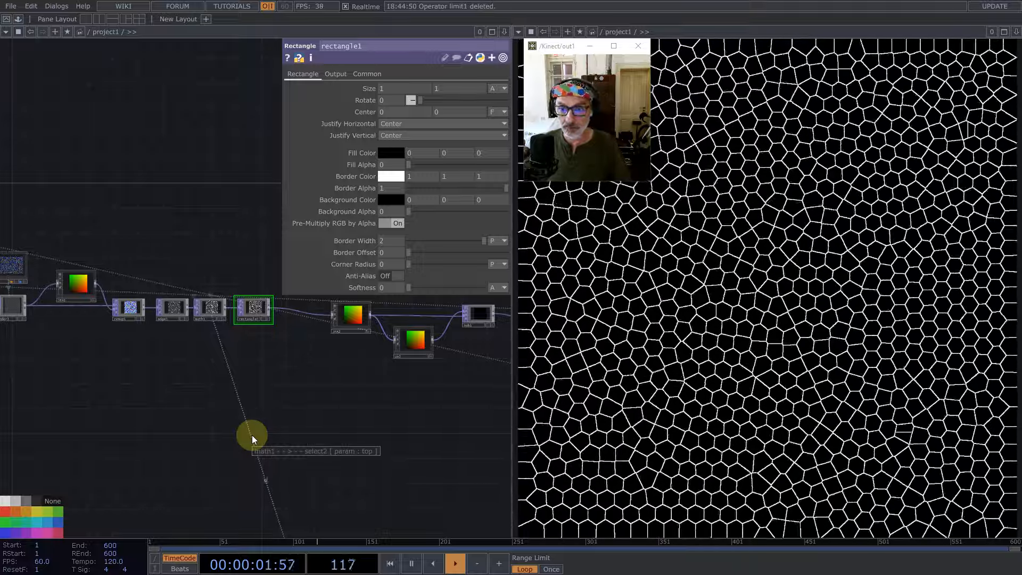
left_click_drag(387, 416, 164, 401)
left_click_drag(331, 423, 213, 454)
right_click_drag(176, 289, 415, 456)
left_click_drag(205, 364, 351, 345)
scroll(135, 325, "up", 5)
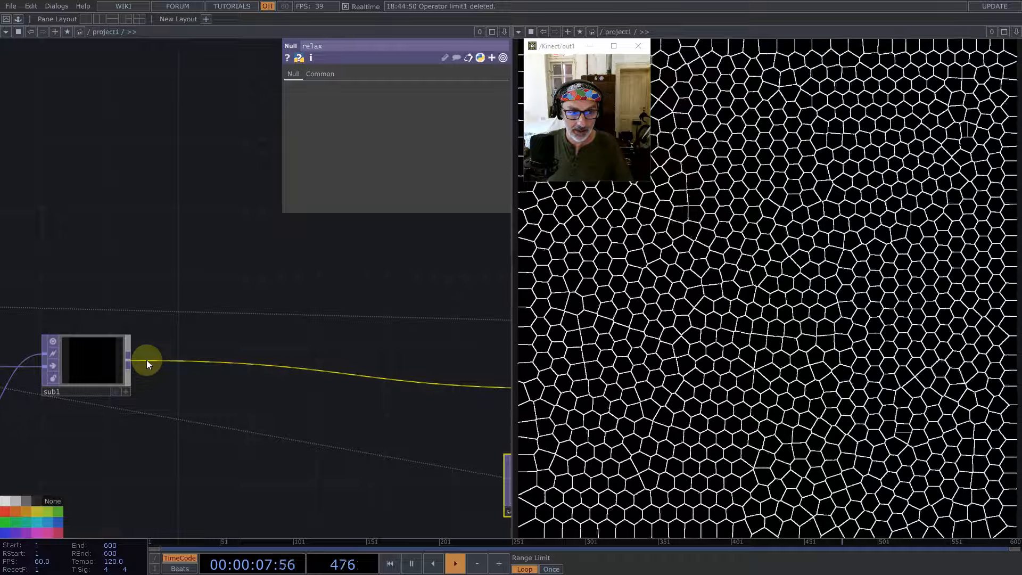
middle_click(131, 359)
type("math")
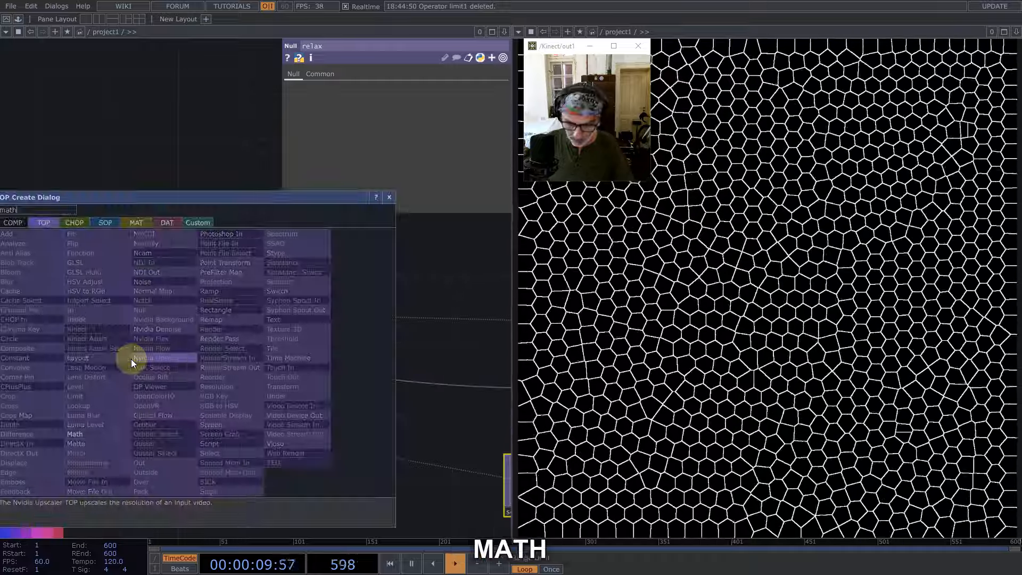
left_click(77, 435)
left_click(261, 293)
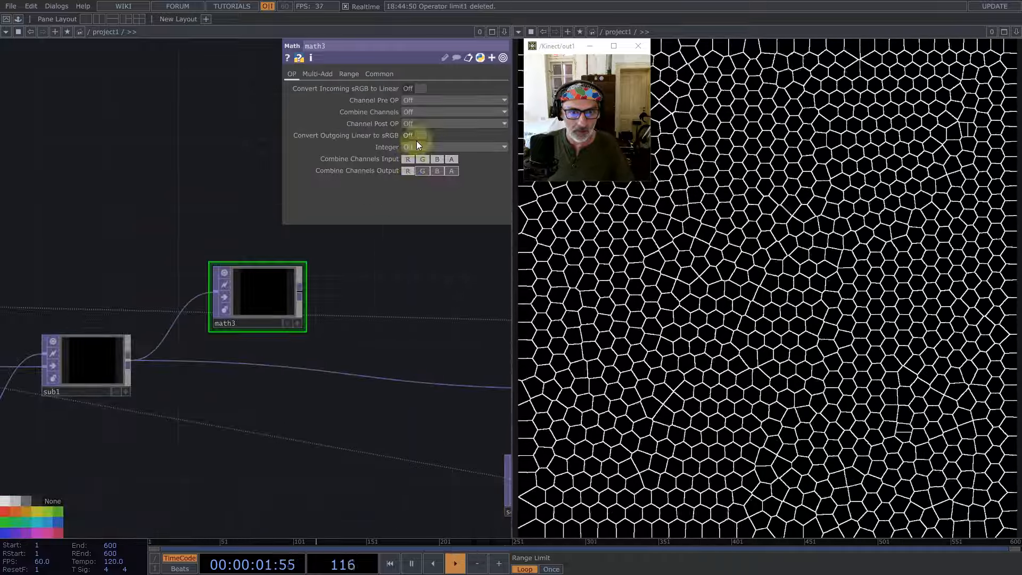
Step: Set math3 to combine channels by Length without the alpha input, using the 32-bit float (Mono) pixel format
left_click(426, 113)
left_click(421, 207)
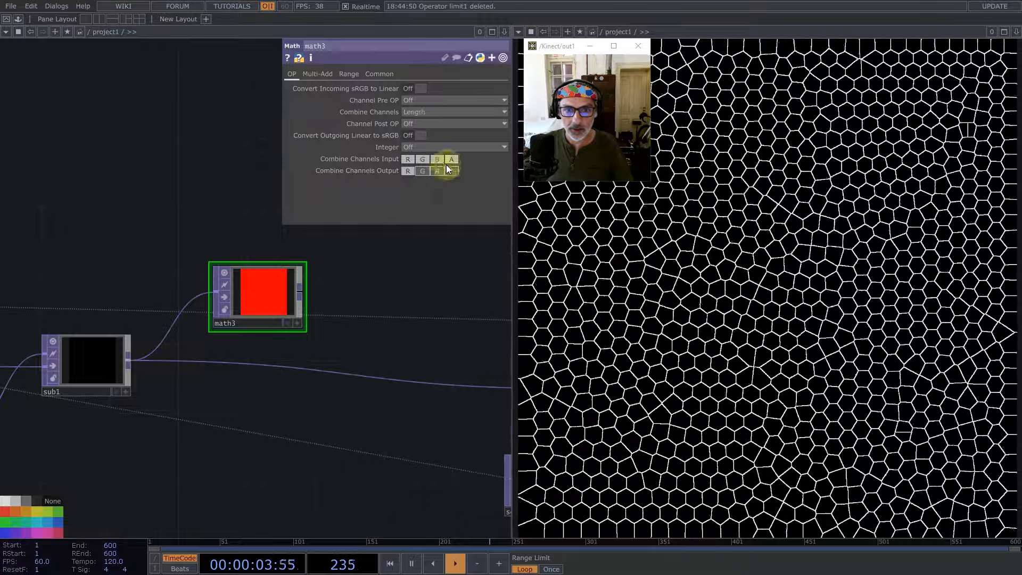
left_click(450, 159)
left_click(390, 75)
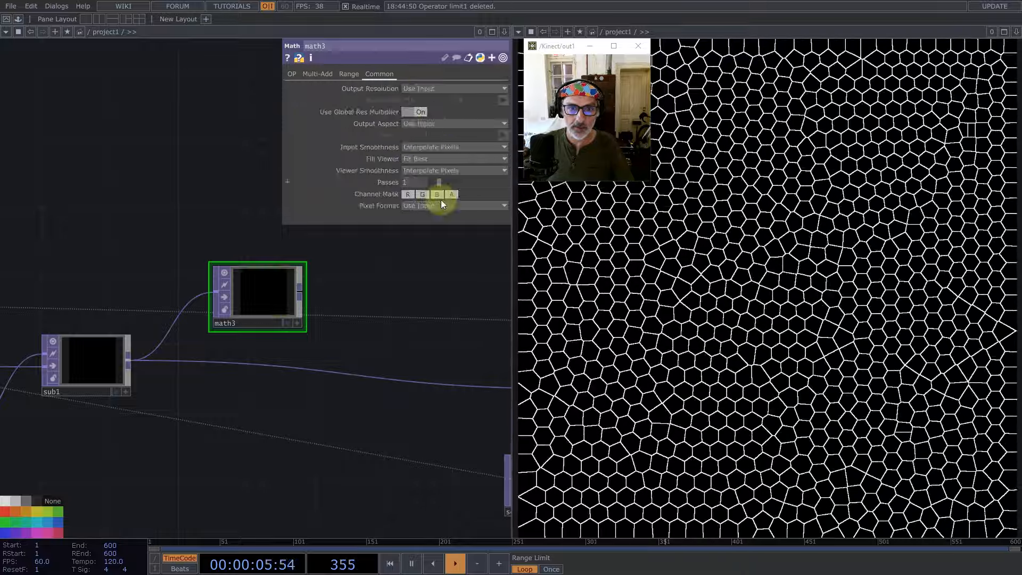
left_click(439, 206)
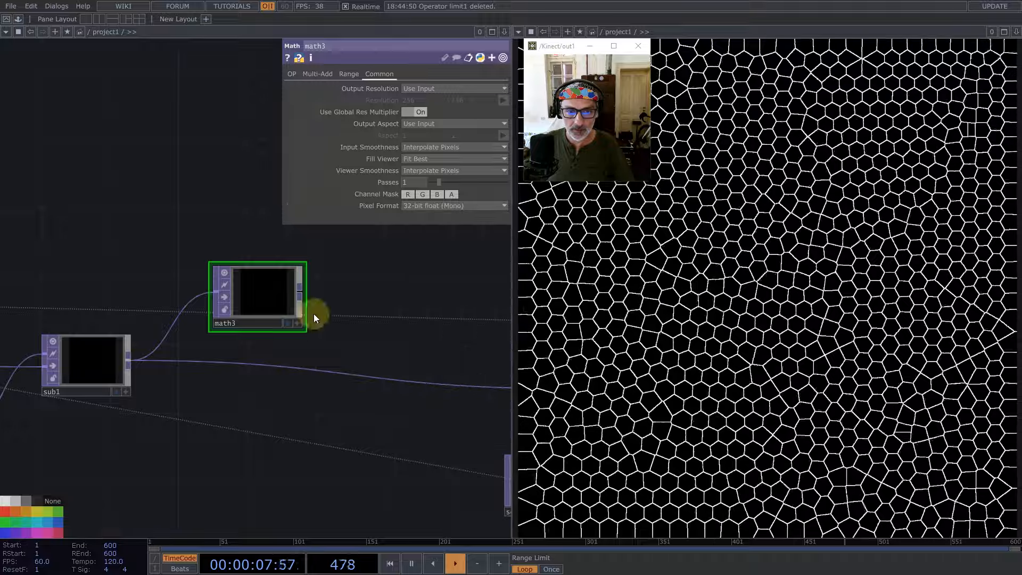
Step: Append a Slope TOP to math3
middle_click(302, 290)
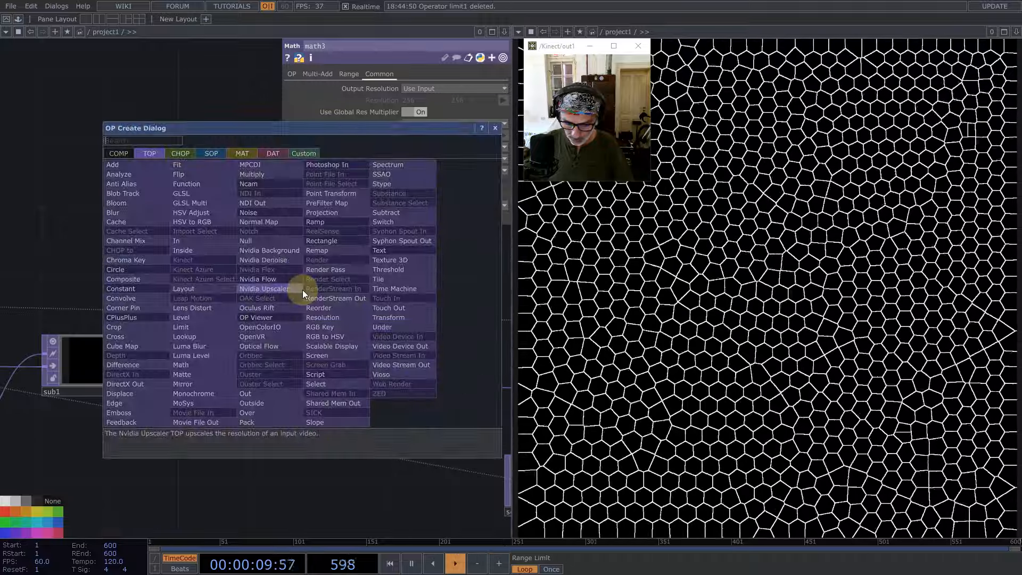
type("slop")
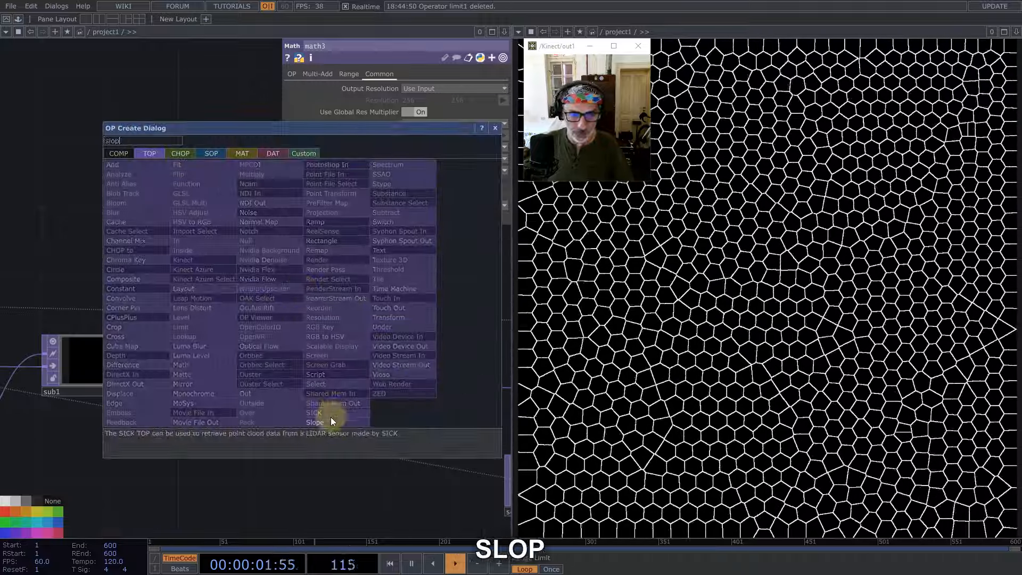
left_click(328, 421)
left_click(438, 267)
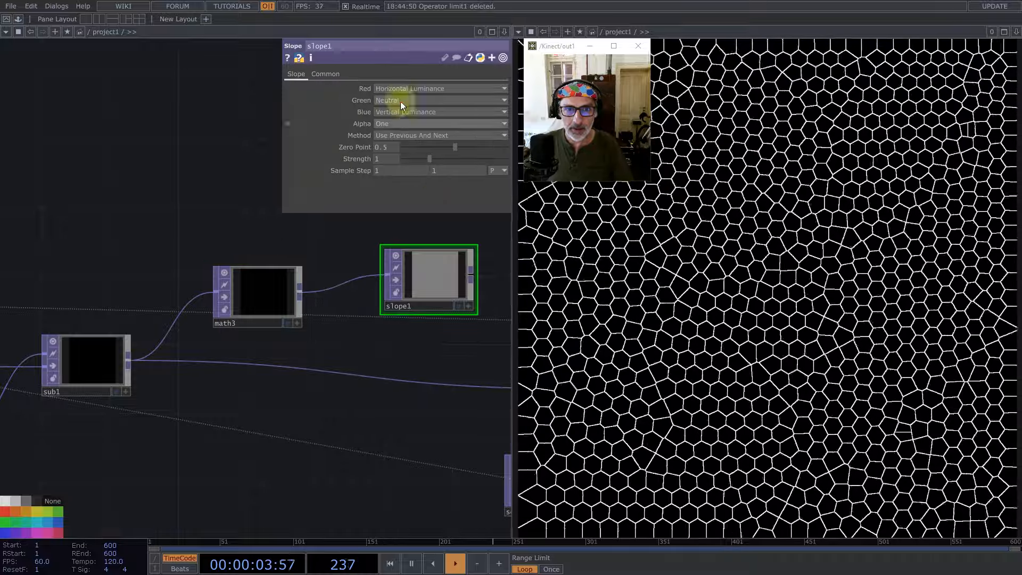
Step: Configure slope1 with Green as Vertical Luminance, Blue as Neutral and a zero point of 0
left_click(401, 101)
left_click(410, 186)
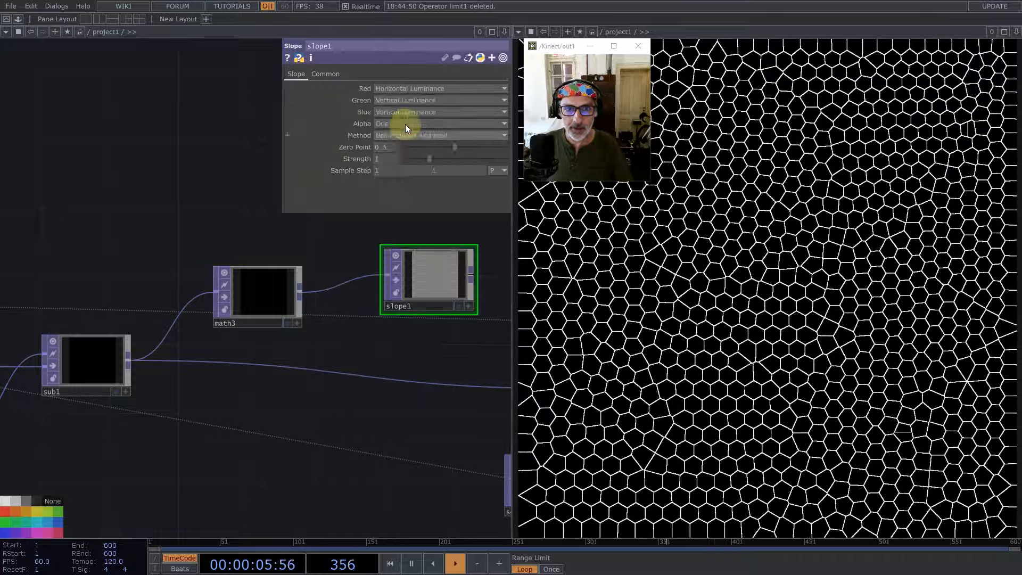
left_click(404, 111)
left_click(407, 198)
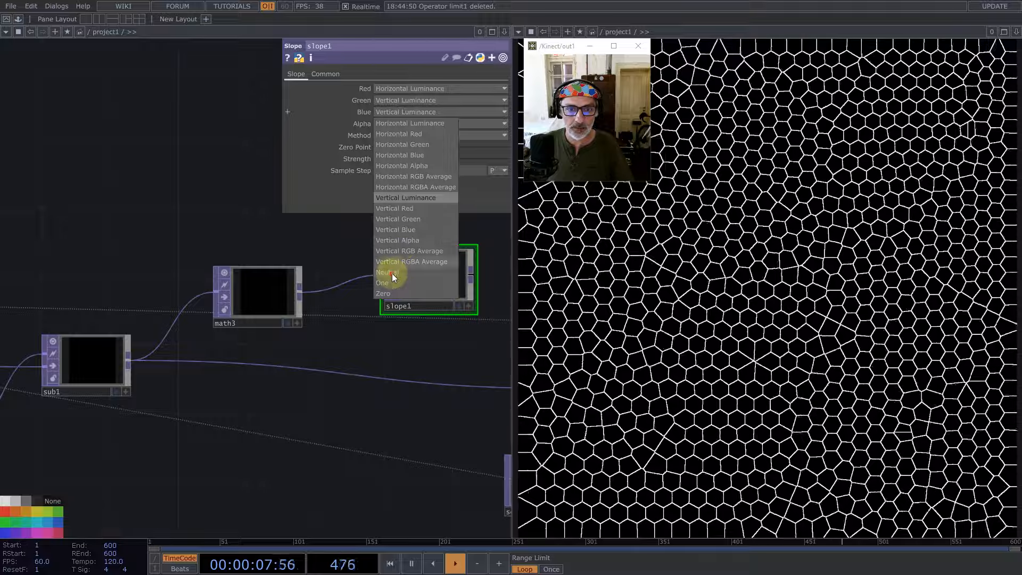
left_click(392, 272)
left_click_drag(442, 149, 313, 152)
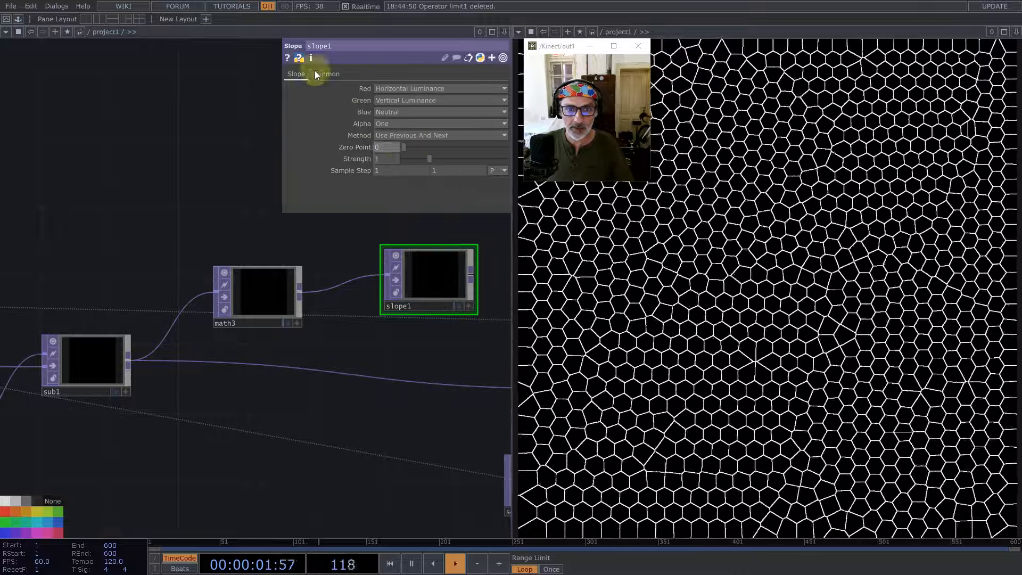
Step: Set slope1's pixel format to 32-bit float (RG)
left_click(322, 73)
left_click(391, 207)
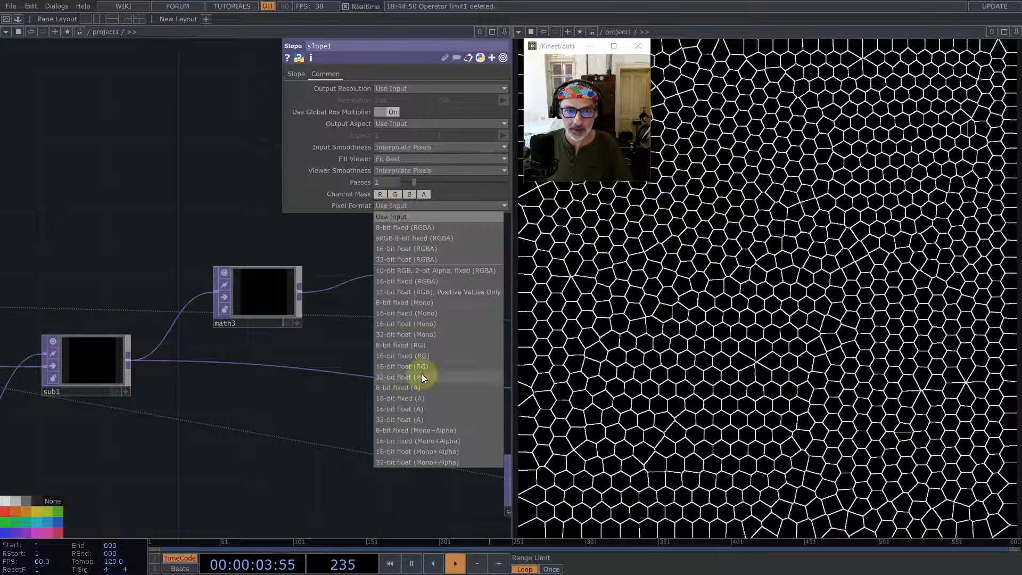
left_click(424, 376)
Step: Connect slope1's output to the first input of remap2 in place of sub1
left_click_drag(394, 230, 255, 237)
left_click_drag(372, 257, 203, 230)
middle_click_drag(236, 287, 208, 281)
left_click_drag(185, 274, 229, 343)
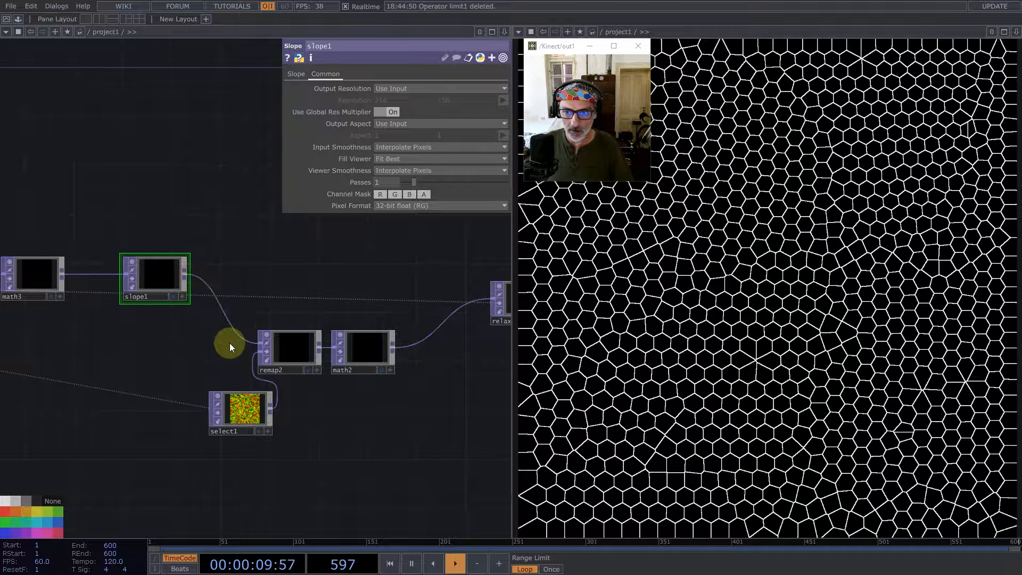
left_click_drag(347, 268, 465, 275)
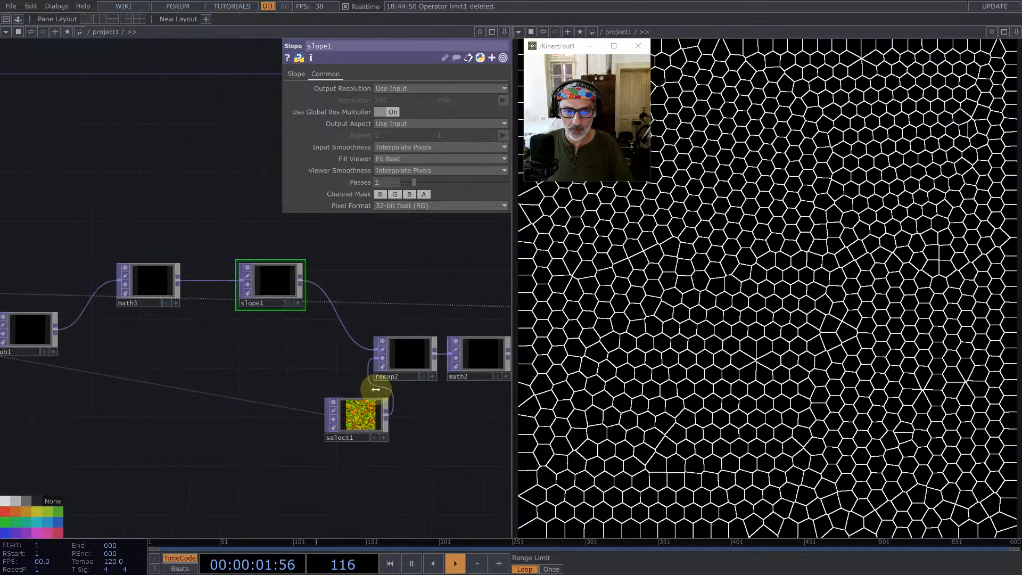
Step: Restart the relaxation and tidy the layout by moving select1 clear of remap2 and math3 right beside sub1
left_click_drag(327, 419, 290, 419)
key("1")
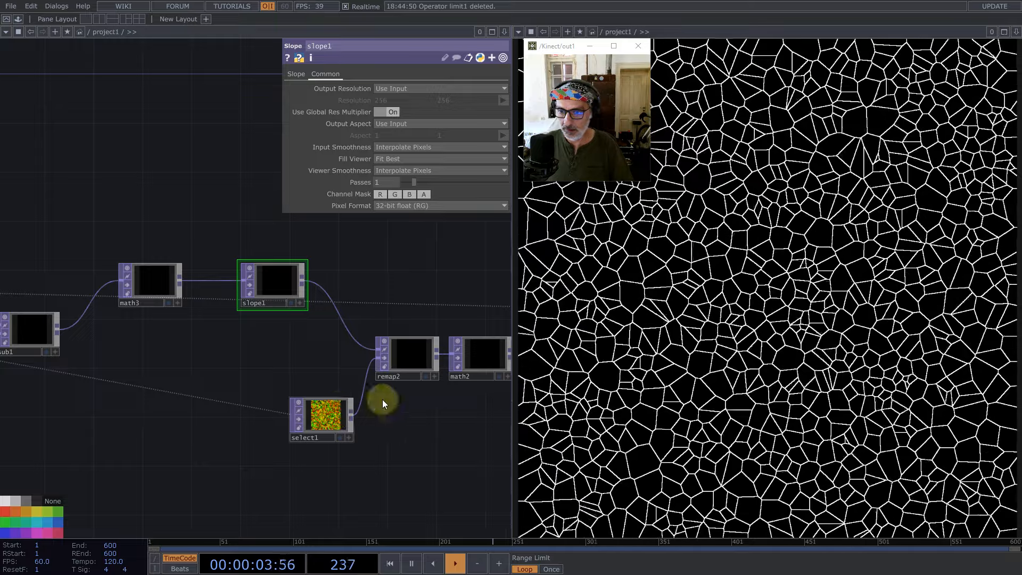
left_click(153, 282)
left_click(258, 283)
left_click_drag(154, 280, 128, 293)
left_click_drag(260, 292, 277, 297)
left_click_drag(193, 253, 323, 243)
left_click_drag(235, 295, 221, 332)
left_click(303, 370)
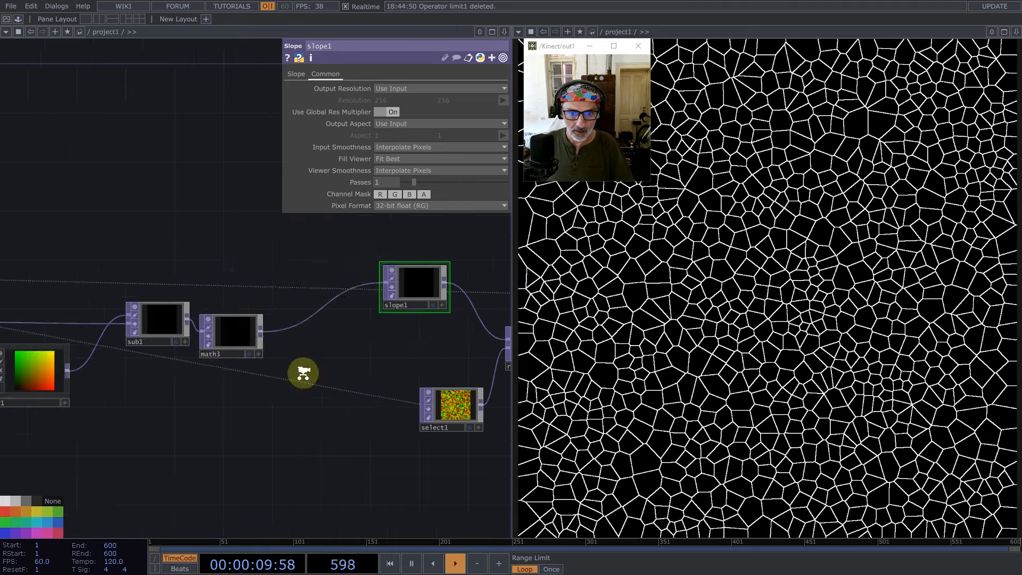
Step: Set slope1's Strength to 4 and restart the relaxation
scroll(304, 369, "down", 3)
left_click(374, 335)
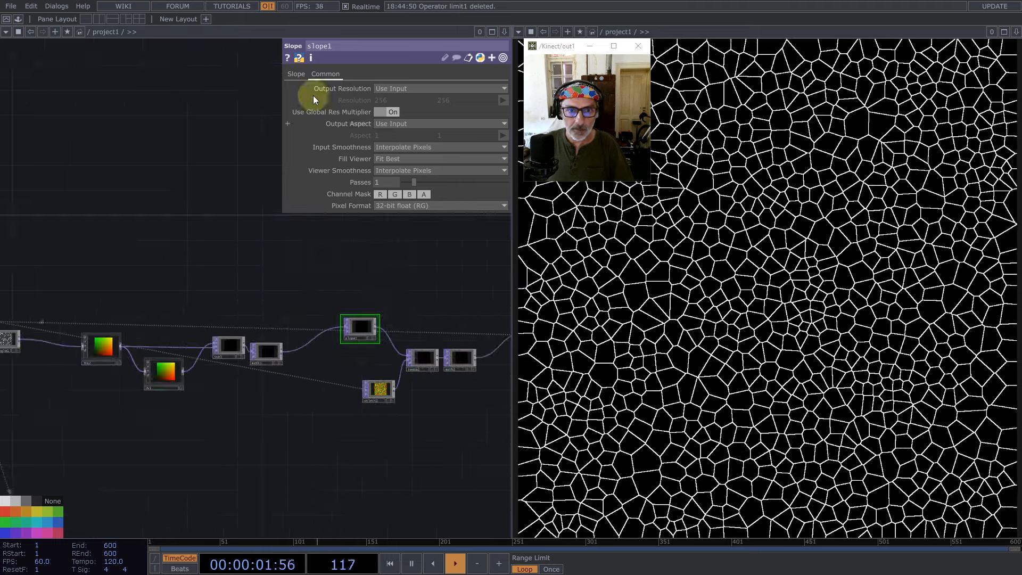
left_click(304, 74)
left_click(389, 156)
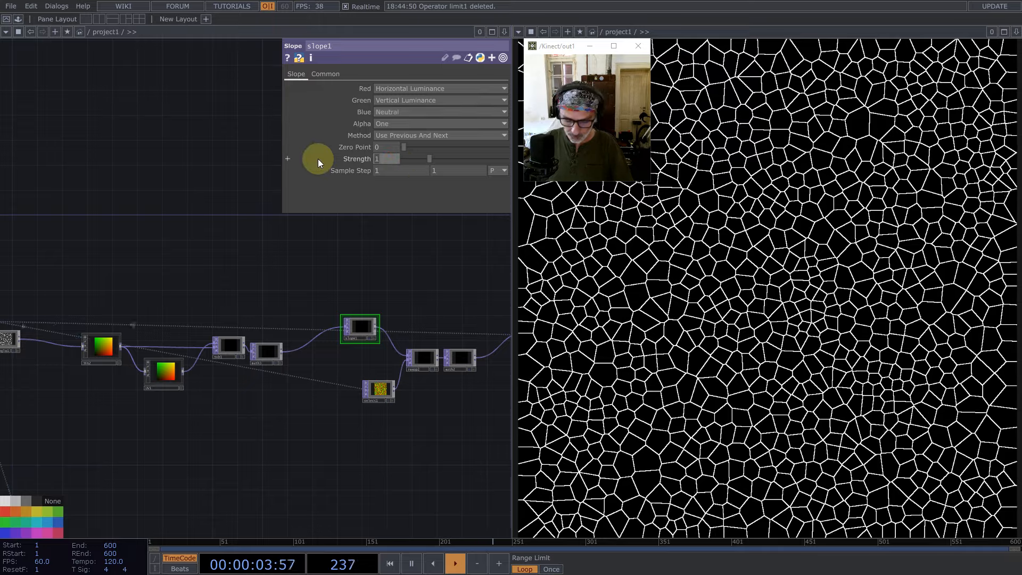
type("4")
key("Return")
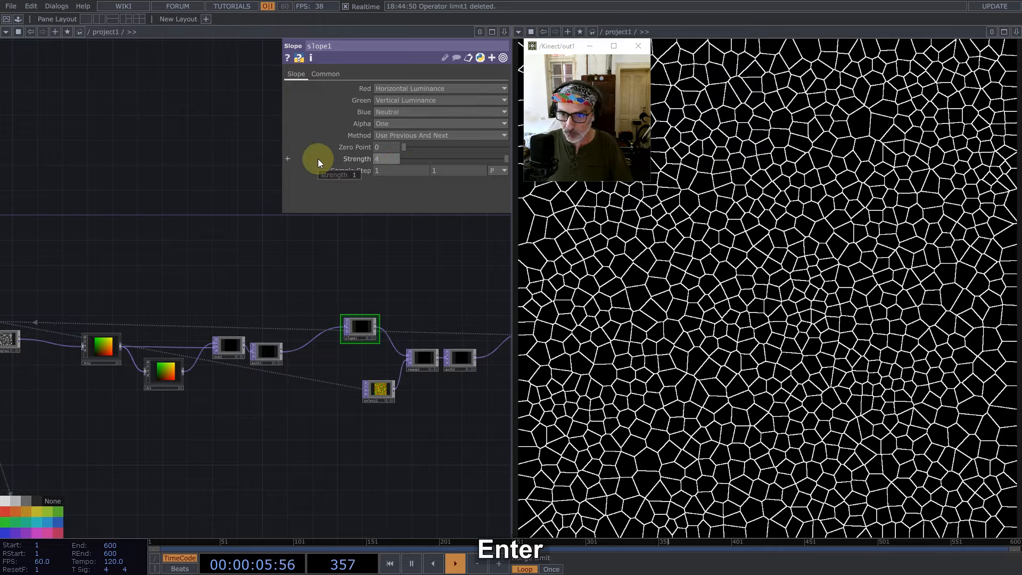
type("1")
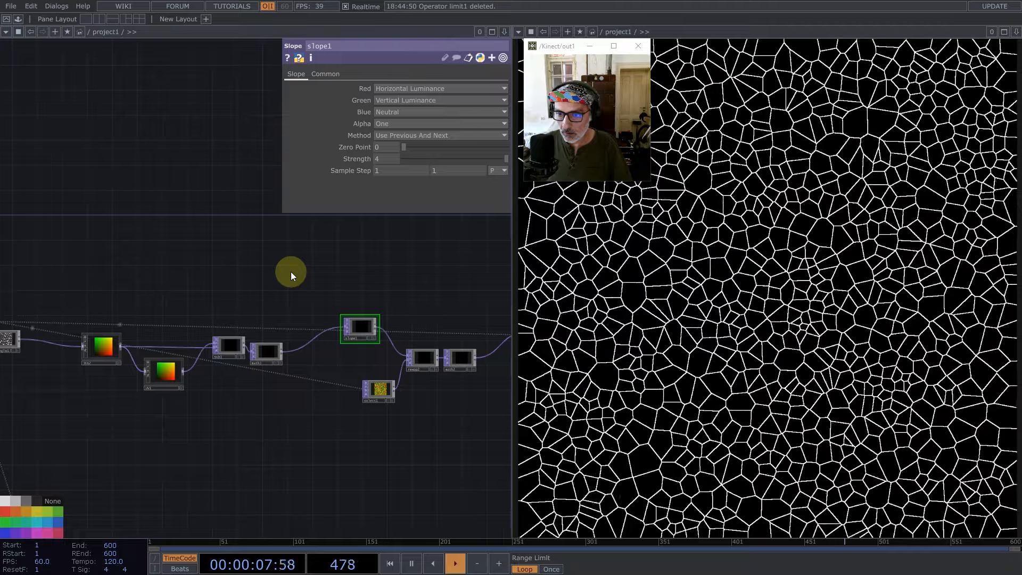
Step: Set Input Smoothness and Viewer Smoothness to Nearest Pixel for the TOPs of the main chain together
scroll(246, 351, "up", 5)
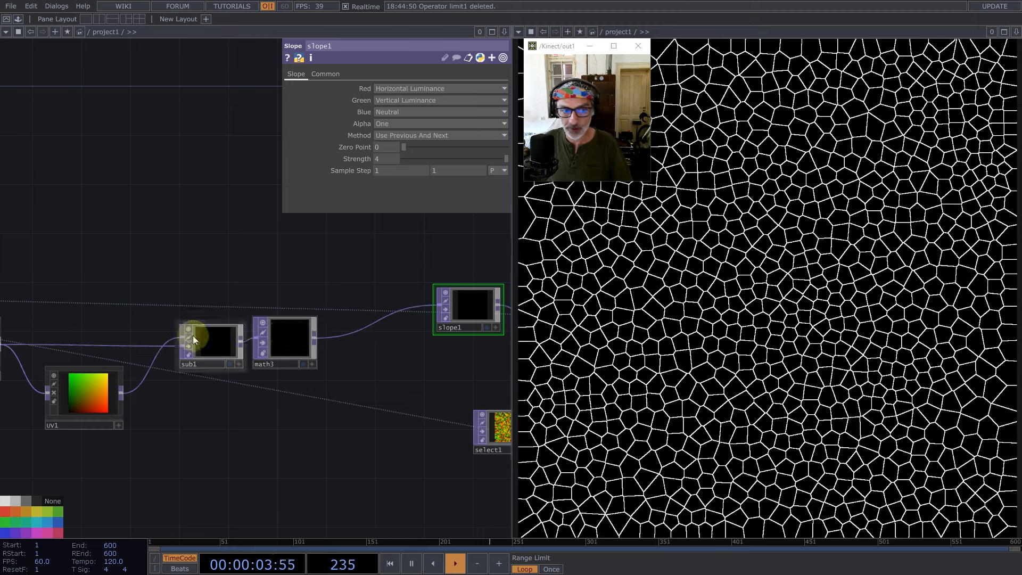
scroll(195, 338, "down", 6)
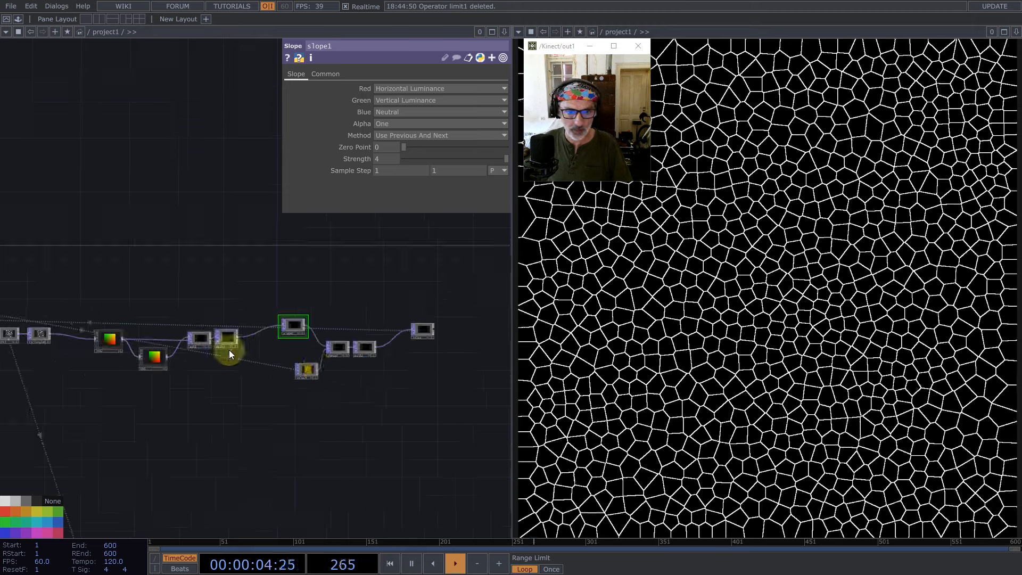
left_click(367, 347)
left_click_drag(480, 421, 51, 269)
scroll(298, 301, "down", 4)
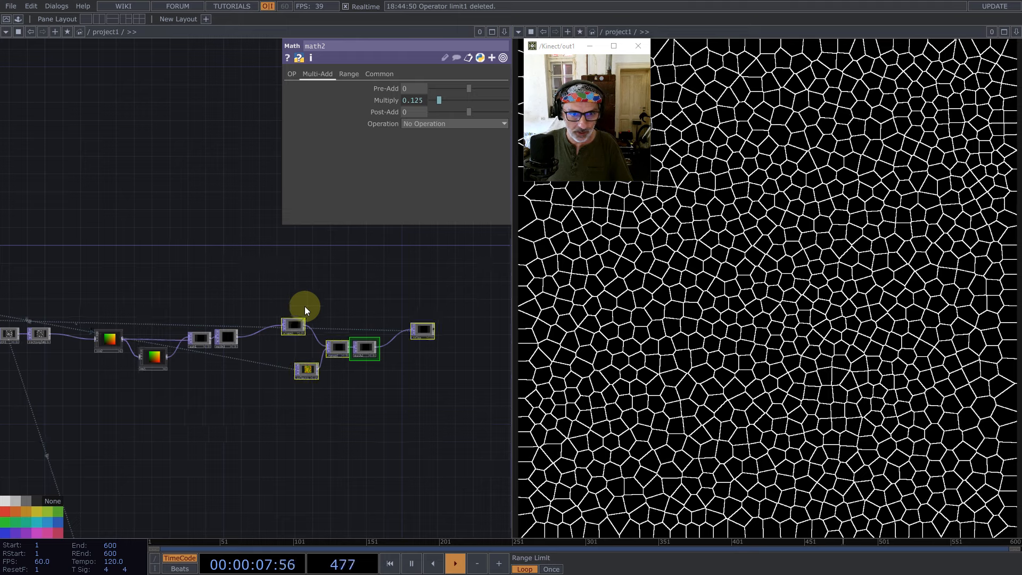
left_click_drag(117, 289, 118, 289)
left_click(372, 73)
left_click(421, 149)
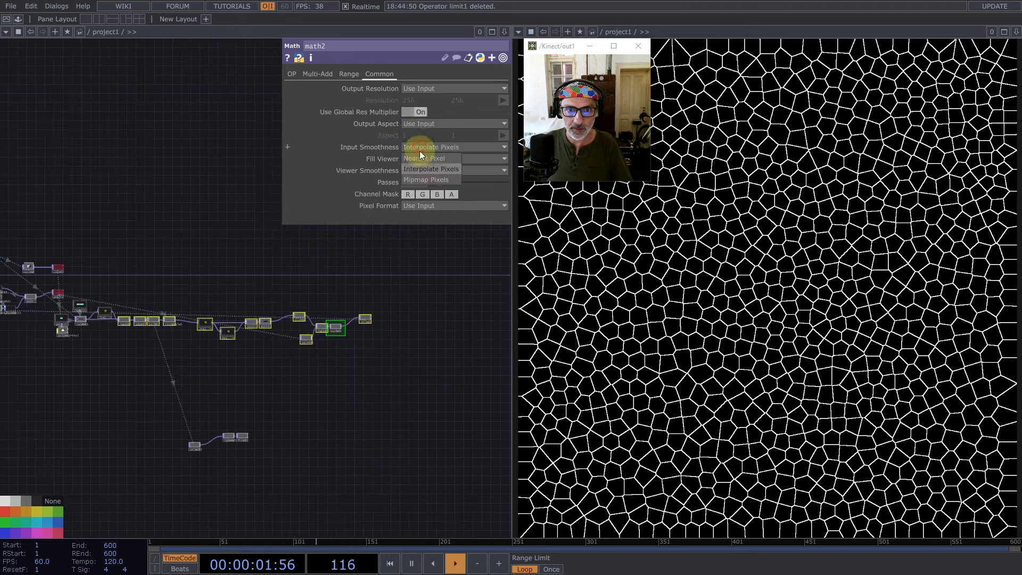
left_click(425, 171)
left_click(427, 194)
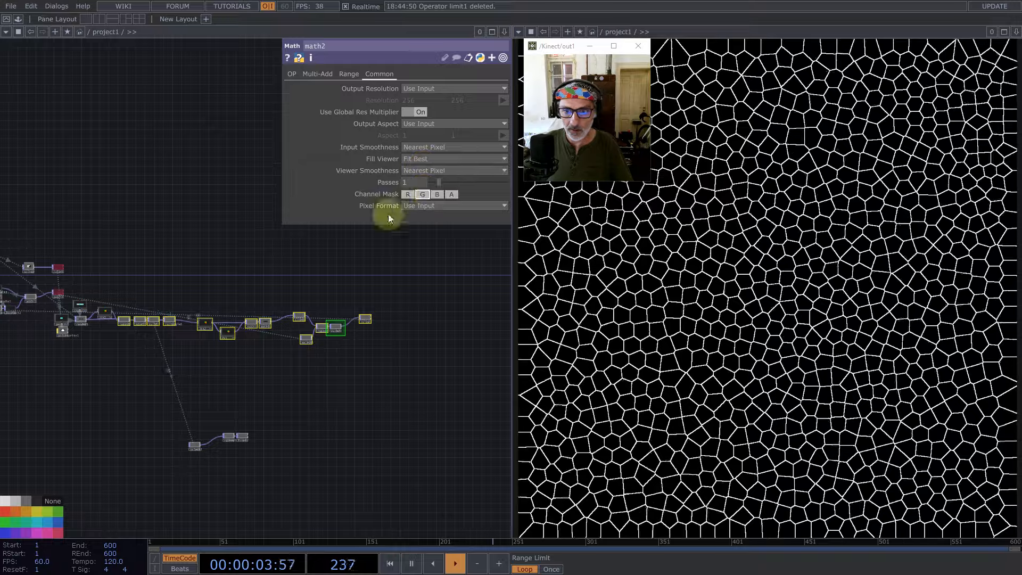
left_click(251, 260)
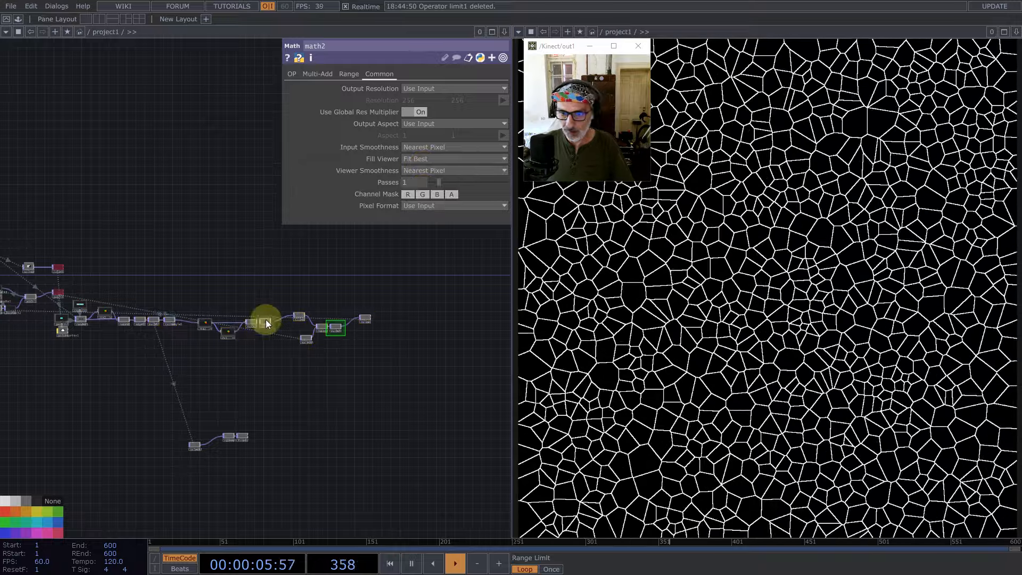
Step: Insert a Function TOP between math3 and slope1
scroll(266, 319, "up", 10)
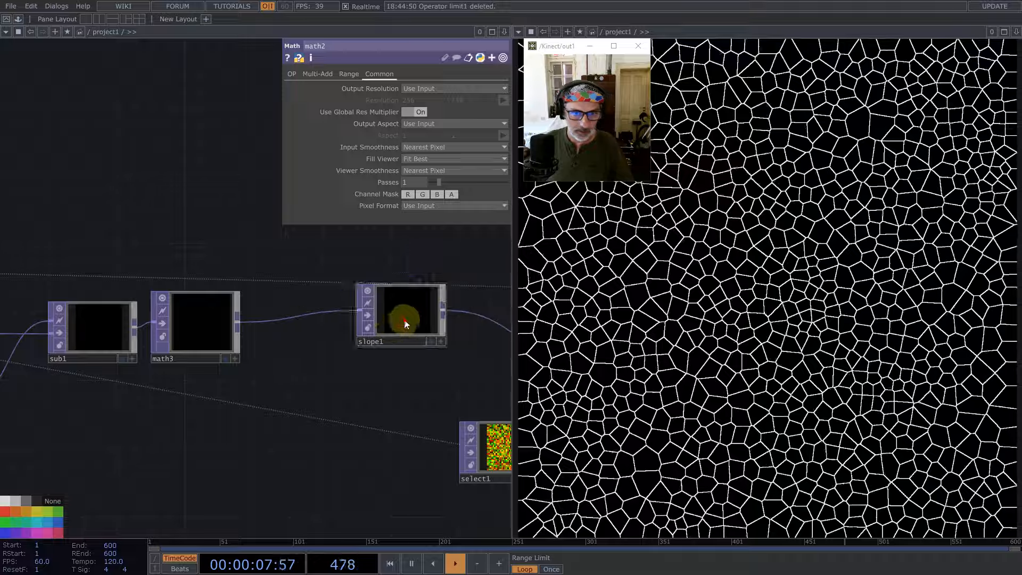
left_click(401, 322)
right_click(299, 317)
left_click(312, 314)
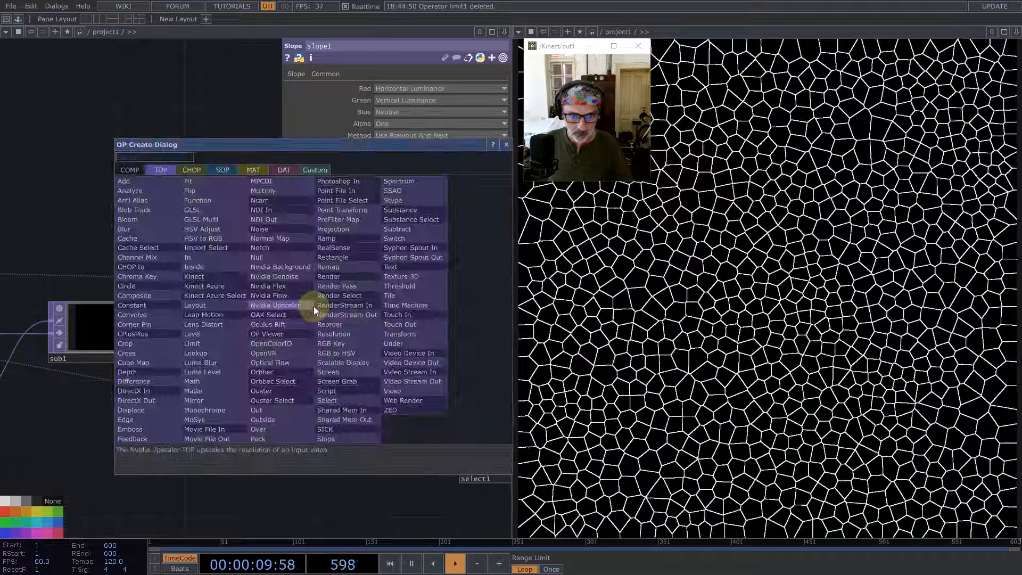
type("f")
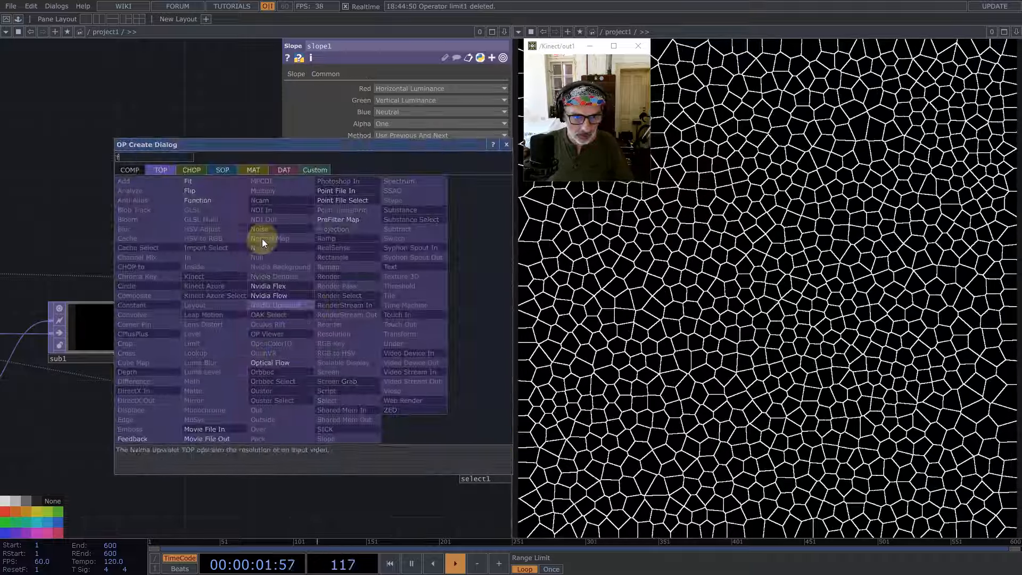
left_click(204, 201)
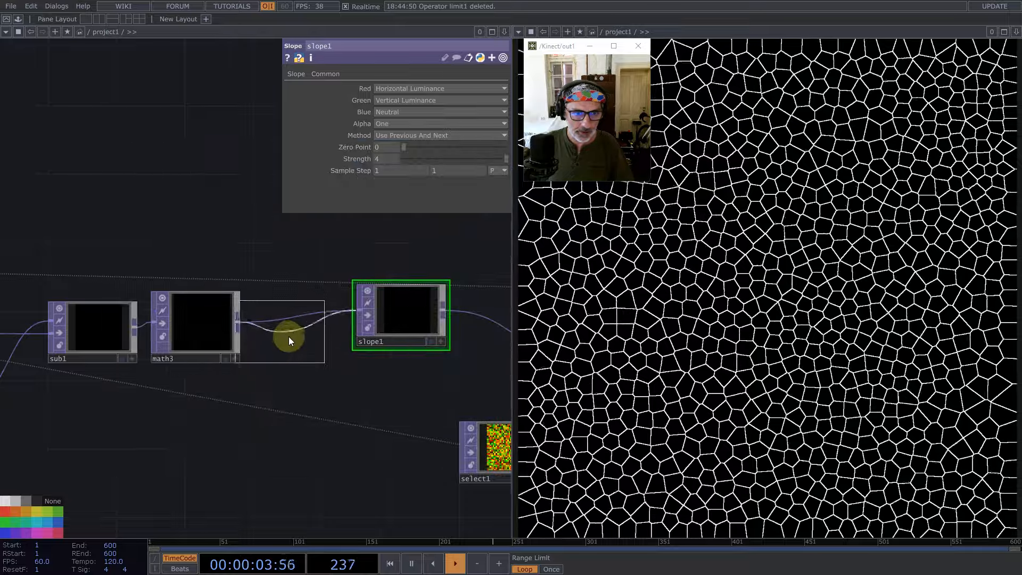
left_click(208, 322)
left_click(294, 319)
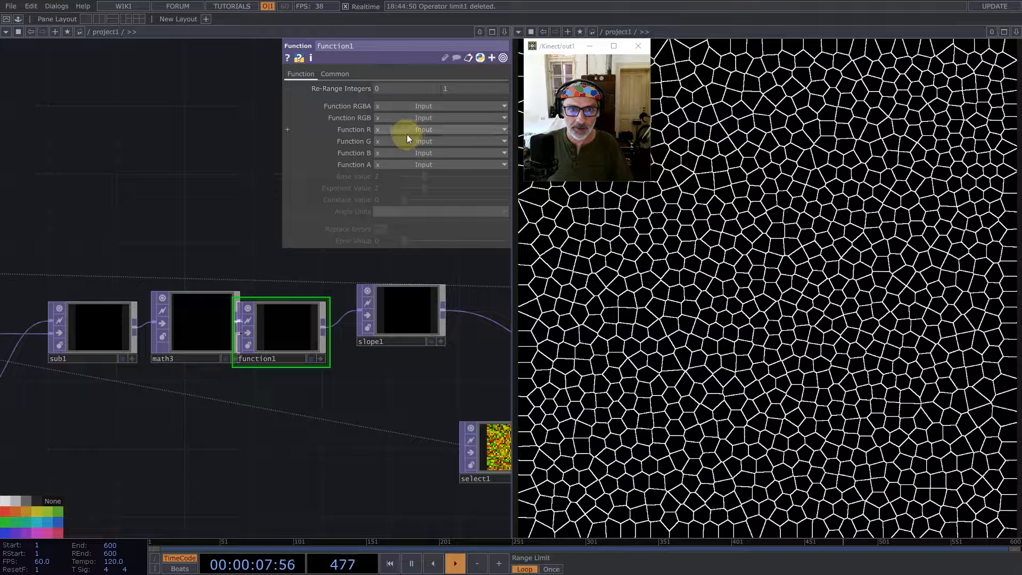
Step: Set function1's red channel function to Arctan (Input1) with Radians as the angle units
left_click(406, 139)
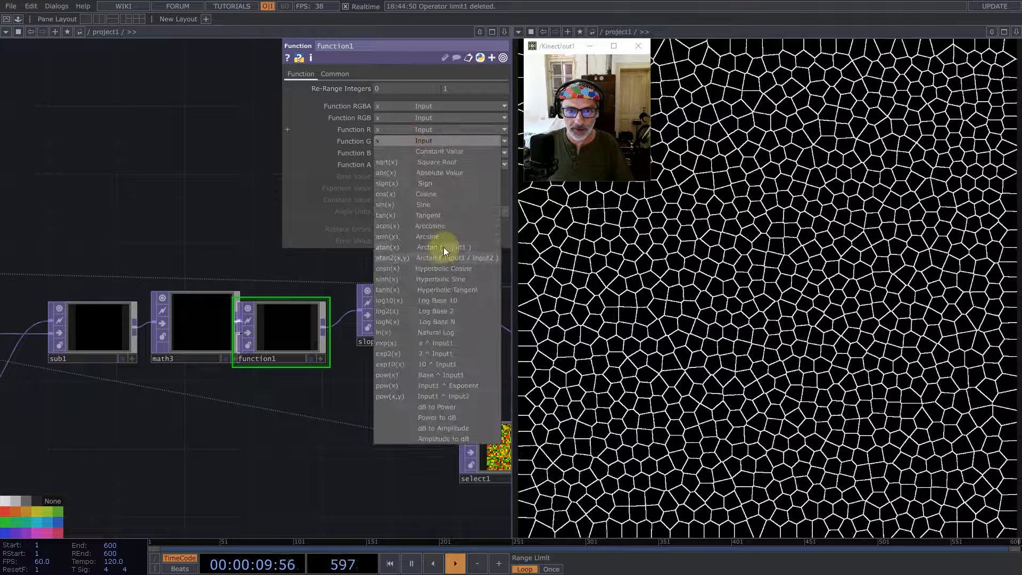
left_click(445, 246)
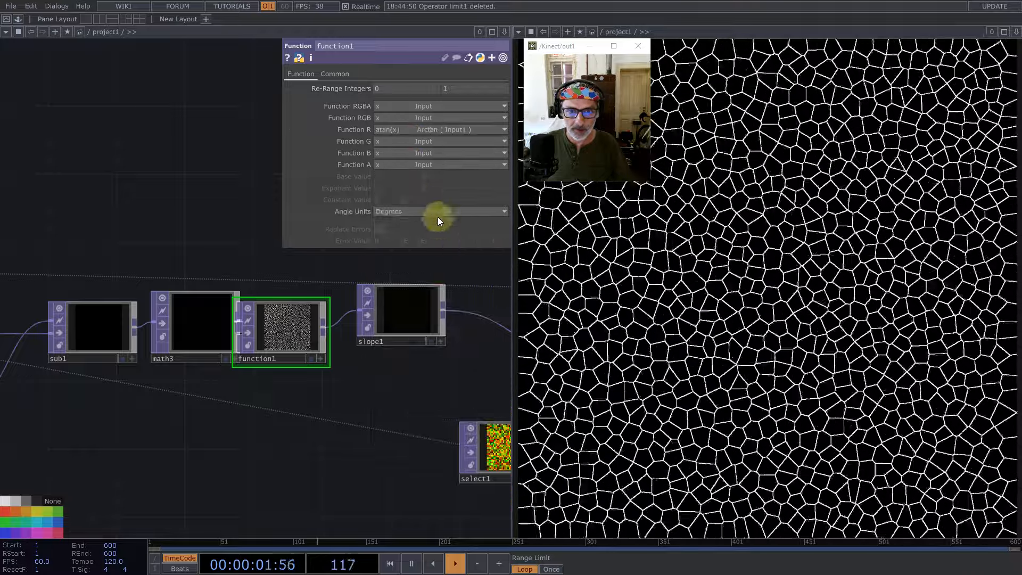
left_click(416, 211)
left_click(391, 232)
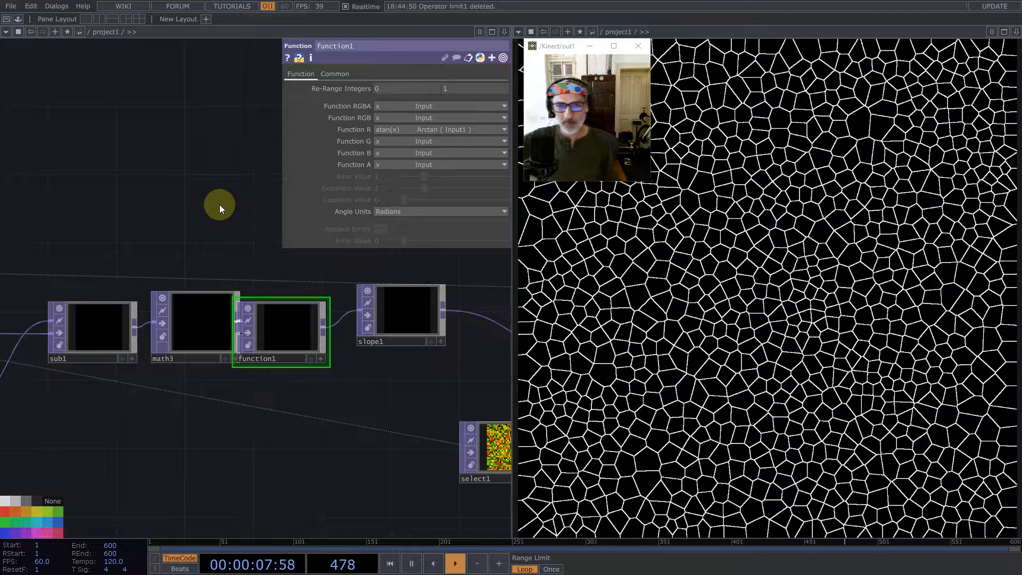
Step: Duplicate the select2 TOP and place the copy below it
left_click(417, 314)
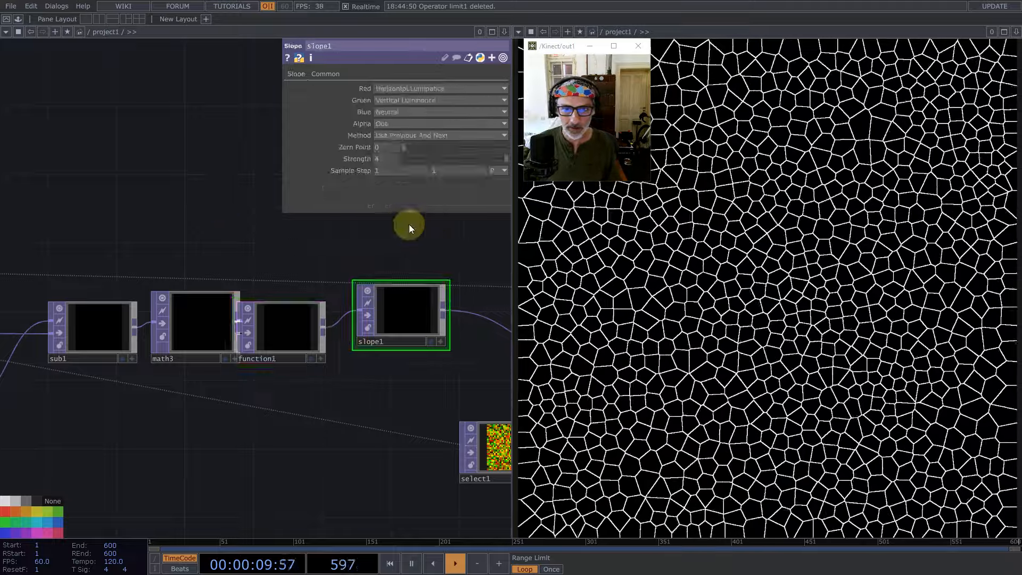
scroll(367, 312, "down", 8)
scroll(362, 352, "down", 5)
scroll(322, 406, "up", 9)
scroll(333, 403, "up", 3)
left_click(274, 399)
key("ctrl+c")
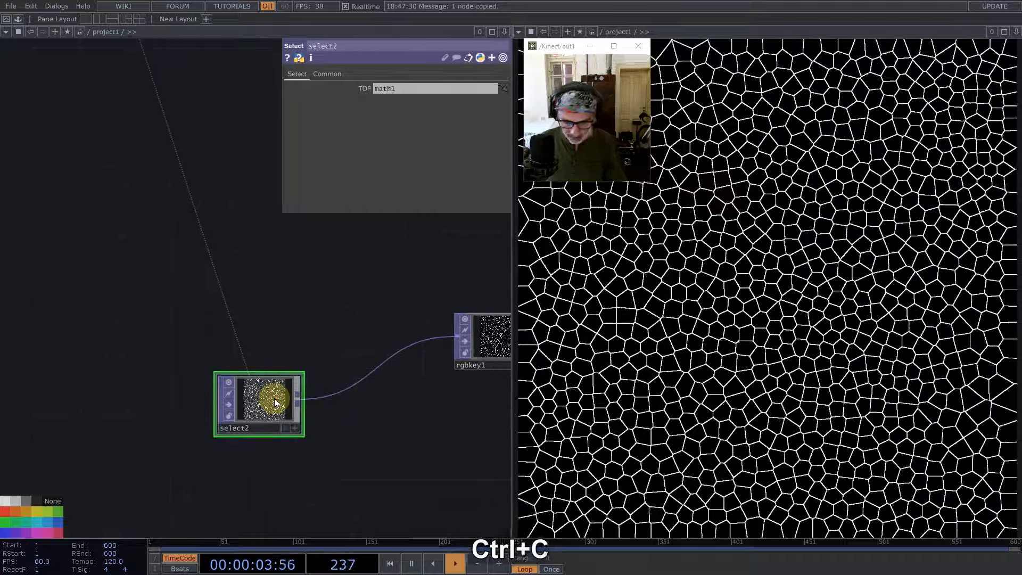
key("ctrl+v")
left_click_drag(280, 468, 365, 468)
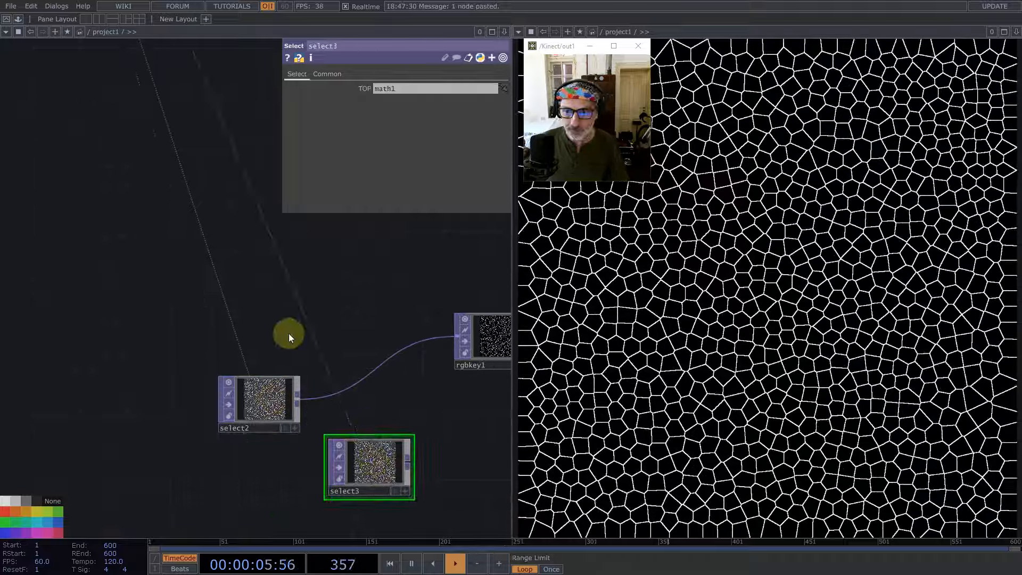
Step: Make select3 reference render1 as its source TOP
scroll(313, 424, "down", 3)
scroll(313, 423, "down", 2)
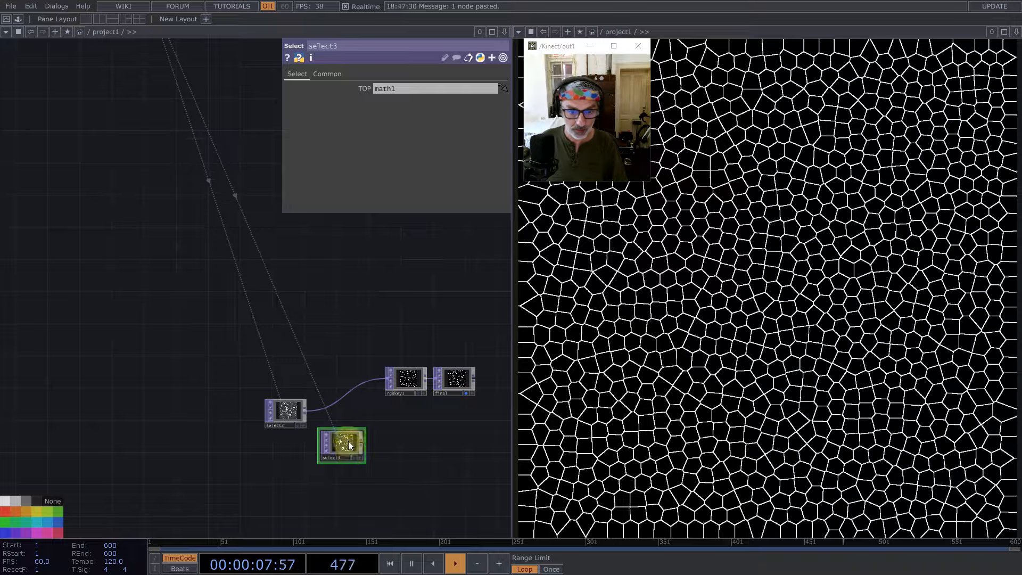
left_click_drag(313, 300, 349, 343)
scroll(317, 320, "down", 3)
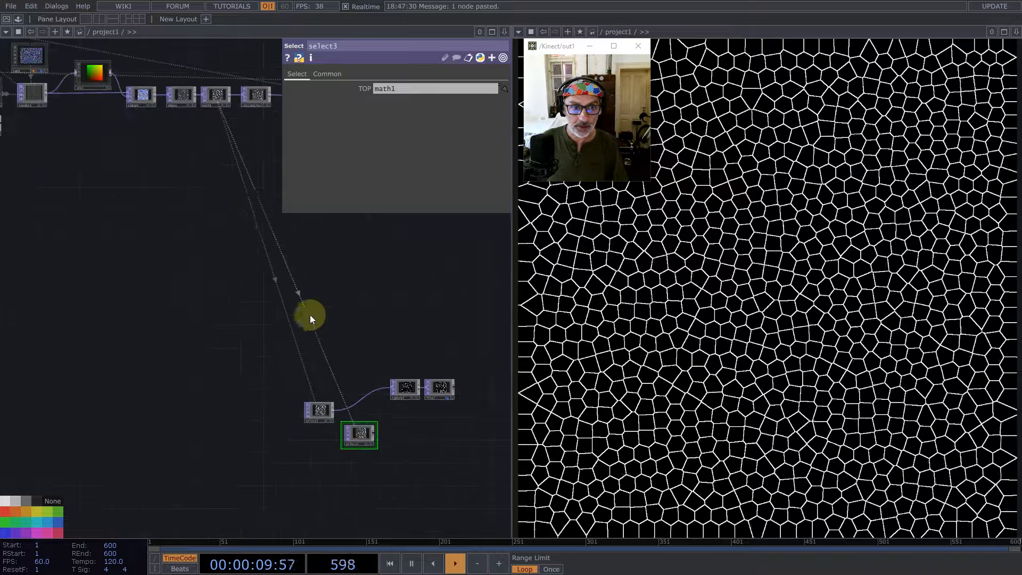
left_click_drag(217, 79, 243, 160)
left_click_drag(55, 173, 383, 87)
left_click_drag(335, 340, 179, 181)
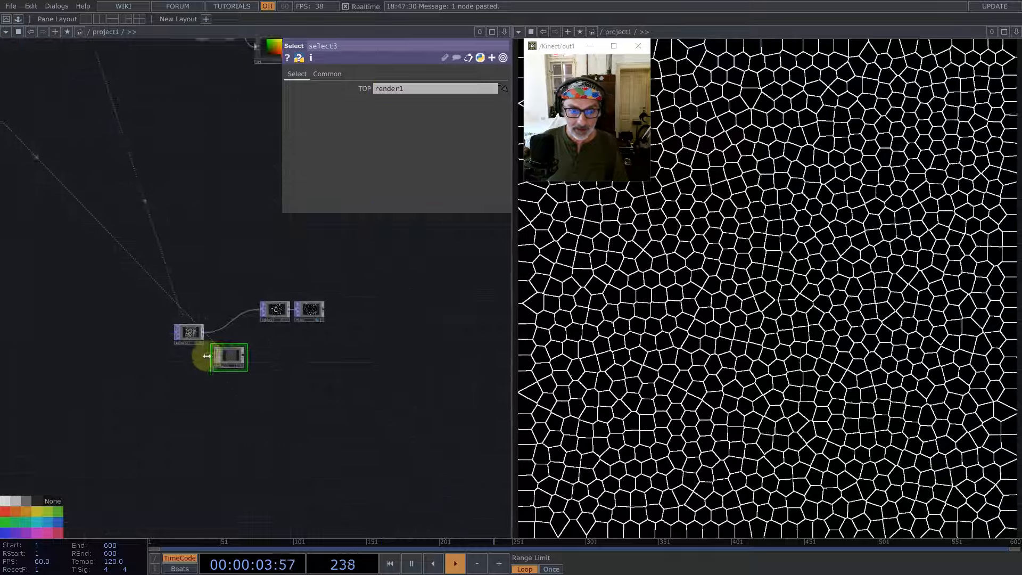
Step: Append a Reorder TOP to select3
scroll(213, 366, "up", 5)
middle_click(338, 321)
type("re")
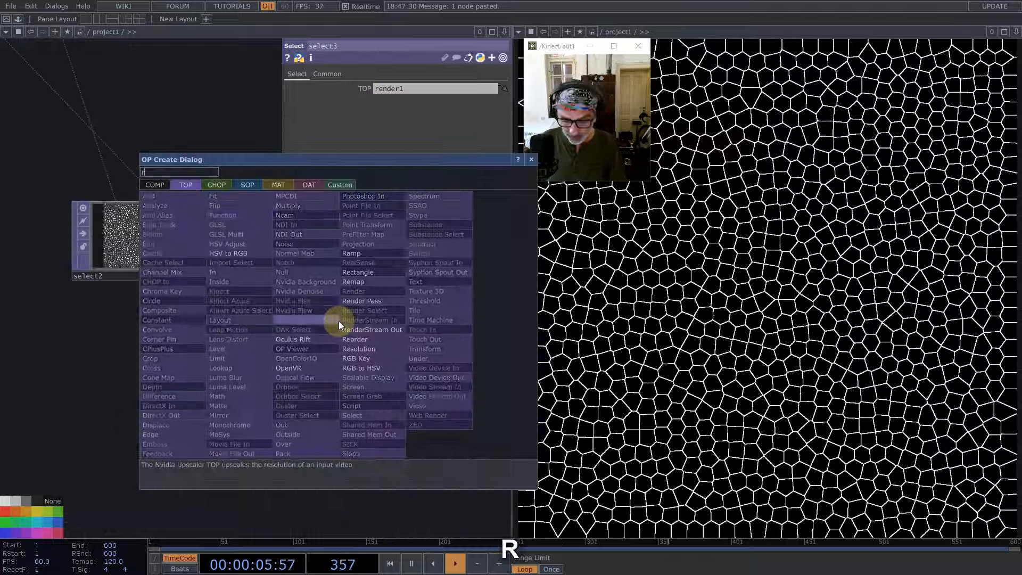
left_click(364, 340)
left_click(423, 338)
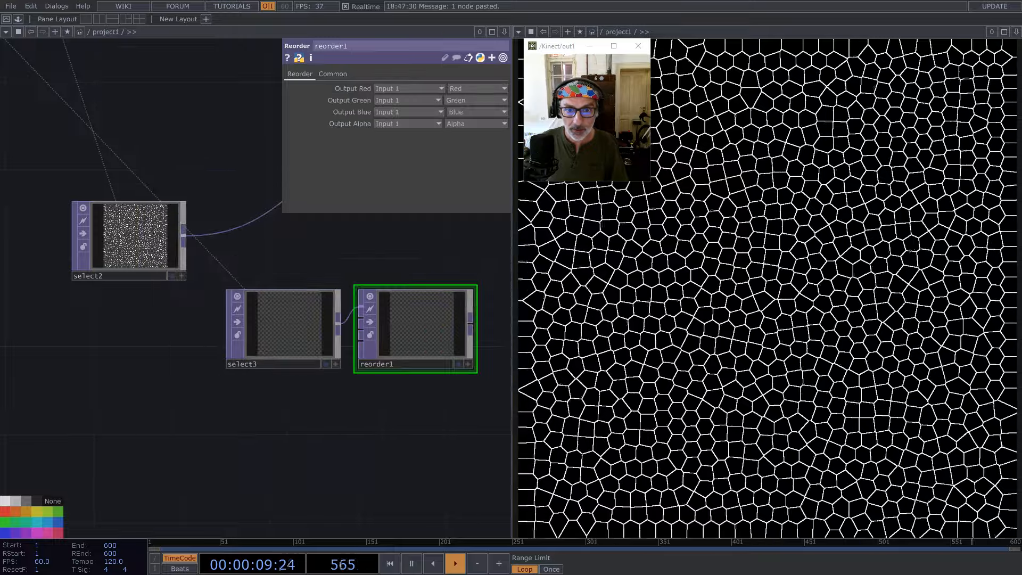
Step: Set reorder1's pixel format to 32-bit float (Mono+Alpha)
left_click(462, 99)
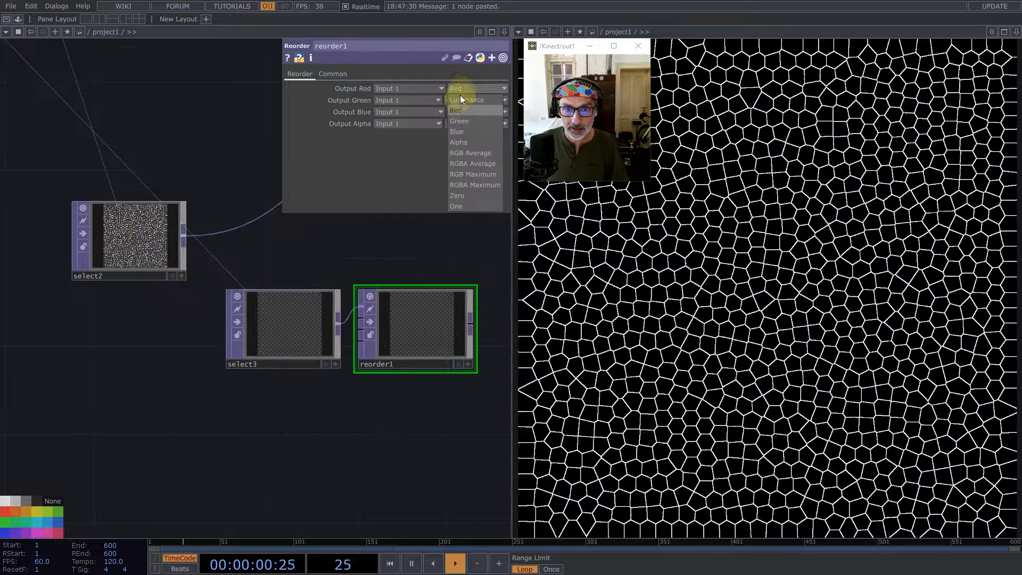
left_click(334, 74)
left_click(462, 205)
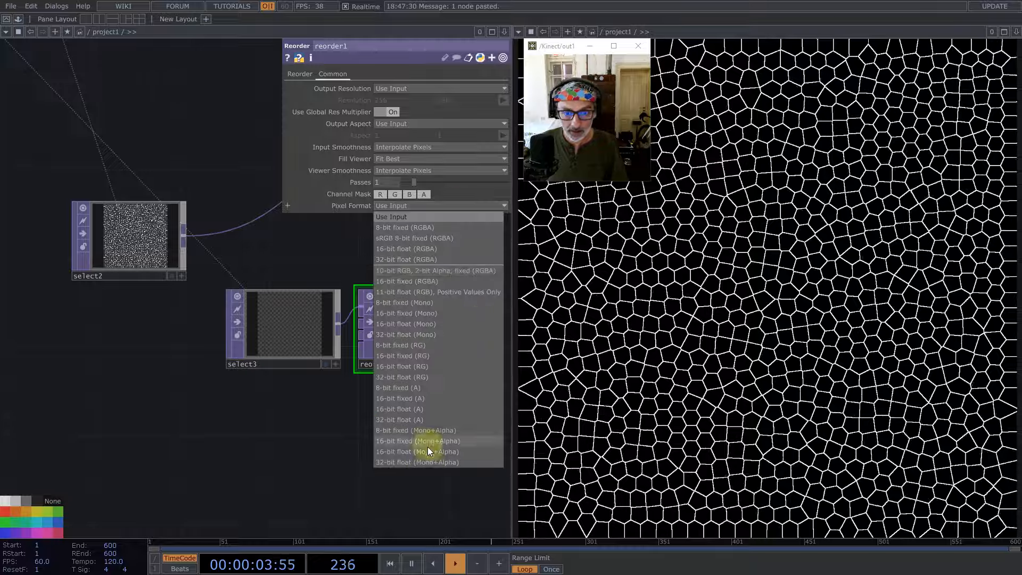
left_click(433, 462)
Step: Move select3 and reorder1 lower, and append an Over TOP to reorder1's output
left_click_drag(455, 364, 455, 366)
left_click_drag(430, 332, 187, 441)
left_click(283, 418)
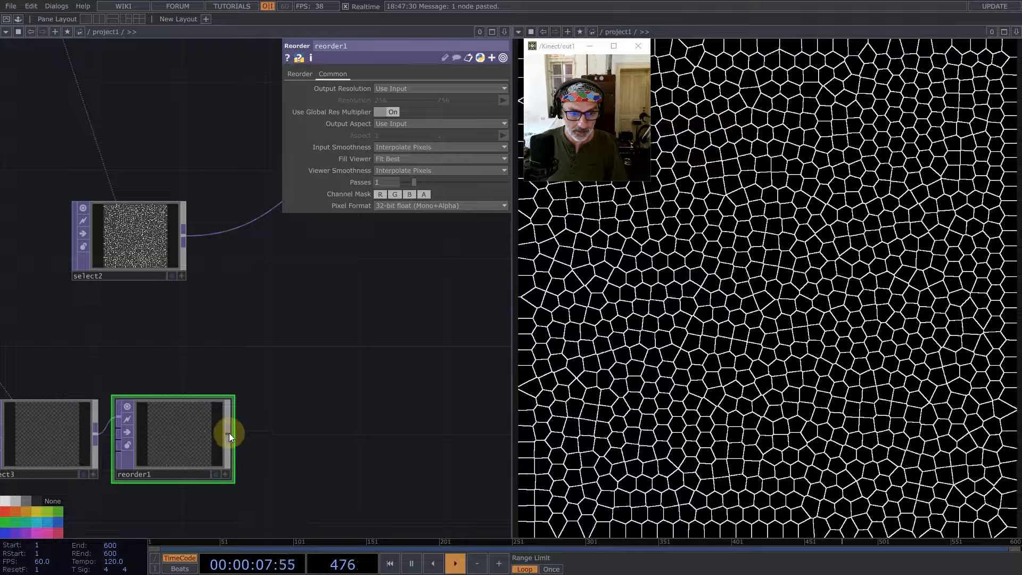
middle_click(230, 433)
type("over")
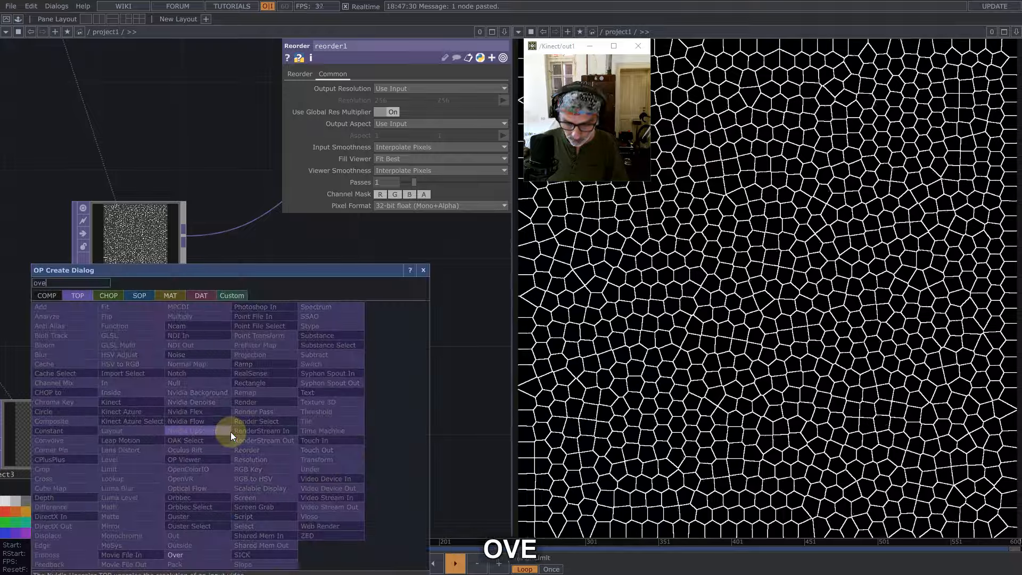
left_click(184, 554)
left_click(363, 279)
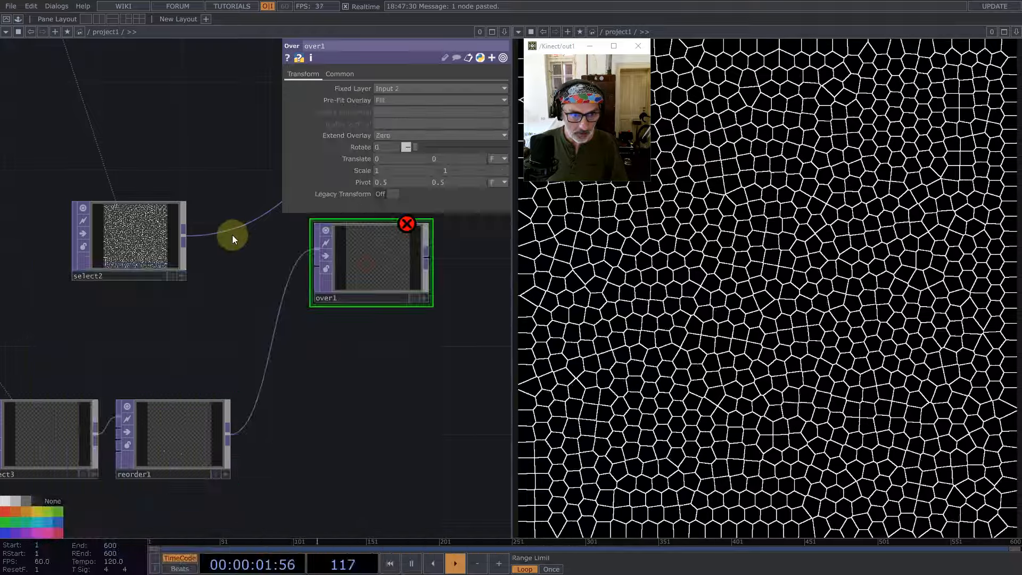
Step: Layer reorder1's points over select2 through over1 and route the composite to the displayed output
left_click_drag(185, 235, 318, 265)
left_click_drag(250, 435, 132, 517)
left_click_drag(310, 335, 278, 244)
scroll(298, 362, "down", 3)
right_click_drag(424, 336, 324, 274)
left_click_drag(314, 299, 483, 288)
left_click_drag(383, 417, 458, 350)
Step: Enlarge the rendered points by raising pointsprite1's Constant Point Scale
left_click_drag(169, 190, 453, 391)
scroll(431, 369, "down", 4)
left_click(138, 137)
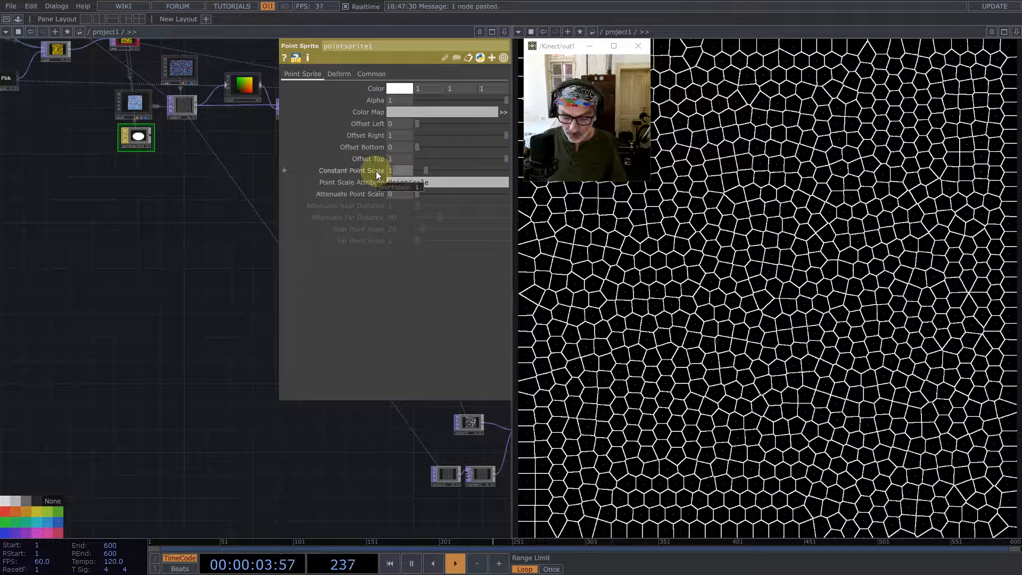
type("3")
key("Return")
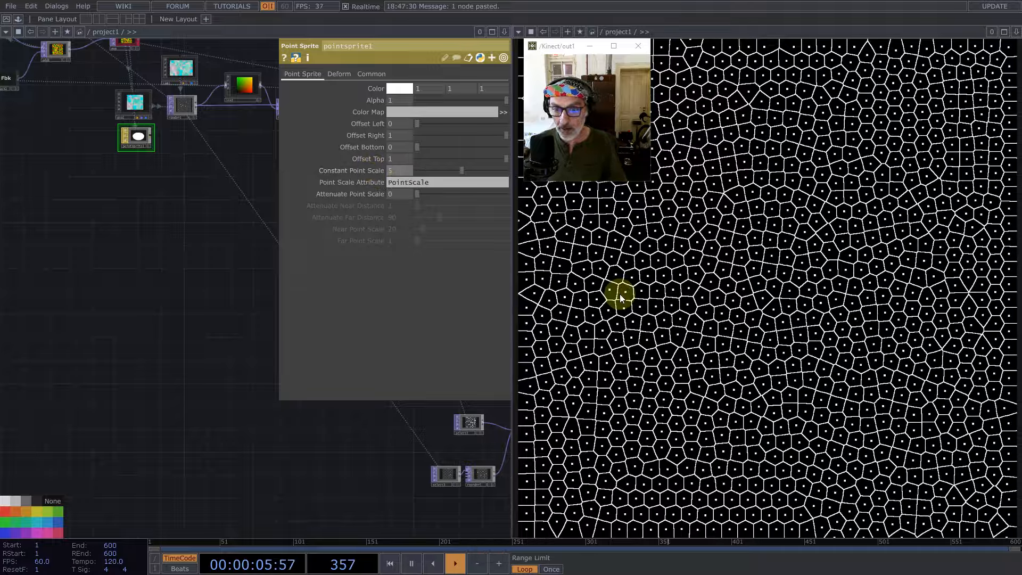
Step: Undo the last Constant Point Scale change on pointsprite1
scroll(216, 77, "up", 4)
left_click_drag(107, 299, 13, 370)
scroll(131, 211, "up", 7)
scroll(146, 200, "up", 3)
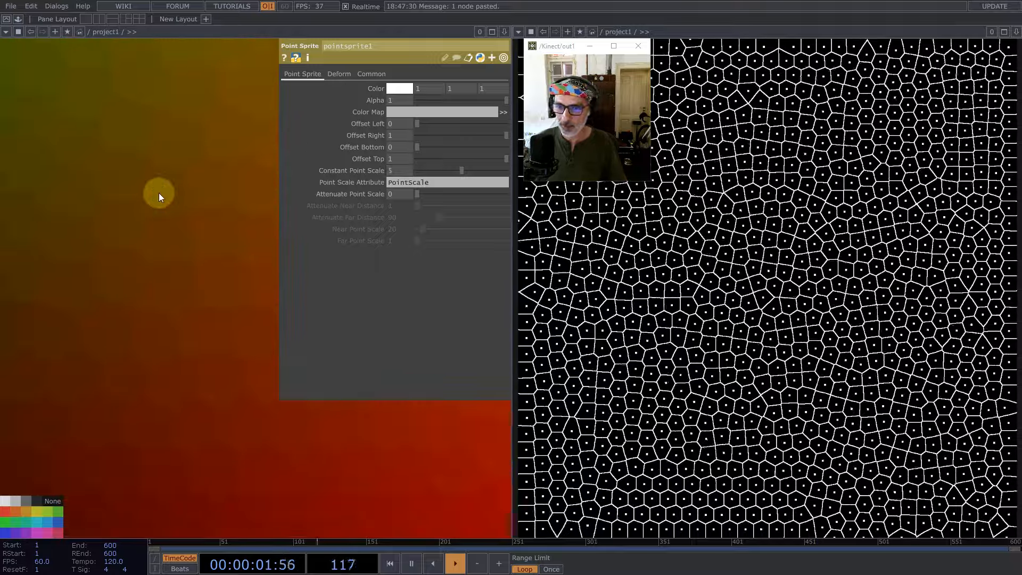
scroll(131, 241, "down", 8)
scroll(186, 267, "down", 6)
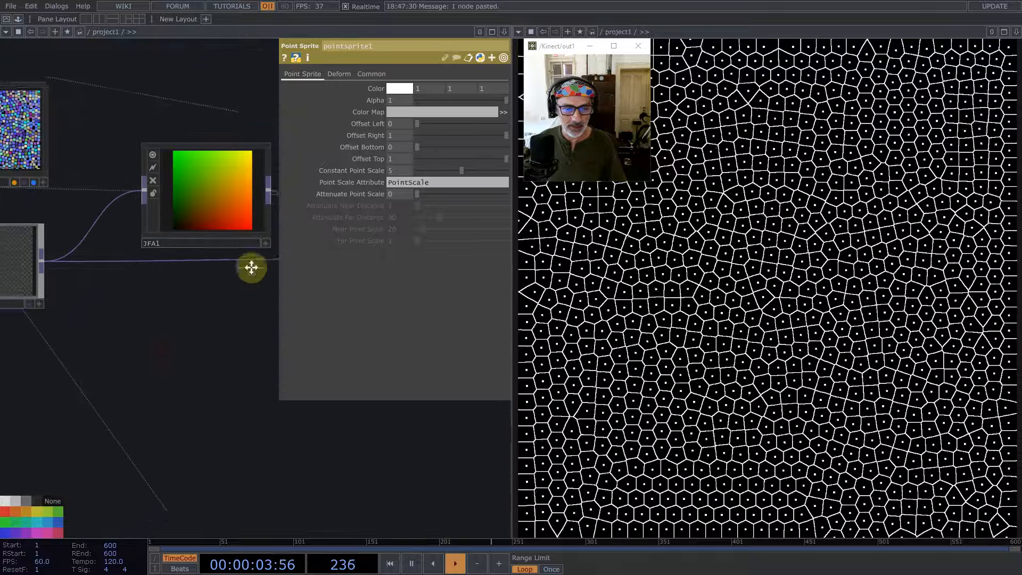
key("ctrl+z")
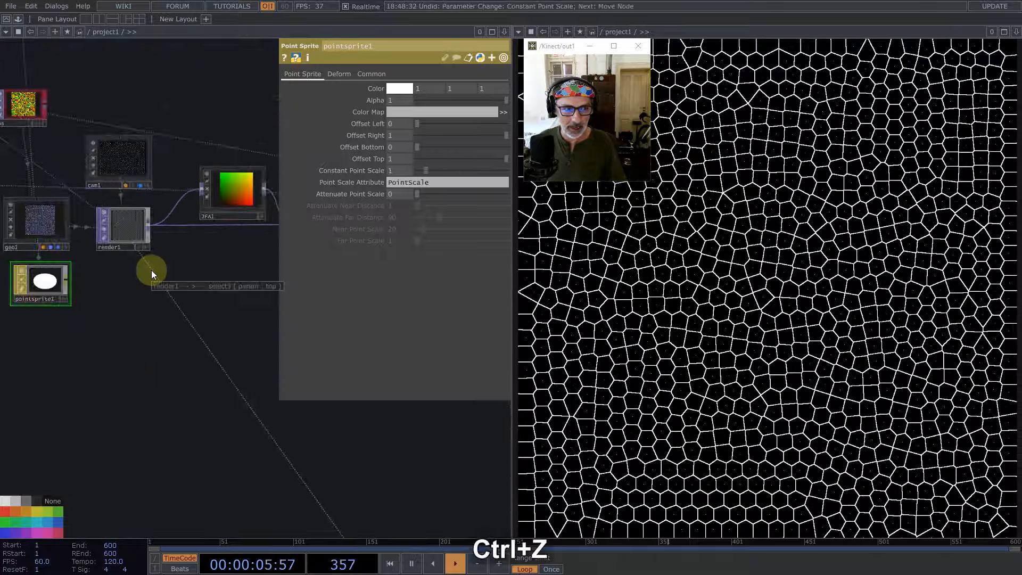
Step: Insert a Blur TOP on the connection between reorder1 and over1
left_click_drag(258, 464, 146, 344)
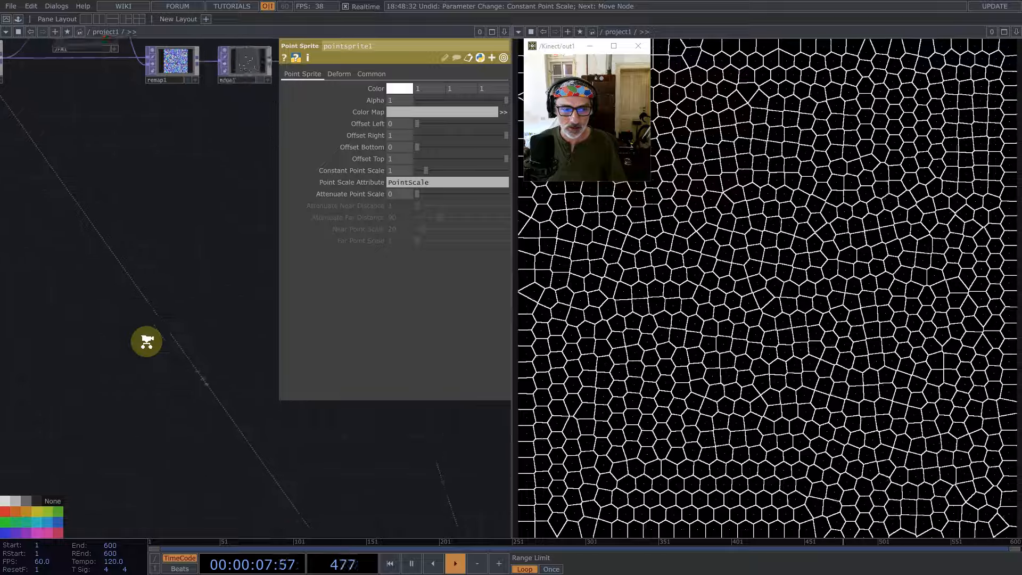
scroll(146, 345, "down", 6)
scroll(313, 487, "up", 8)
right_click_drag(273, 497, 4, 376)
left_click_drag(53, 344, 394, 301)
left_click_drag(328, 412, 32, 412)
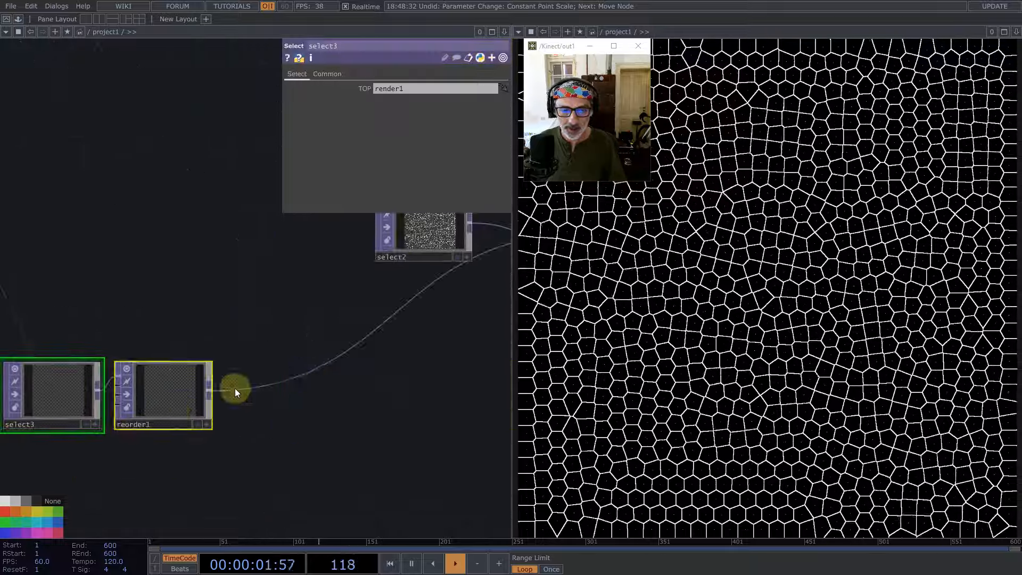
right_click(307, 371)
left_click(314, 367)
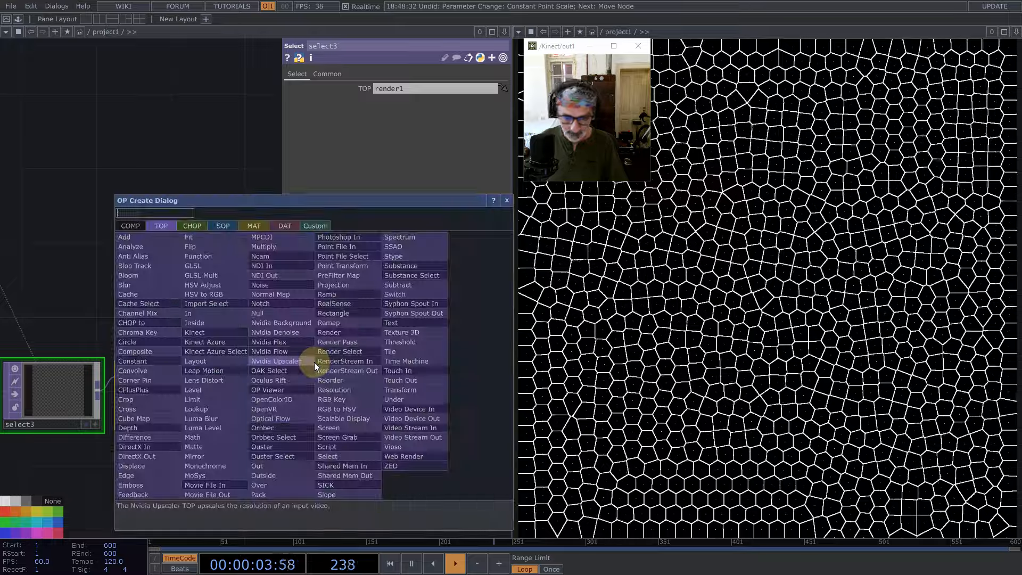
type("bu")
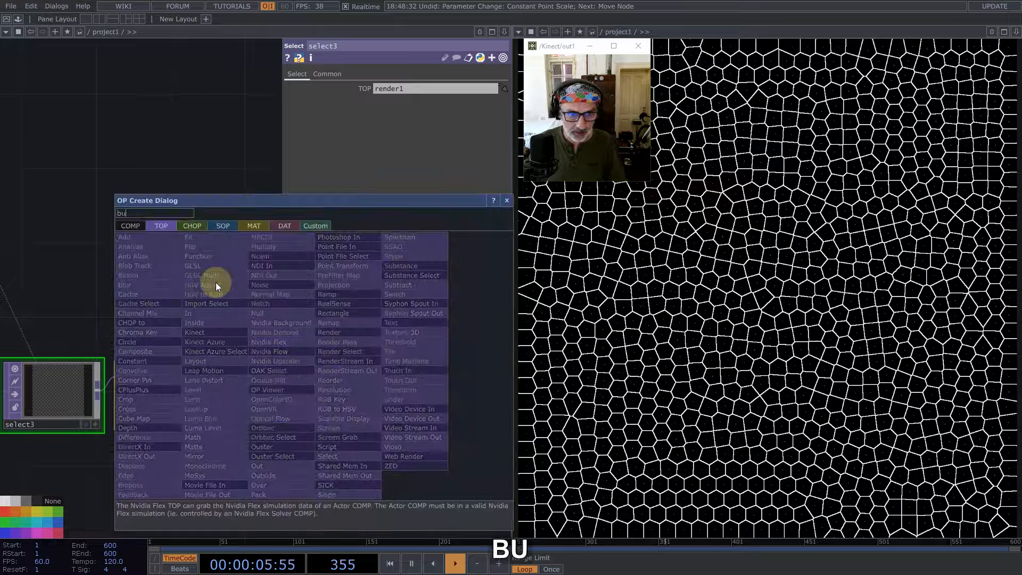
key("BackSpace")
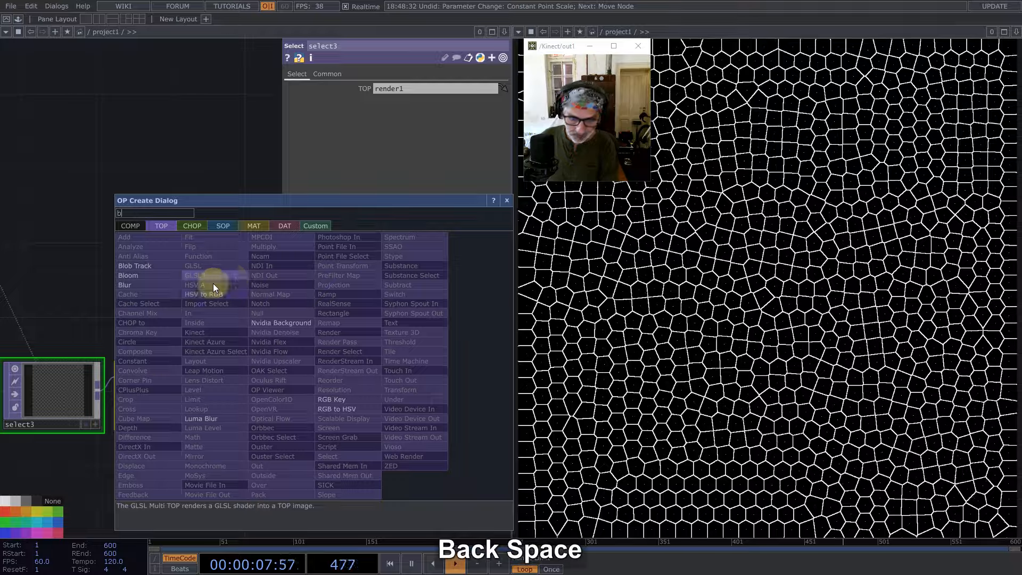
left_click(125, 285)
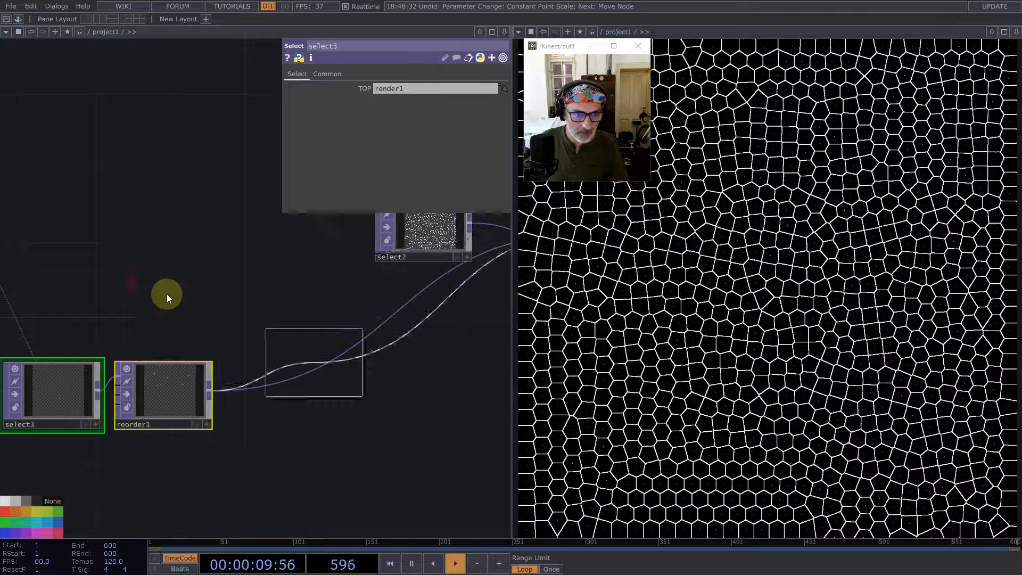
left_click(297, 394)
Step: Insert a Math TOP on blur1's output connection and set its Integer option to Ceiling
right_click(379, 379)
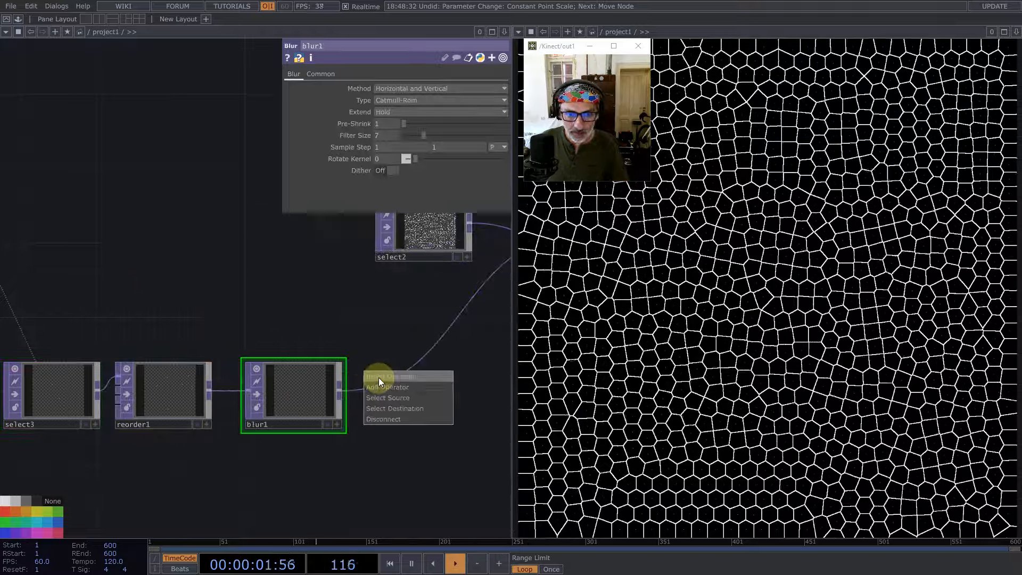
left_click(379, 378)
type("math")
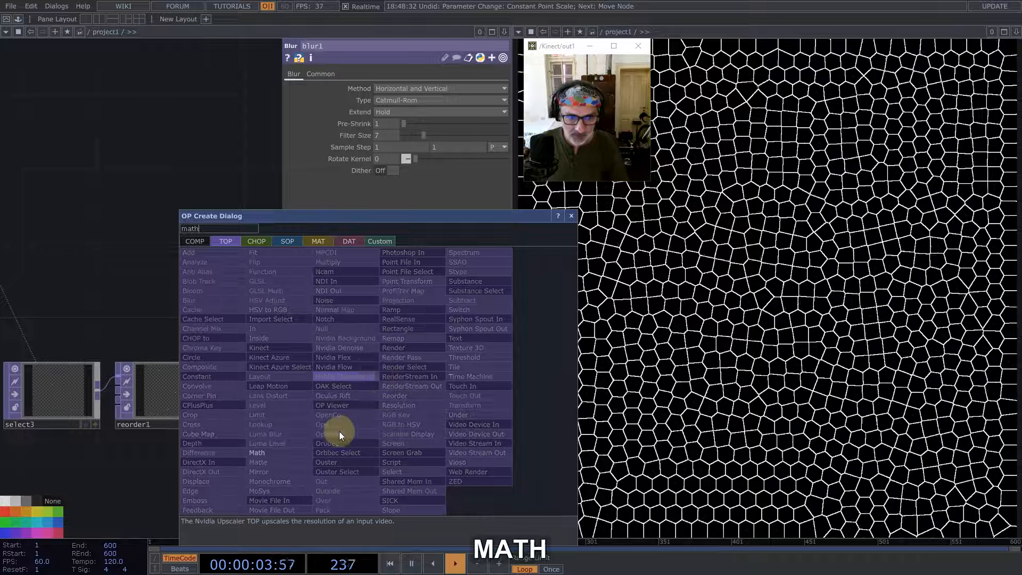
left_click(268, 451)
left_click(407, 395)
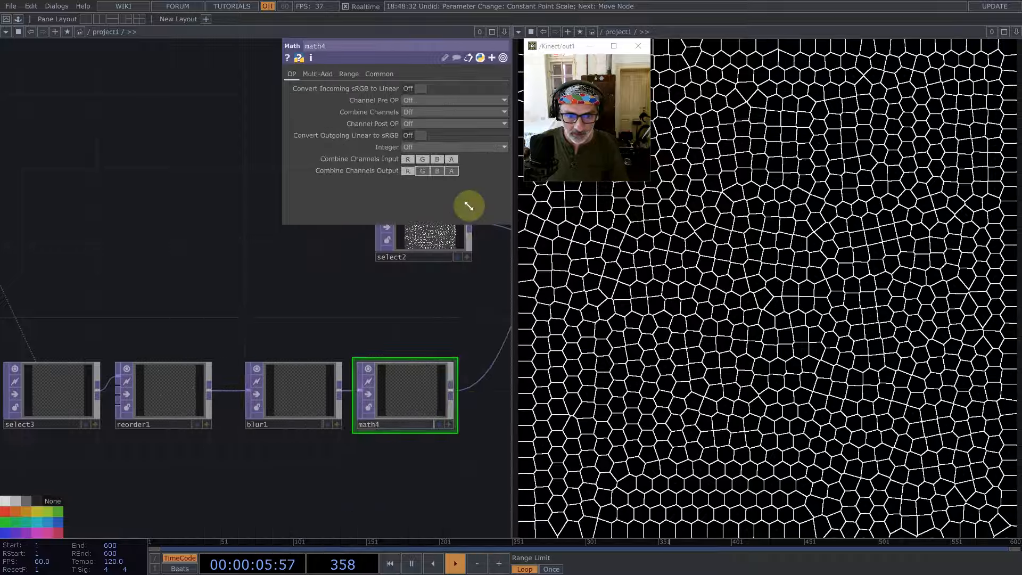
left_click(423, 147)
left_click(418, 169)
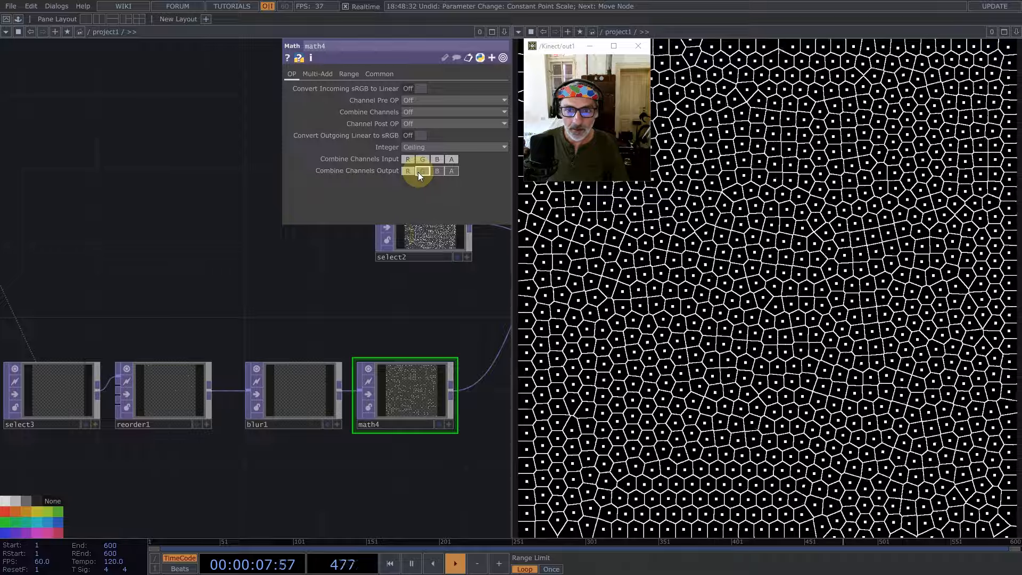
Step: Lower blur1's Filter Size to 4 and switch off the Realtime playback option
left_click(314, 372)
left_click_drag(421, 137, 414, 137)
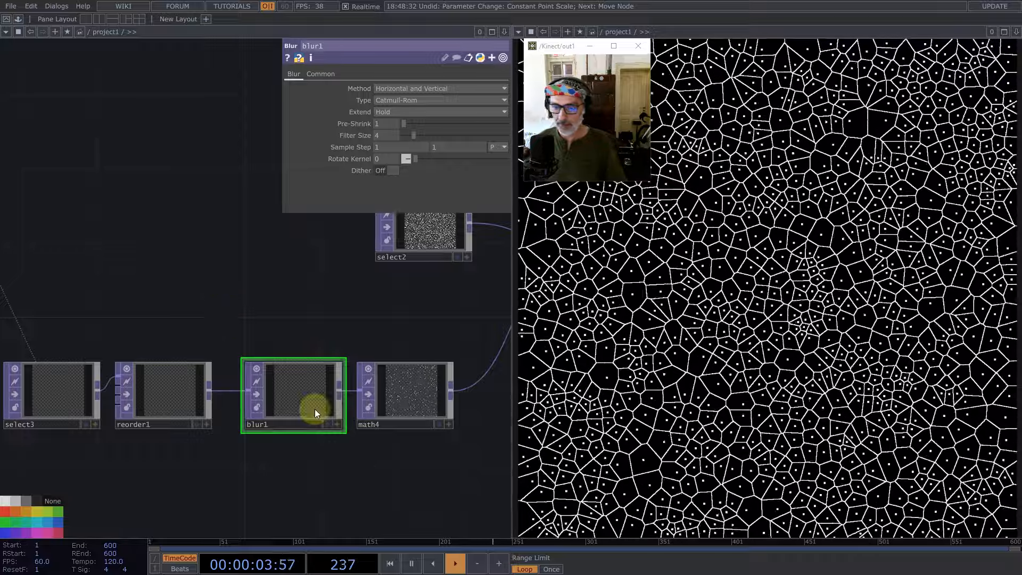
scroll(303, 357, "down", 1)
scroll(303, 356, "down", 6)
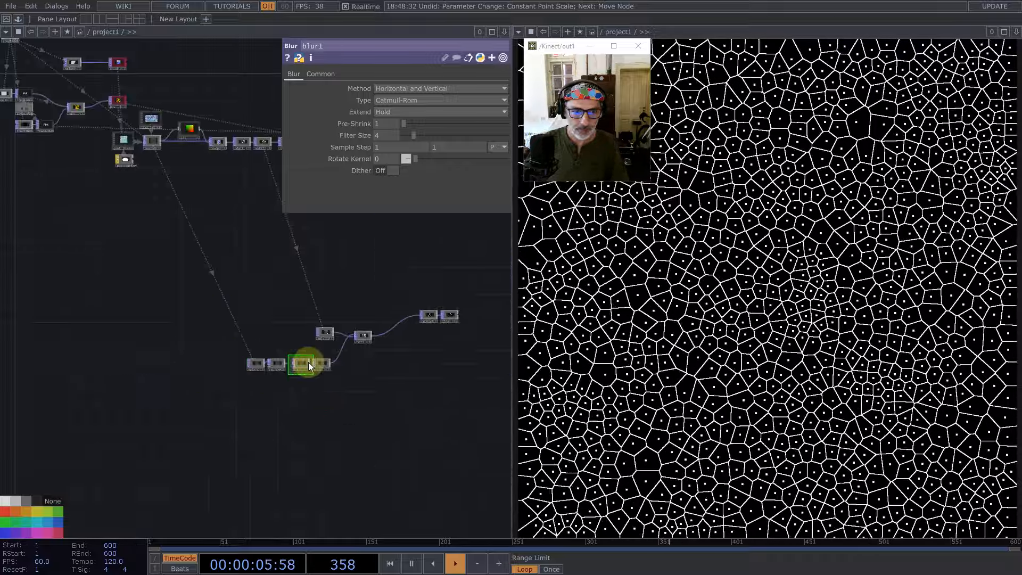
left_click_drag(246, 246, 267, 346)
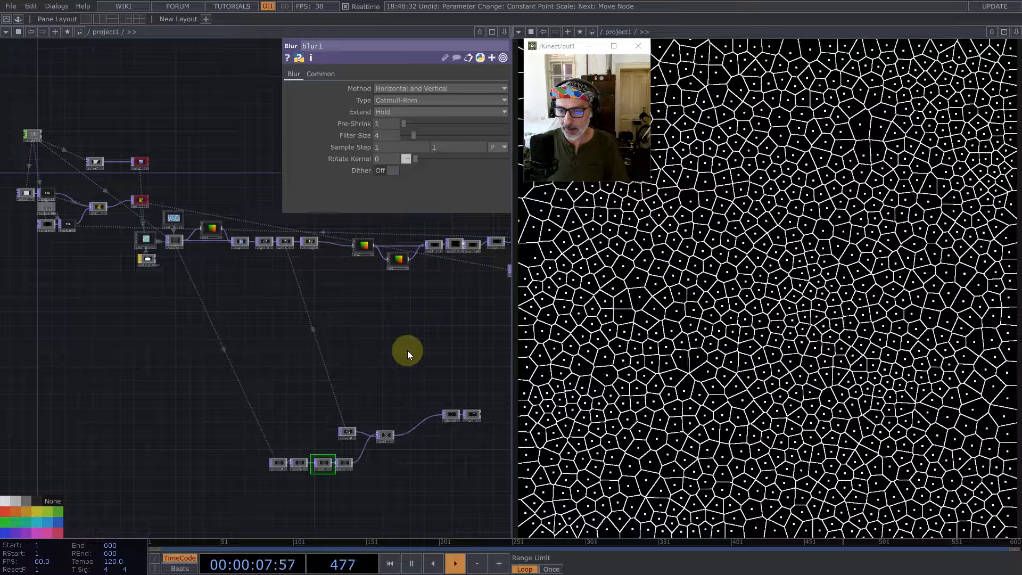
left_click(345, 6)
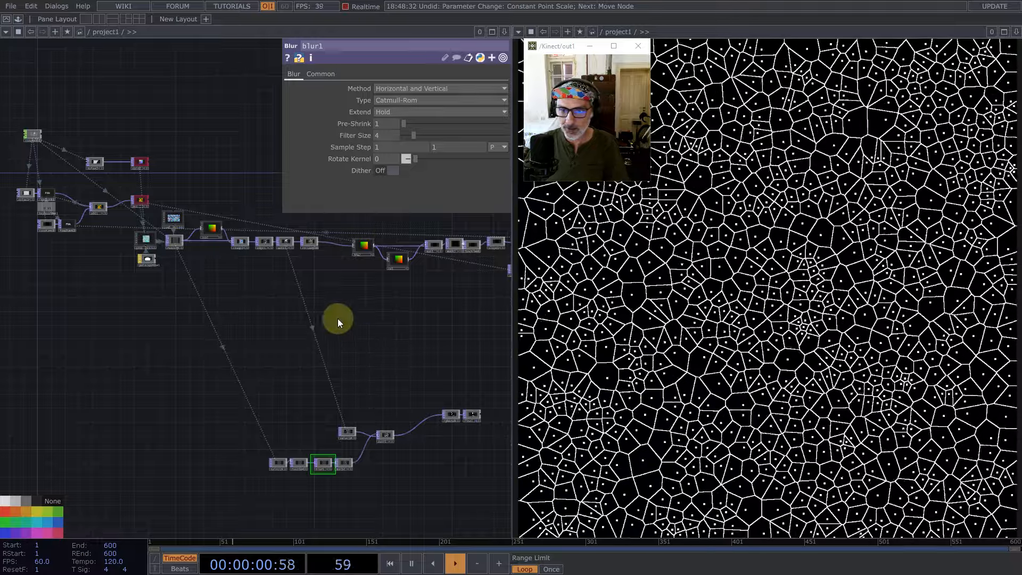
Step: Test slope1's Strength at 8 with a restarted relaxation, and set it to 12
left_click_drag(315, 251, 204, 284)
scroll(365, 276, "up", 5)
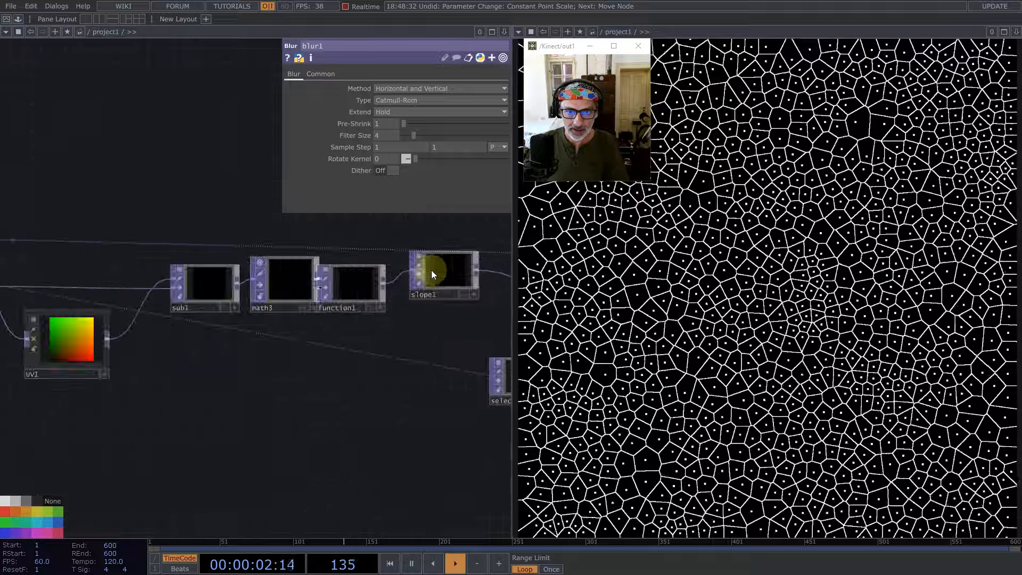
left_click(437, 269)
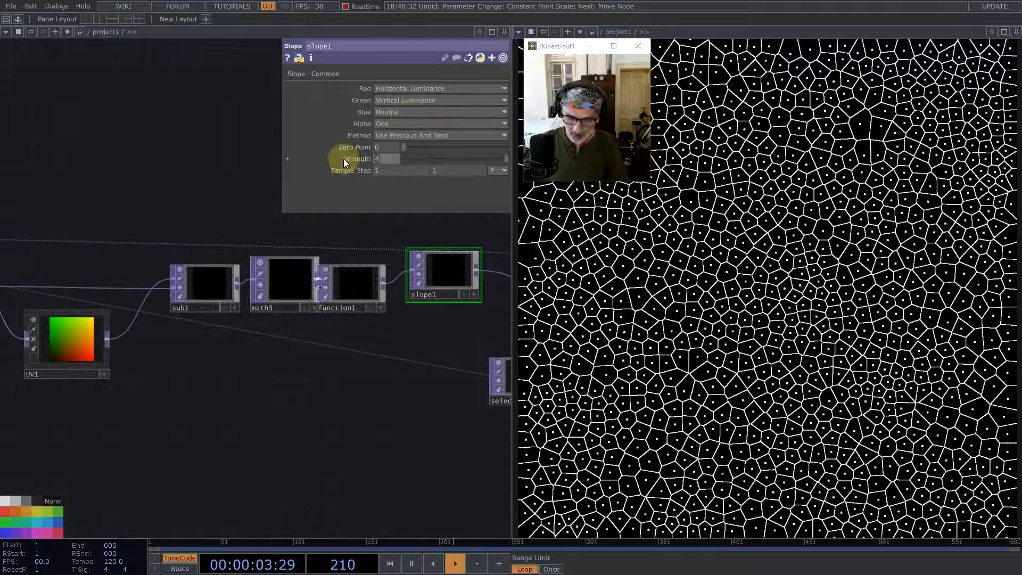
type("8")
key("Return")
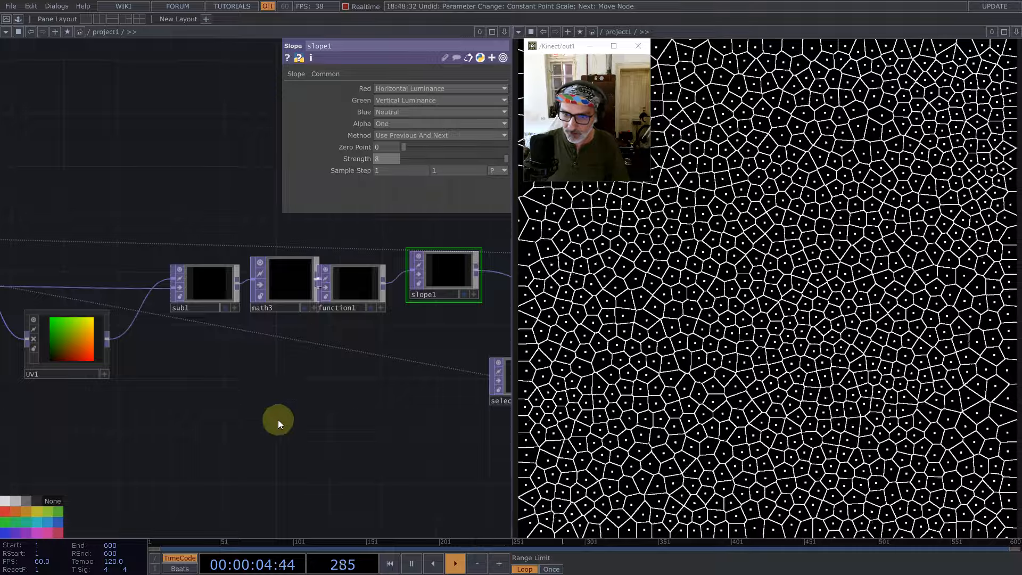
key("1")
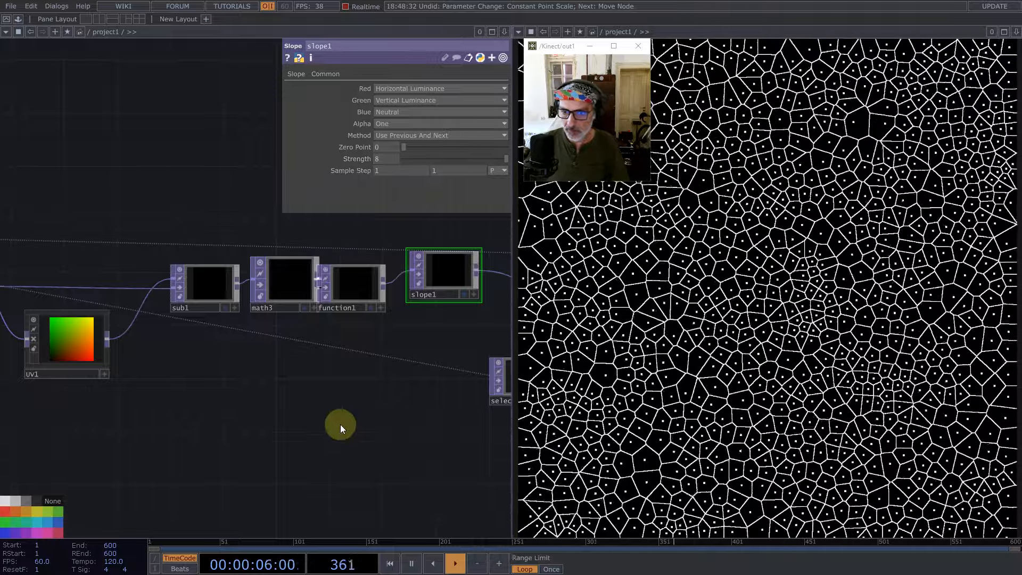
left_click(378, 158)
type("12")
key("Return")
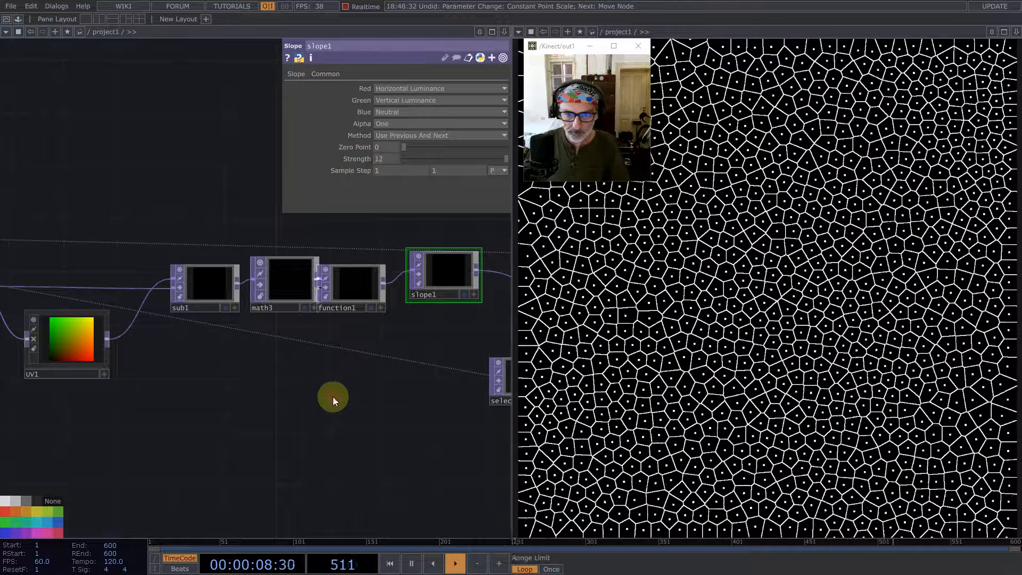
Step: Switch noise2's node viewer from the point display to the flat image display
scroll(334, 396, "down", 5)
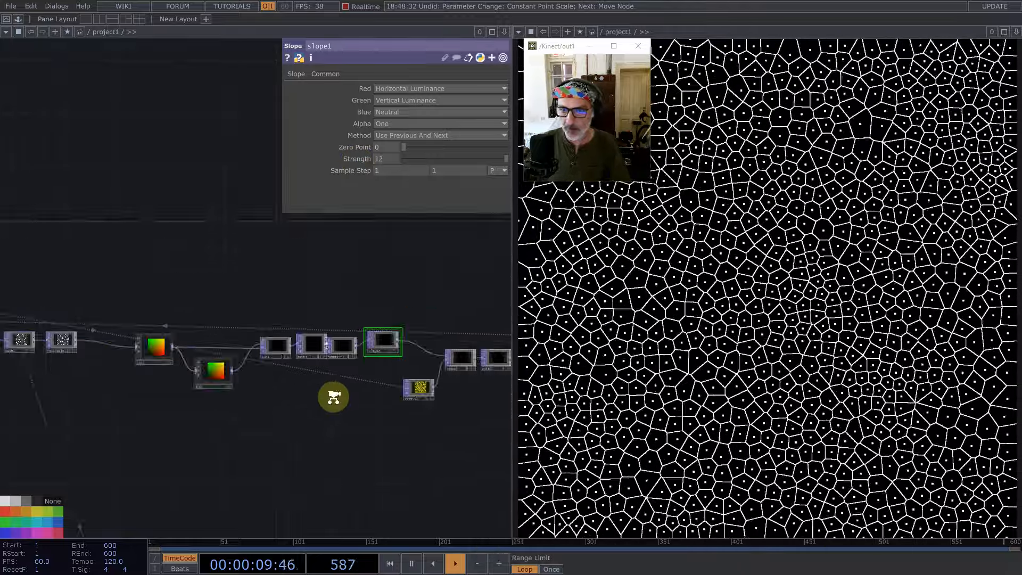
left_click_drag(339, 281, 395, 250)
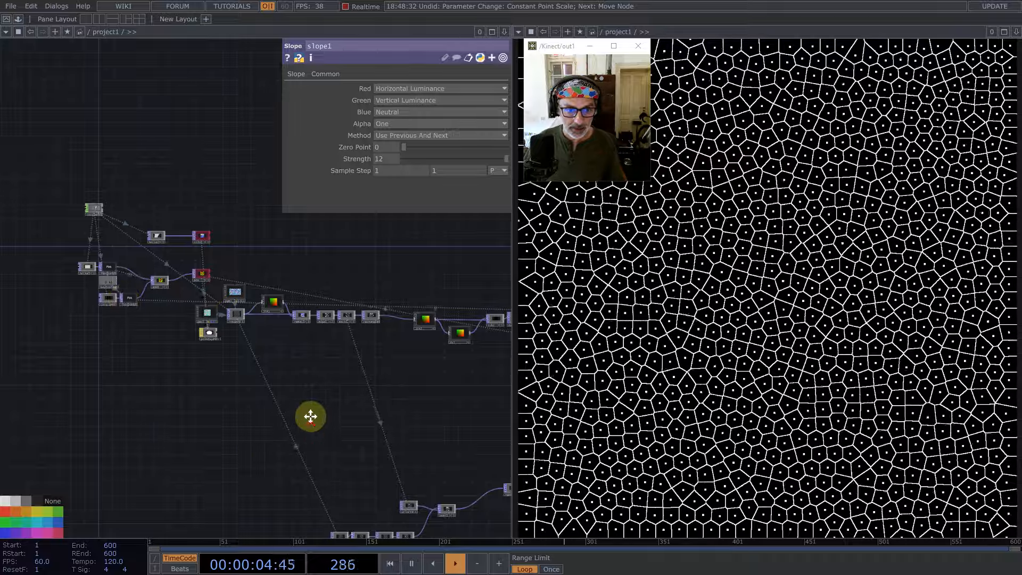
left_click_drag(312, 417, 304, 390)
scroll(158, 218, "up", 5)
scroll(161, 220, "up", 1)
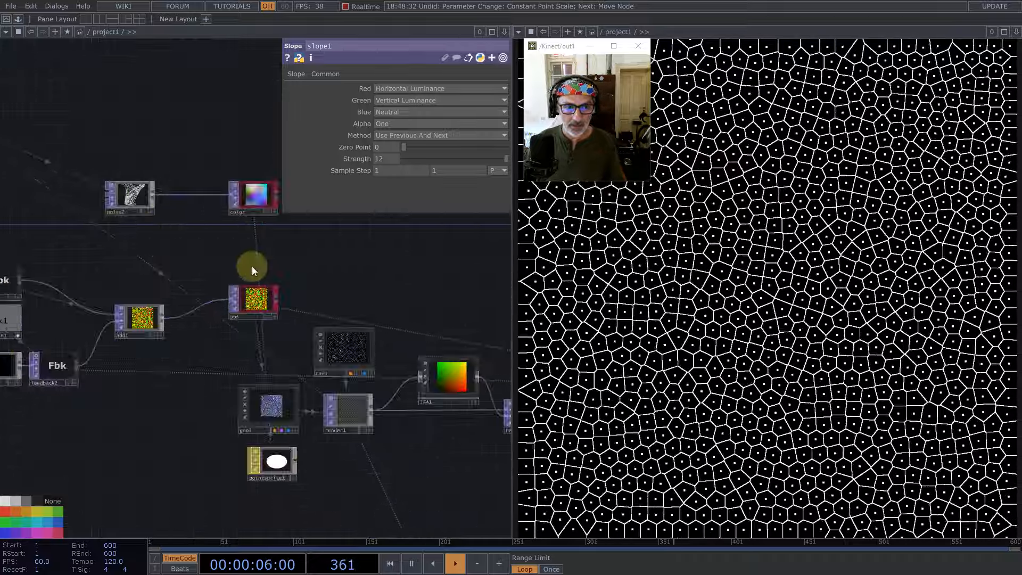
left_click_drag(323, 265, 331, 271)
scroll(117, 194, "up", 4)
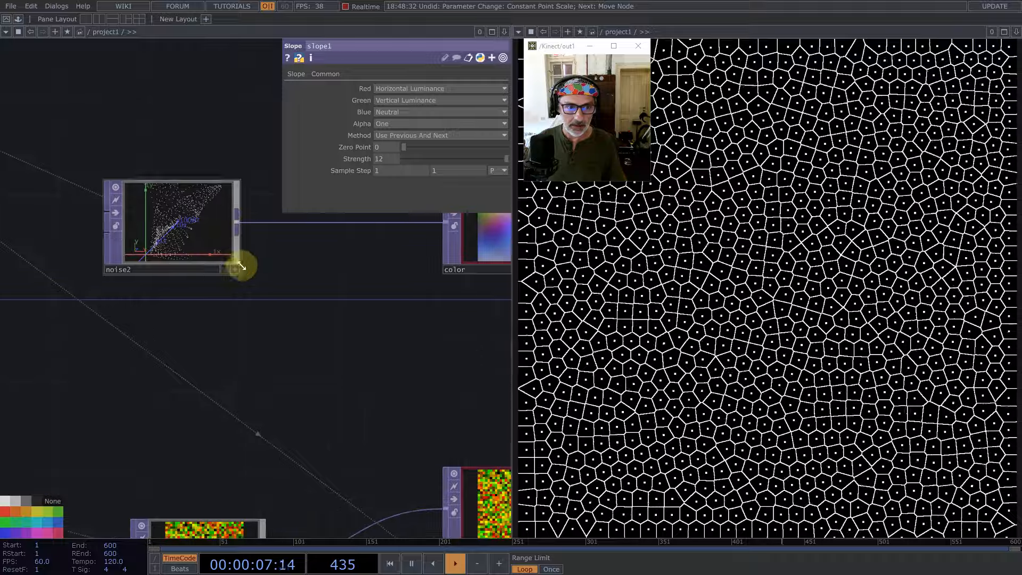
right_click(193, 226)
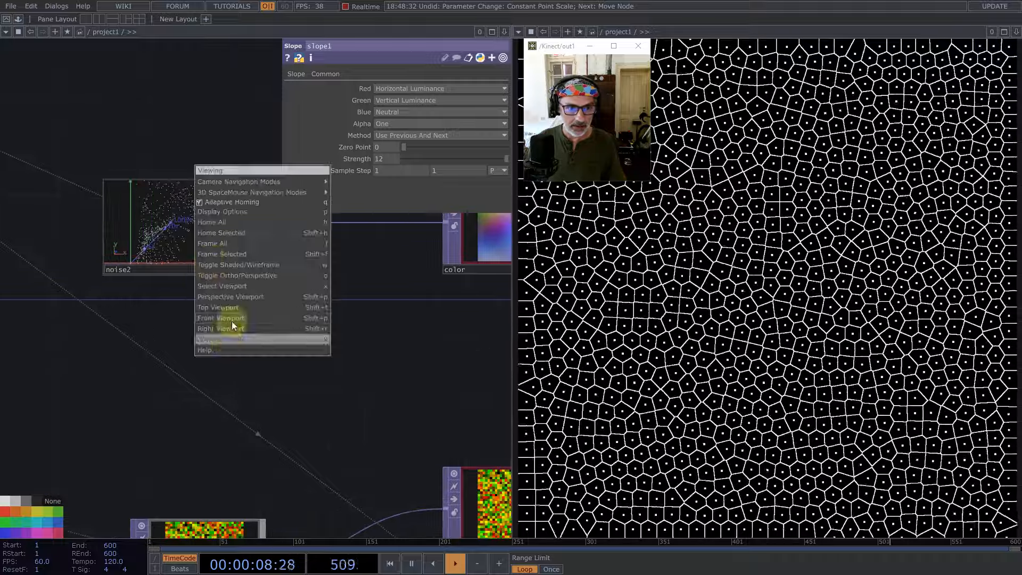
left_click(227, 339)
scroll(156, 242, "down", 2)
scroll(156, 242, "down", 4)
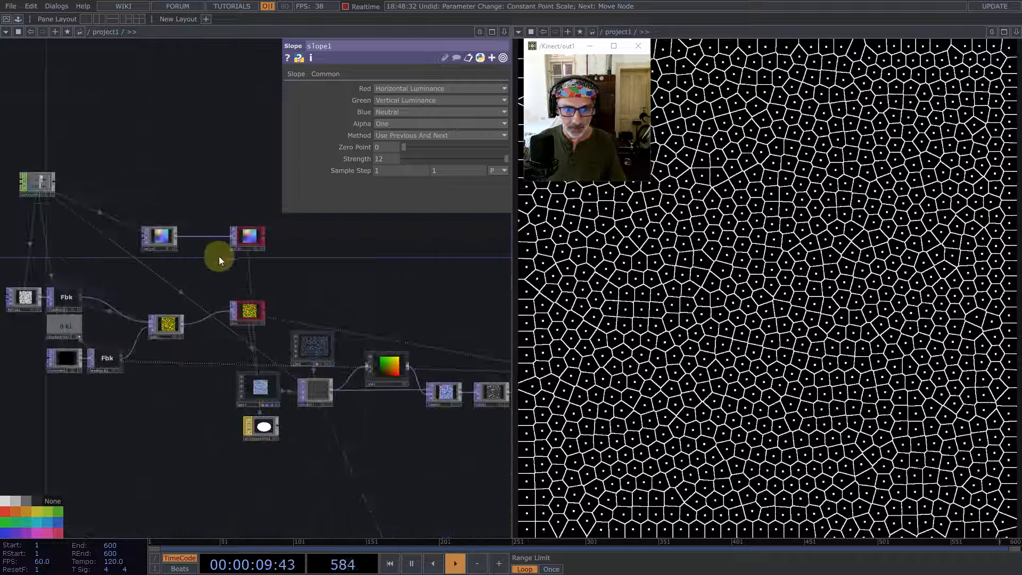
Step: Open the color node's viewer in an enlarged floating window and compare its image with remap1's cell colours
scroll(299, 357, "up", 4)
left_click_drag(470, 328, 30, 200)
scroll(372, 372, "up", 2)
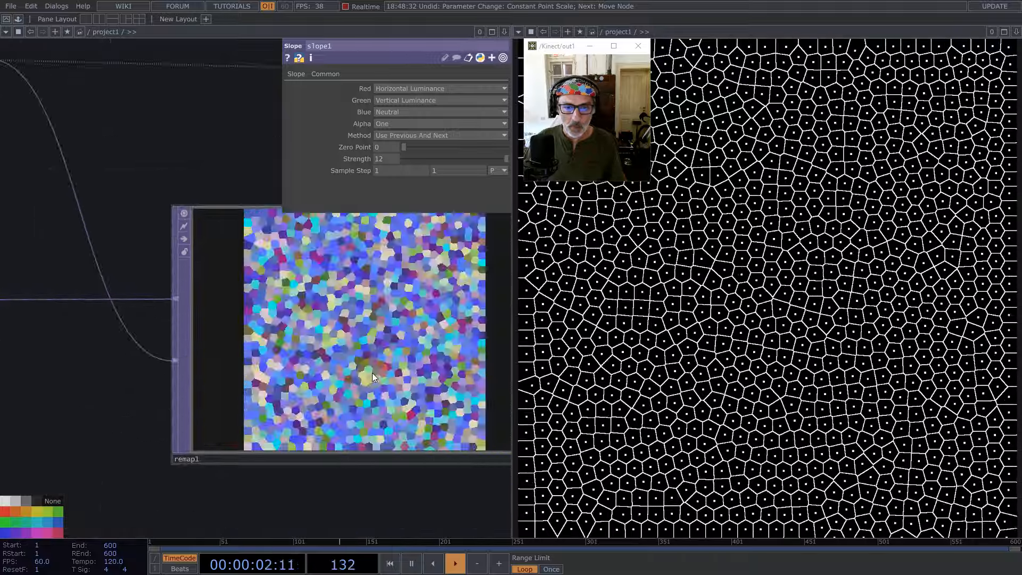
scroll(371, 360, "down", 5)
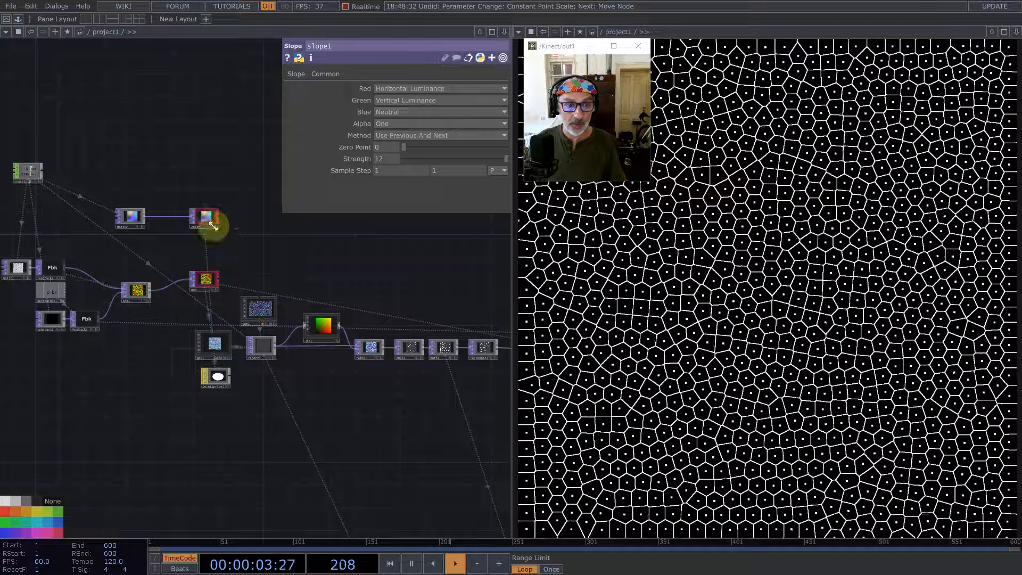
right_click(210, 216)
left_click(225, 212)
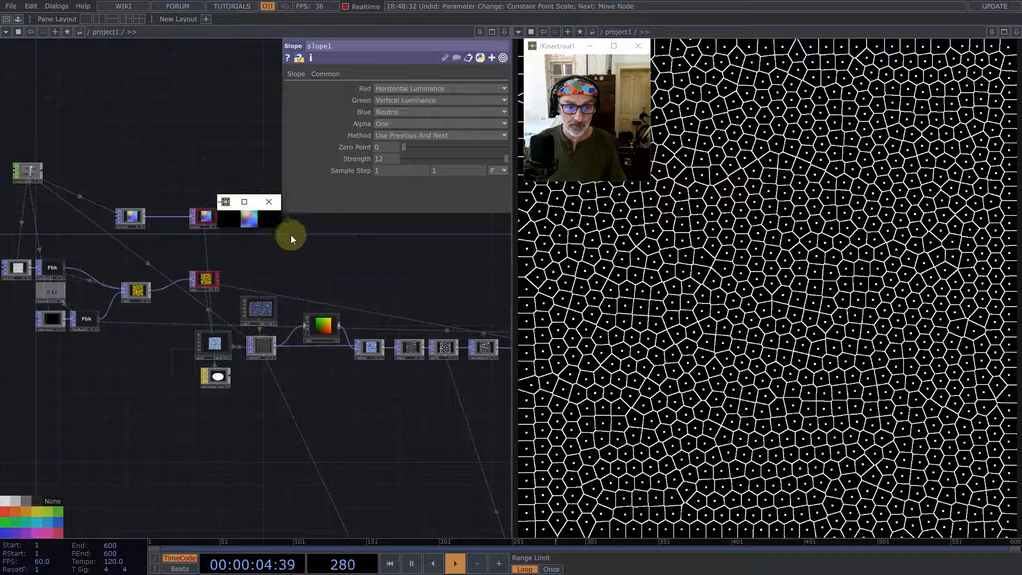
left_click_drag(280, 227, 346, 339)
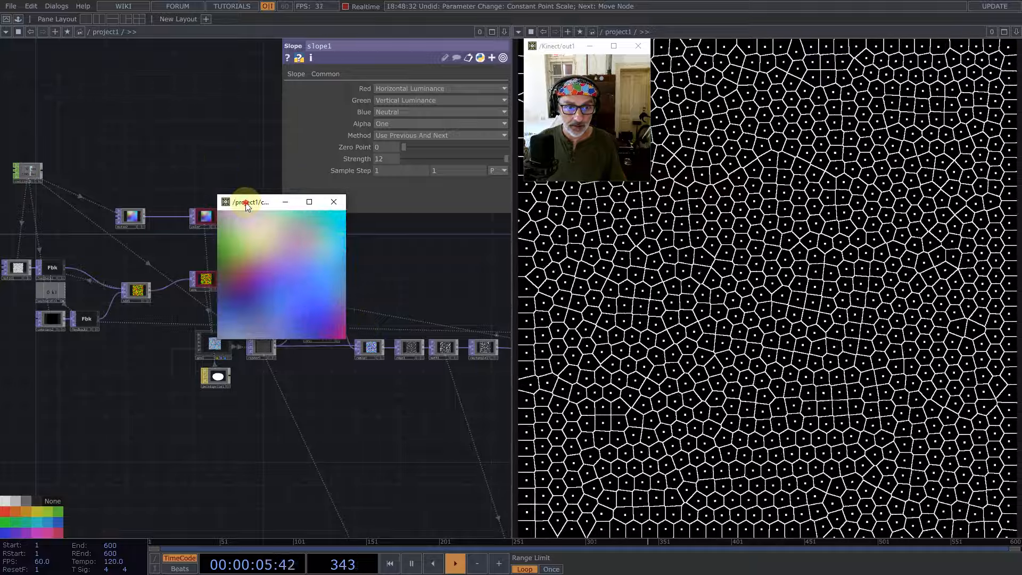
left_click_drag(242, 202, 411, 90)
scroll(392, 358, "up", 4)
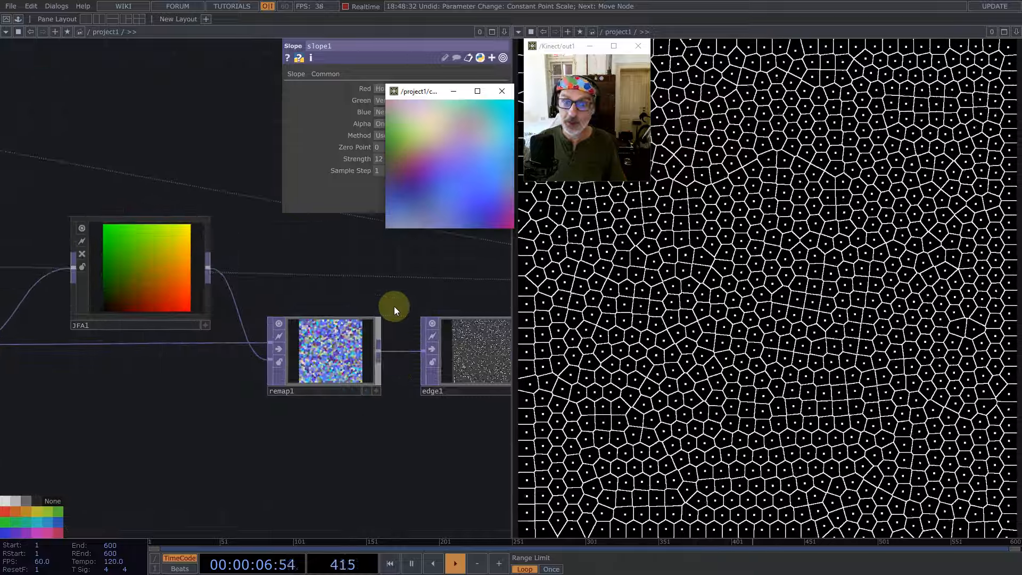
scroll(368, 350, "up", 5)
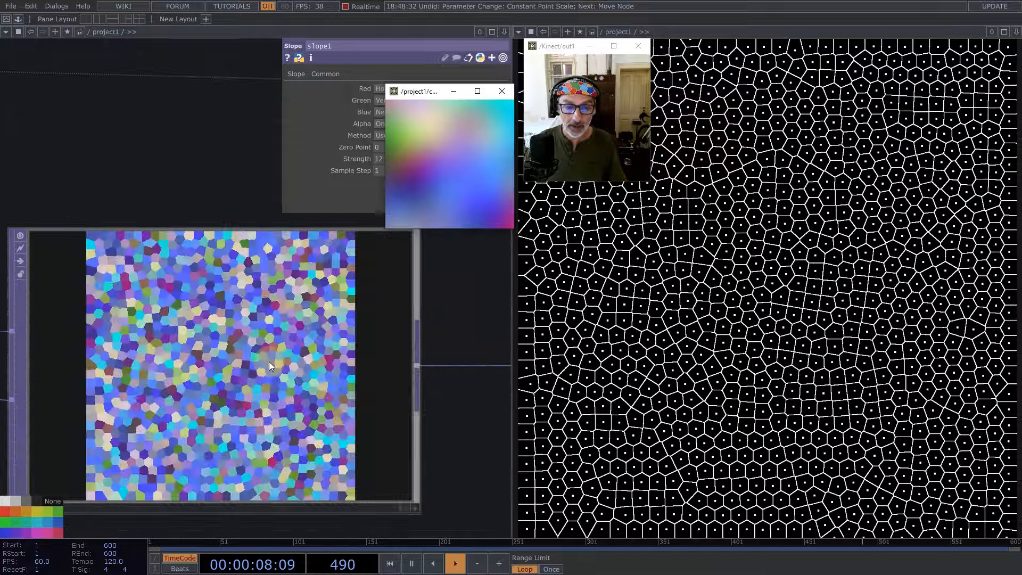
scroll(294, 400, "down", 6)
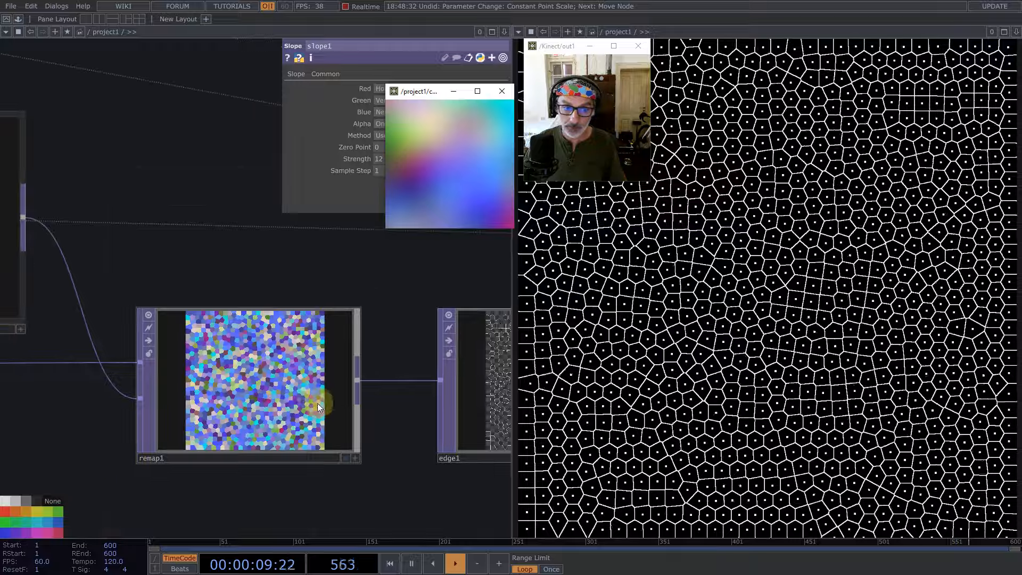
Step: Try connecting noise1's output to noise2's input
scroll(391, 290, "down", 4)
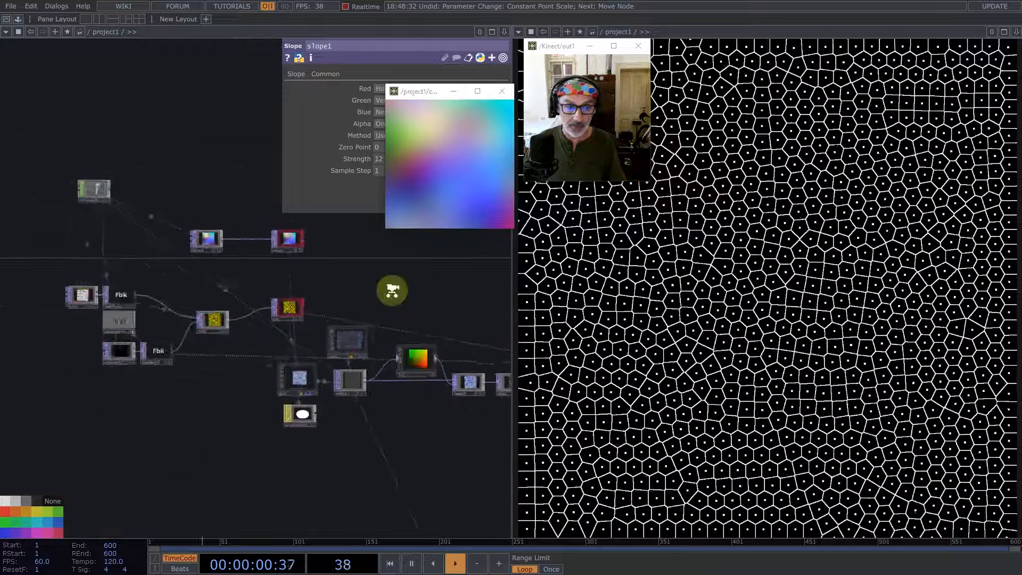
scroll(299, 268, "up", 6)
left_click_drag(233, 243, 289, 277)
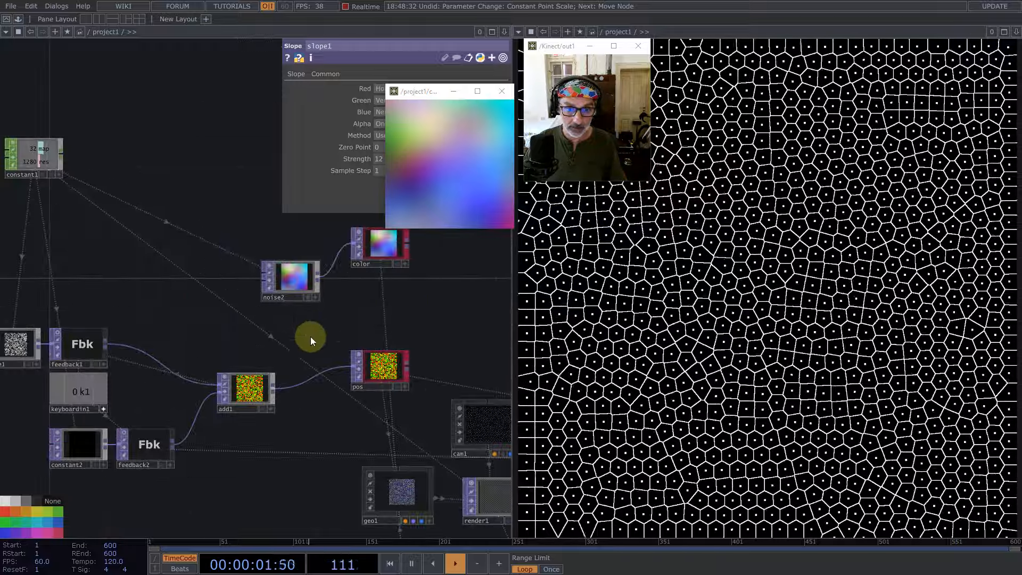
left_click_drag(311, 338, 247, 341)
left_click_drag(43, 331, 305, 302)
left_click_drag(393, 330, 169, 248)
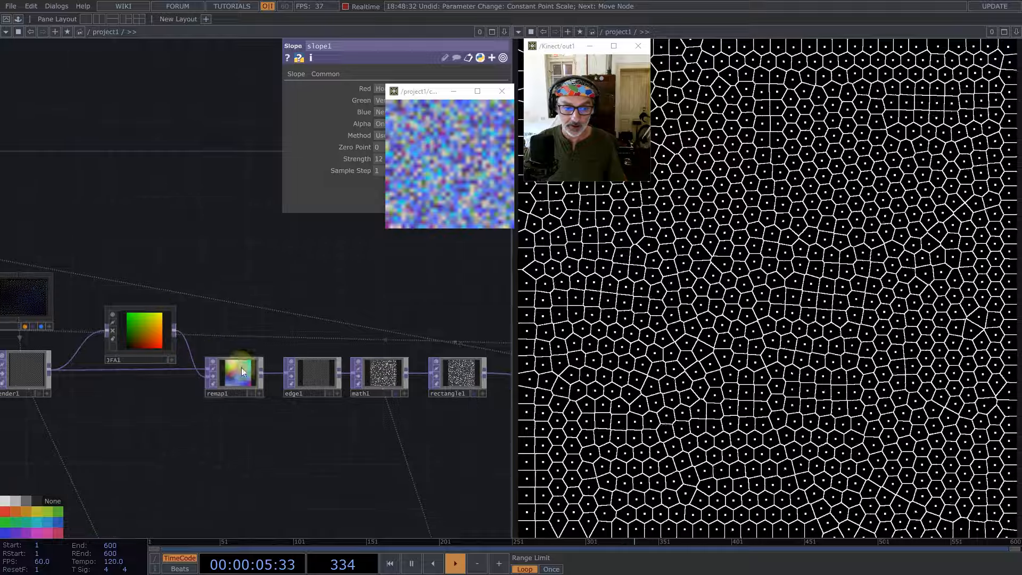
Step: Restart the relaxation and examine remap1's cell colours up close
scroll(242, 384, "up", 10)
key("1")
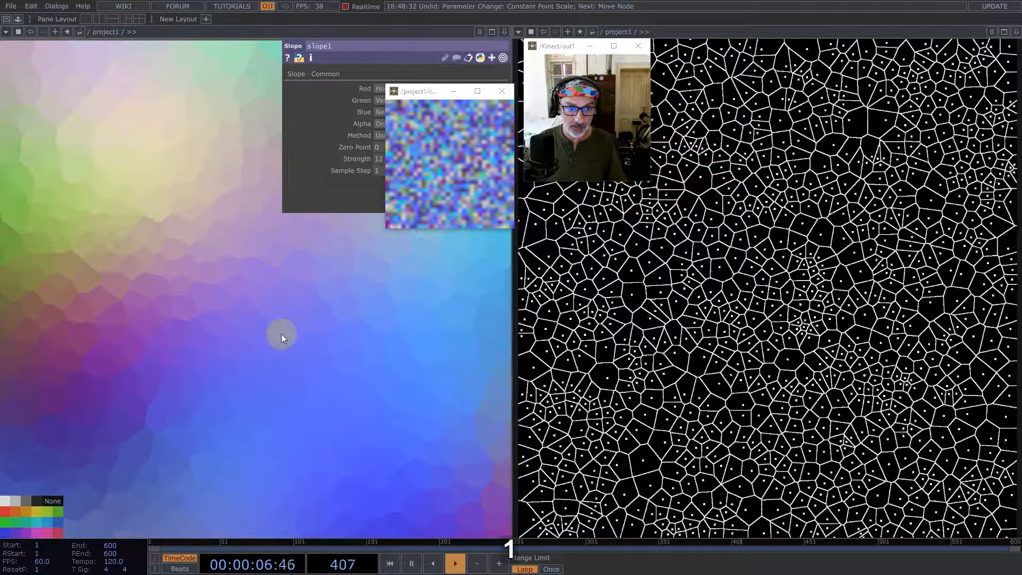
scroll(298, 282, "down", 4)
scroll(298, 282, "down", 3)
scroll(258, 292, "up", 7)
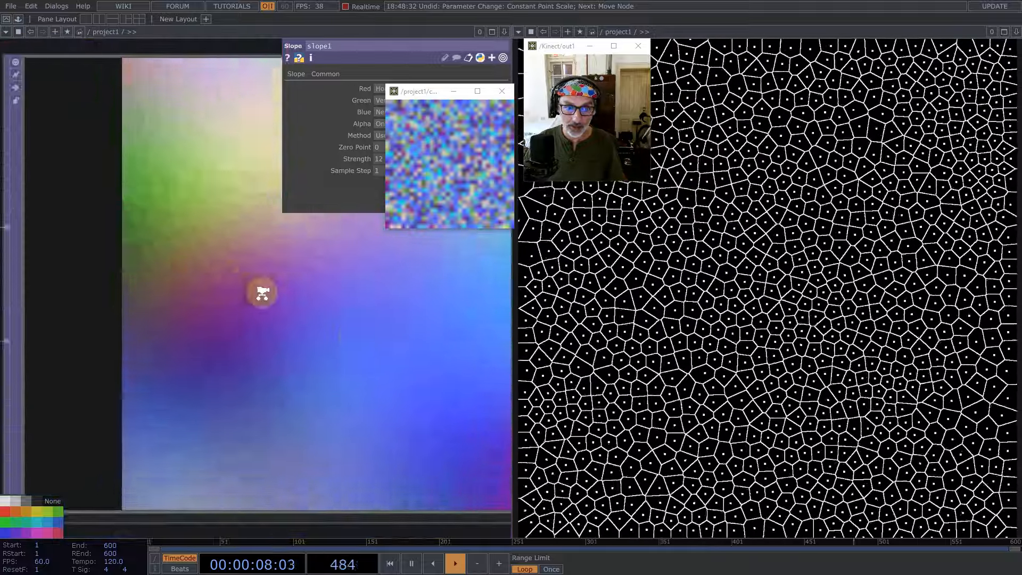
scroll(399, 359, "down", 12)
scroll(244, 254, "down", 3)
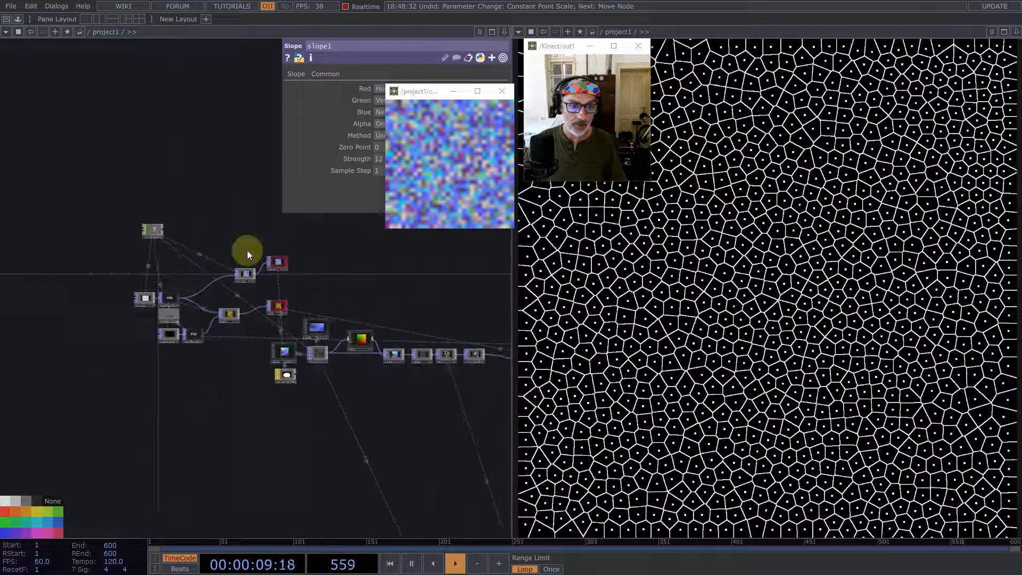
Step: Undo the connection into noise2 and move noise1 farther from feedback1 to make room between them
key("ctrl+z")
scroll(171, 297, "up", 6)
left_click_drag(96, 315, 31, 304)
left_click_drag(279, 259, 527, 291)
left_click_drag(263, 342, 144, 331)
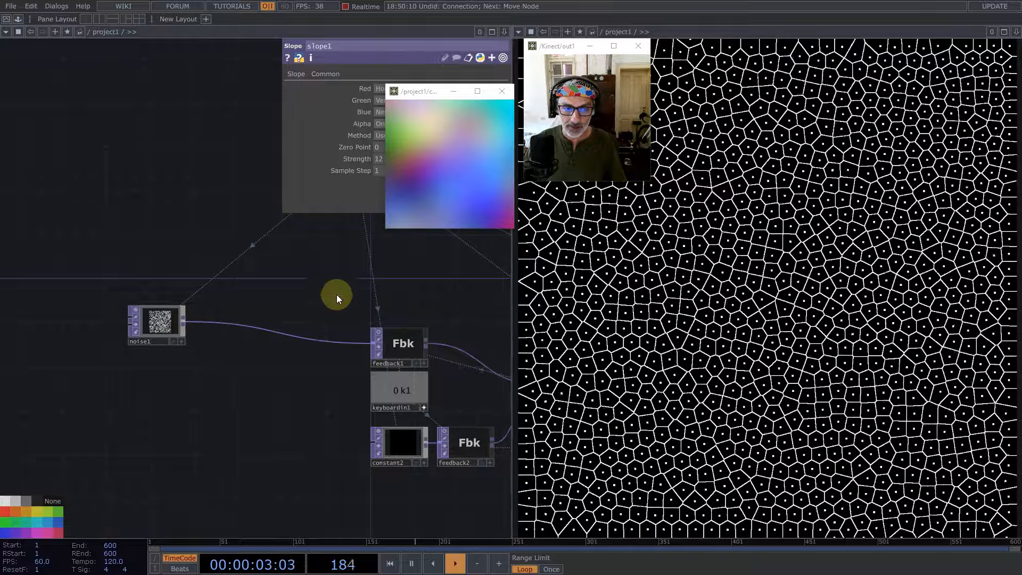
Step: Insert a Null TOP on the wire between noise1 and feedback1 and name it start
right_click(340, 342)
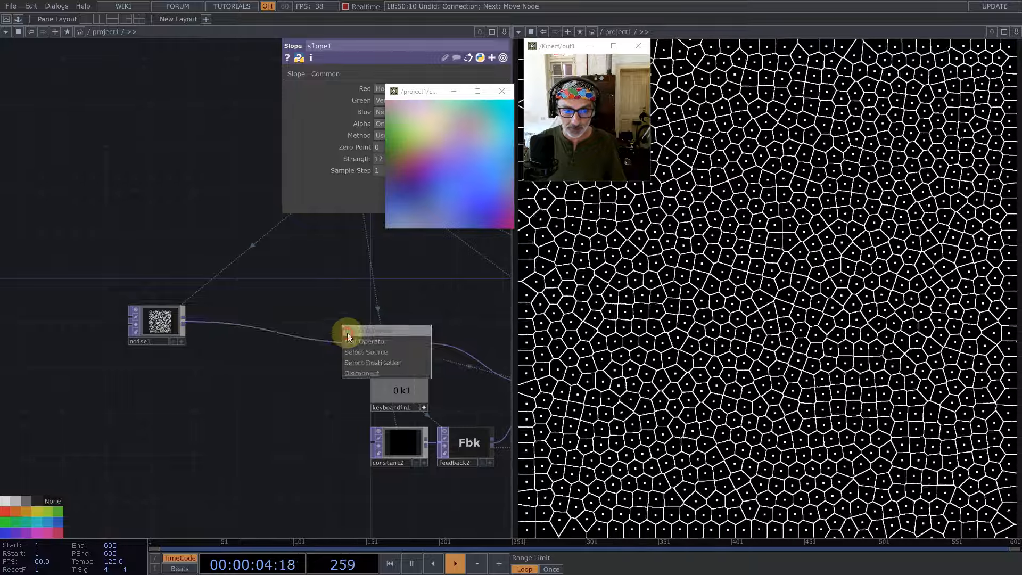
left_click(347, 332)
type("nul")
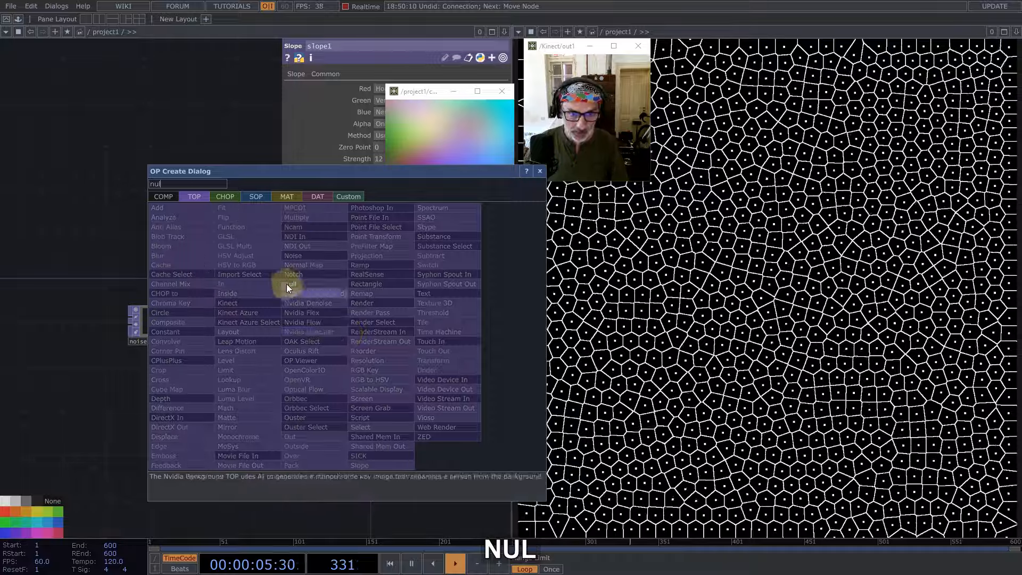
left_click(289, 284)
left_click(327, 348)
left_click(315, 362)
type("start")
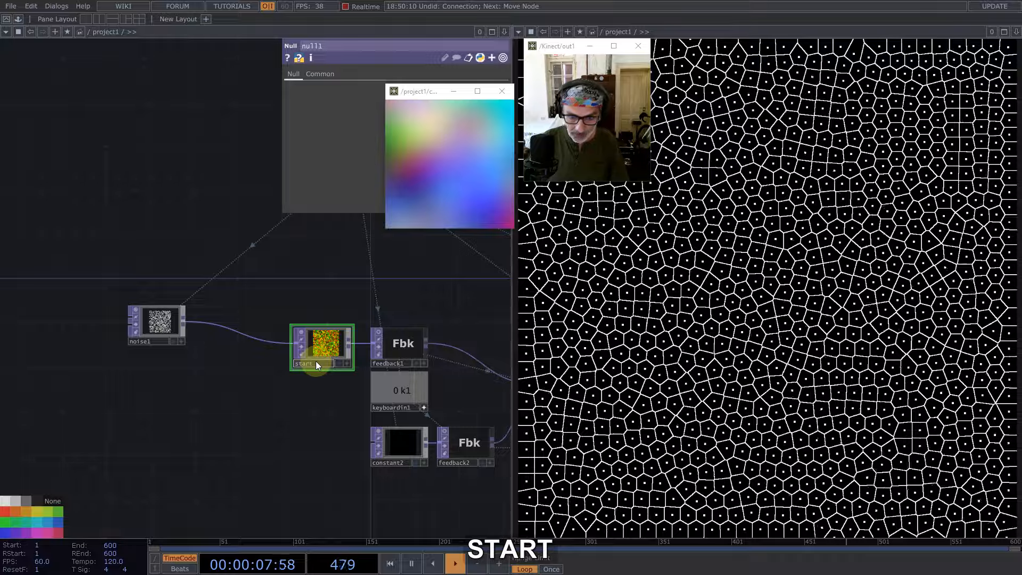
left_click(333, 293)
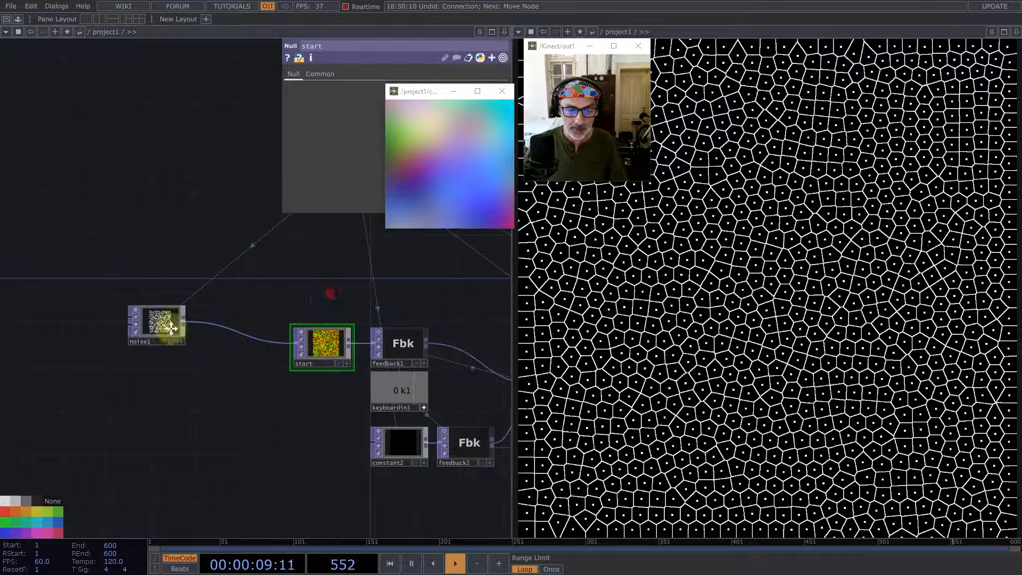
Step: Connect the start null to noise2's input, restart the relaxation and inspect remap1's cell colours
left_click_drag(221, 316, 151, 338)
scroll(170, 388, "down", 5)
left_click_drag(170, 389, 302, 345)
left_click_drag(429, 374, 216, 271)
scroll(297, 366, "up", 10)
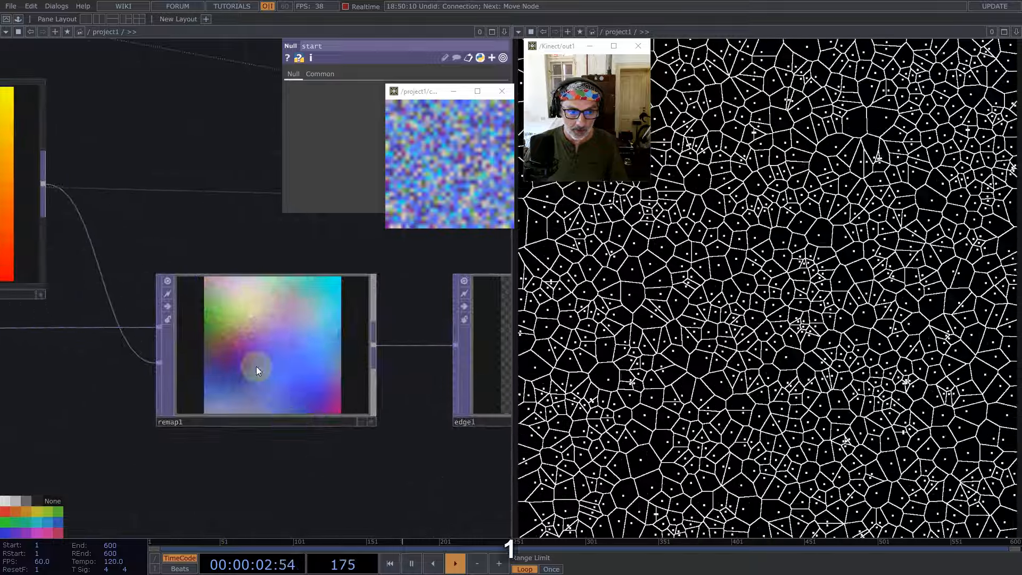
scroll(256, 376, "up", 6)
scroll(267, 334, "down", 4)
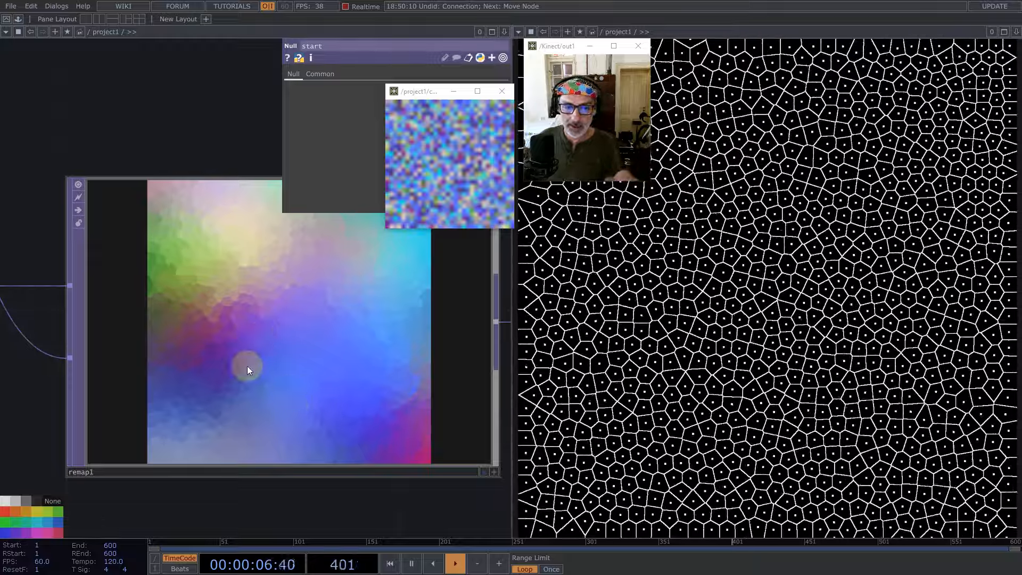
Step: Duplicate the select2 node and place the copy above the original
scroll(247, 366, "down", 5)
left_click_drag(308, 483, 241, 237)
scroll(266, 309, "down", 5)
scroll(205, 283, "down", 4)
left_click(349, 422)
key("ctrl+c")
key("ctrl+v")
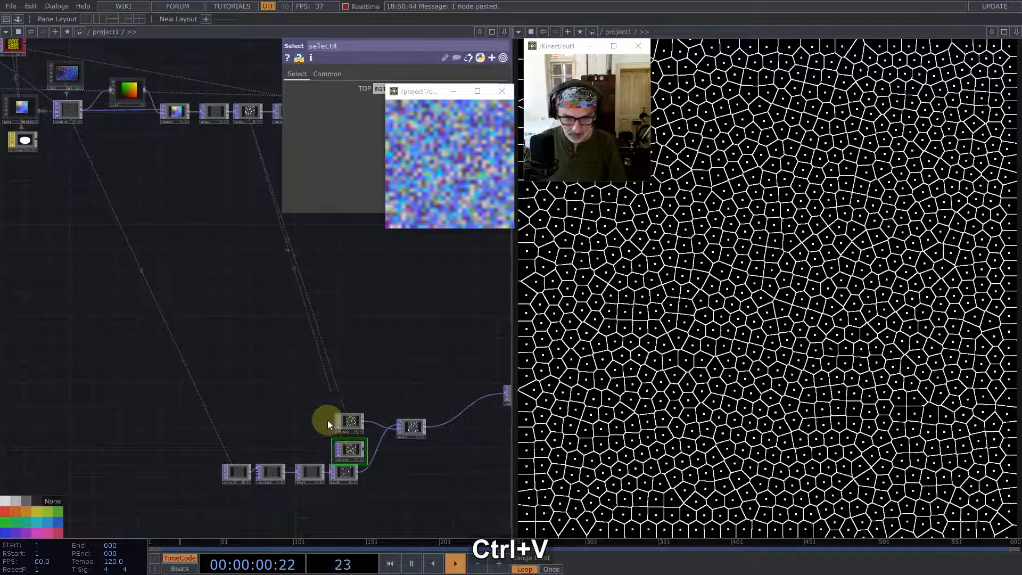
left_click_drag(353, 445, 310, 366)
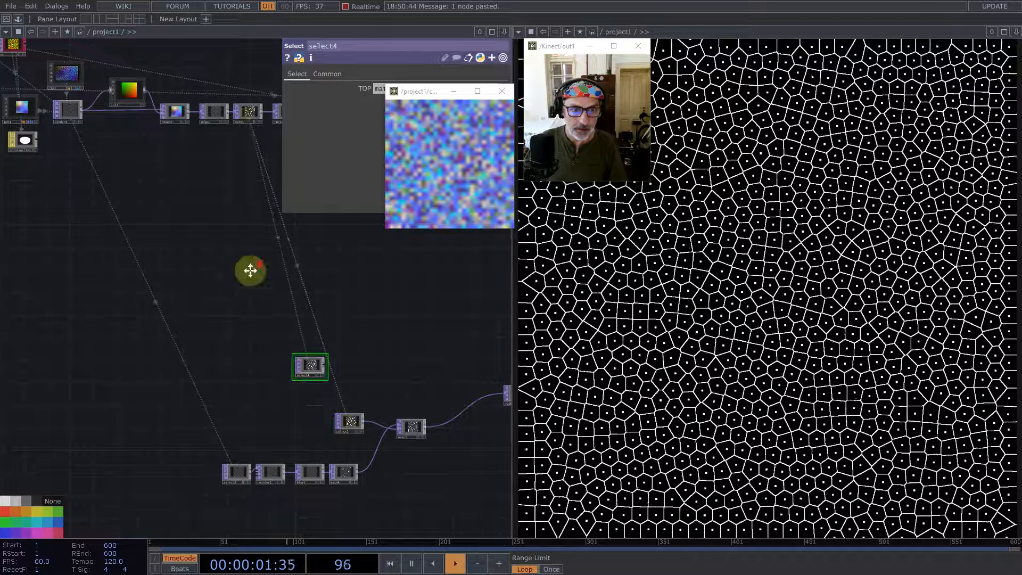
Step: Close the floating color viewer and set the copied Select's TOP reference to remap1
left_click_drag(260, 263, 205, 308)
left_click_drag(120, 154, 439, 210)
key("ctrl+z")
left_click(513, 212)
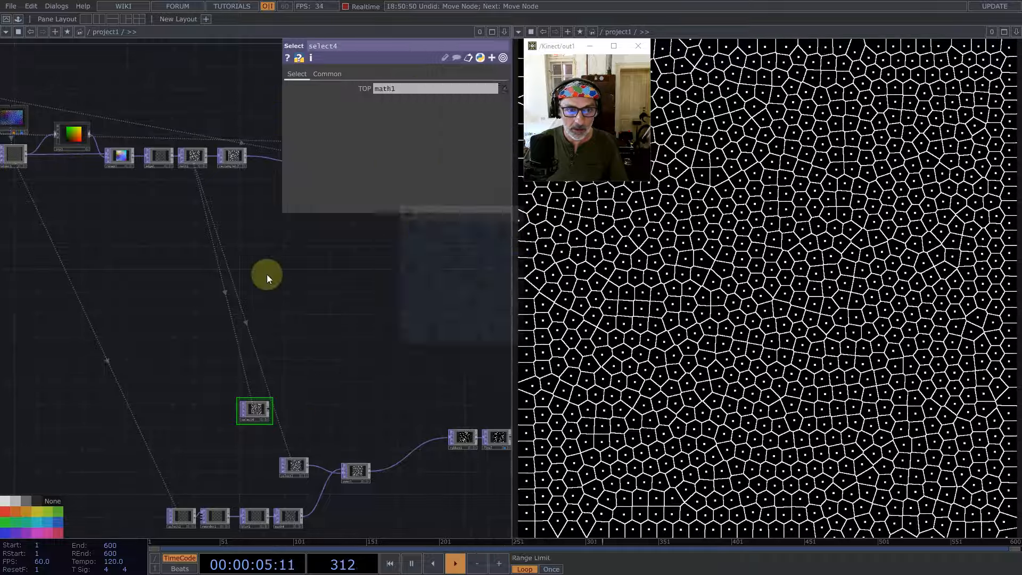
left_click_drag(132, 157, 395, 87)
Step: Add a Multiply TOP combining select2 with select4 and connect its output to over1 in place of select2
scroll(332, 474, "up", 5)
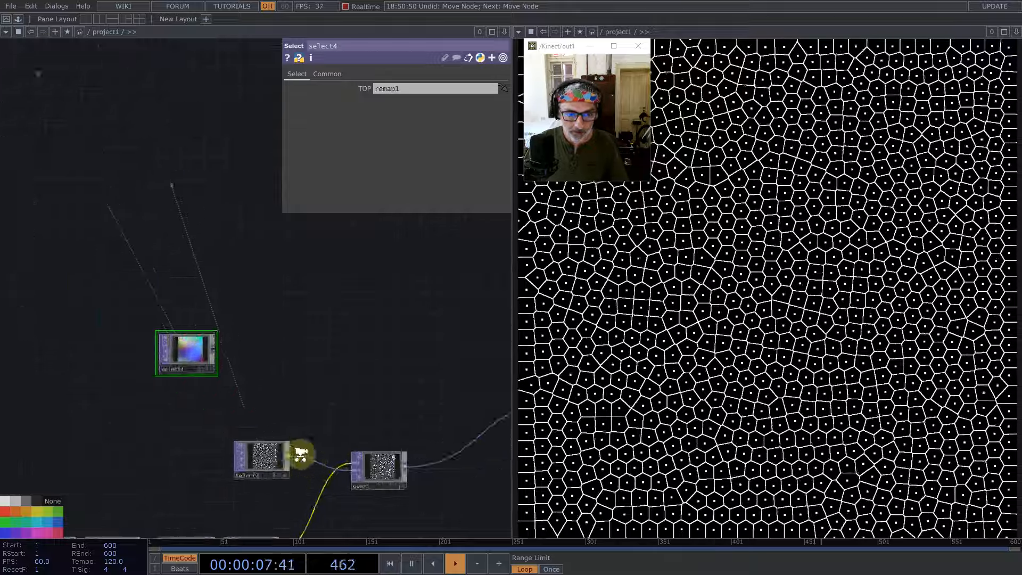
middle_click(268, 449)
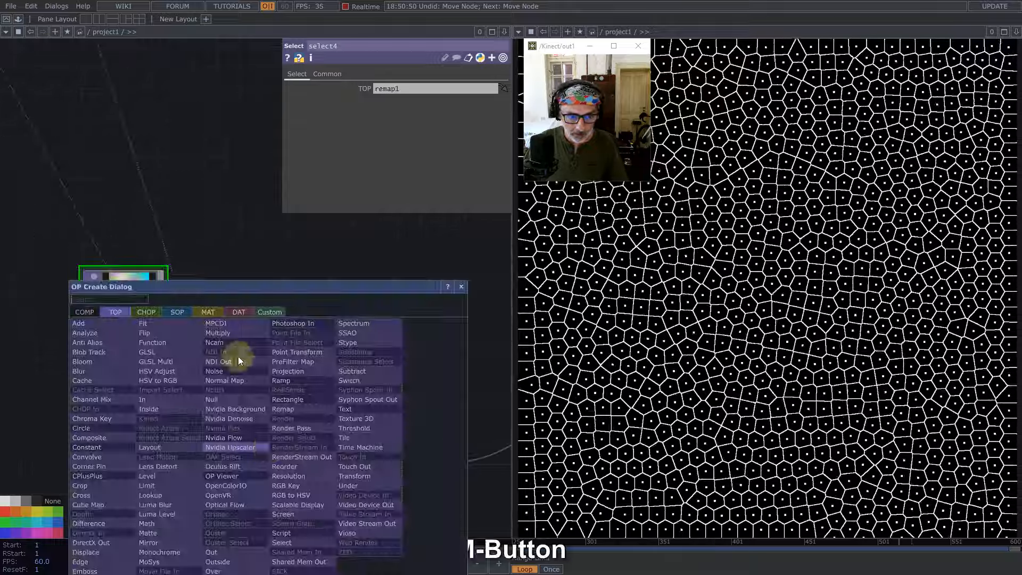
left_click(218, 333)
left_click(386, 343)
left_click_drag(164, 291, 341, 349)
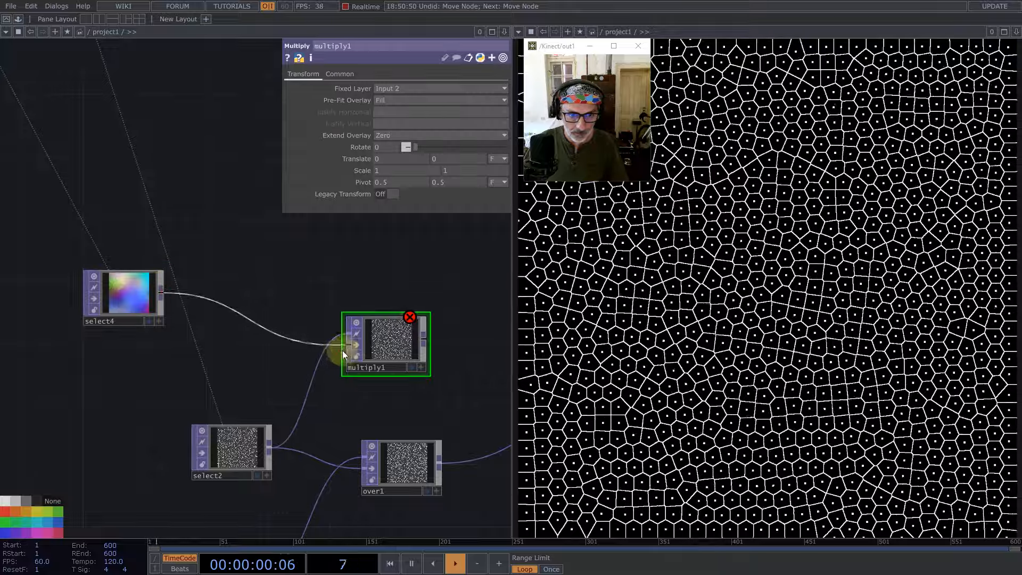
left_click_drag(429, 341, 368, 453)
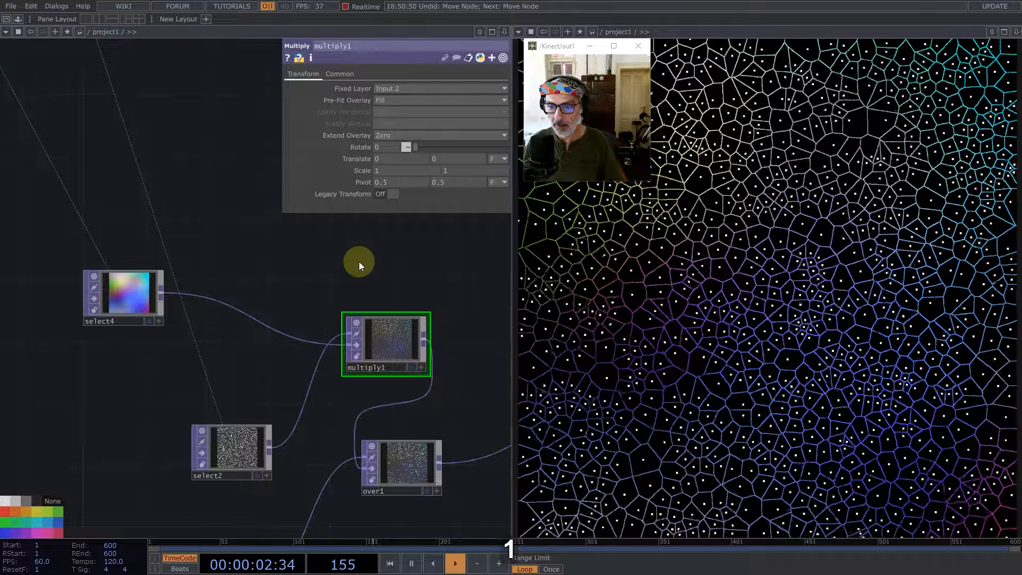
Step: Restart the relaxation and compare the cell-edge images of edge1 and math1 up close
scroll(404, 333, "down", 5)
scroll(405, 336, "down", 4)
left_click_drag(239, 296, 324, 450)
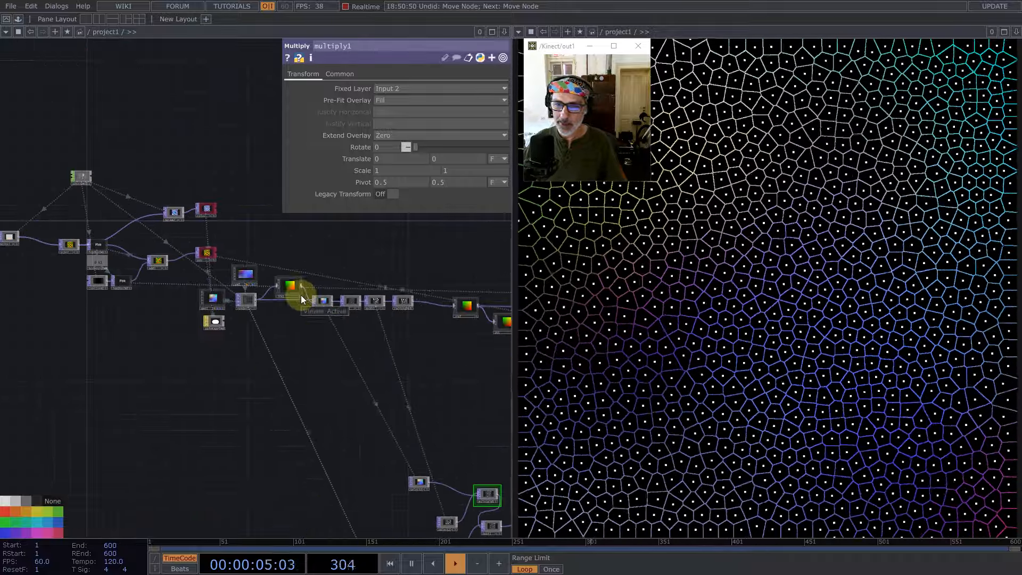
scroll(207, 249, "up", 5)
left_click_drag(375, 263, 145, 231)
scroll(382, 384, "up", 6)
scroll(425, 306, "up", 4)
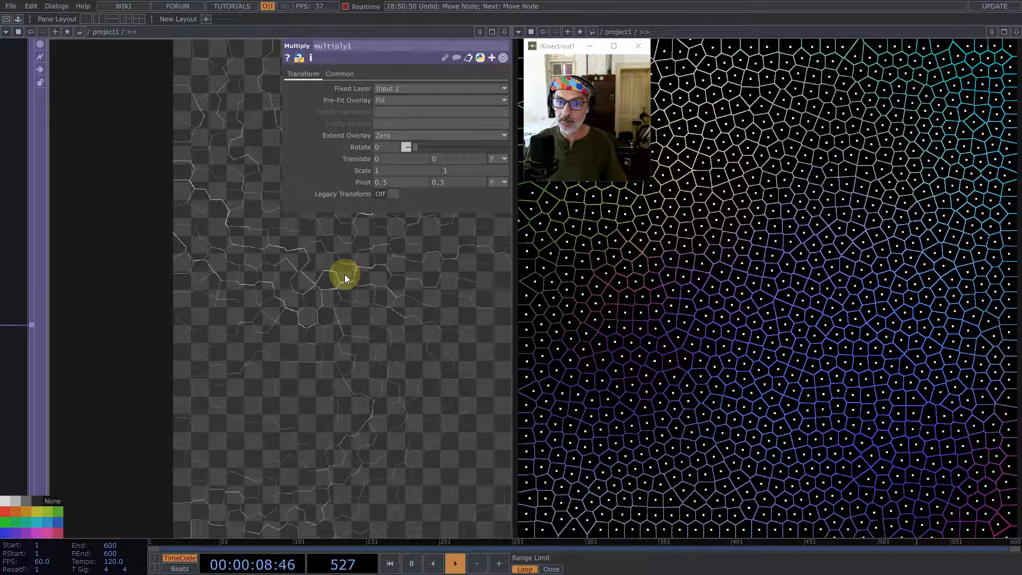
scroll(350, 290, "down", 4)
left_click_drag(481, 432, 138, 411)
scroll(254, 295, "up", 4)
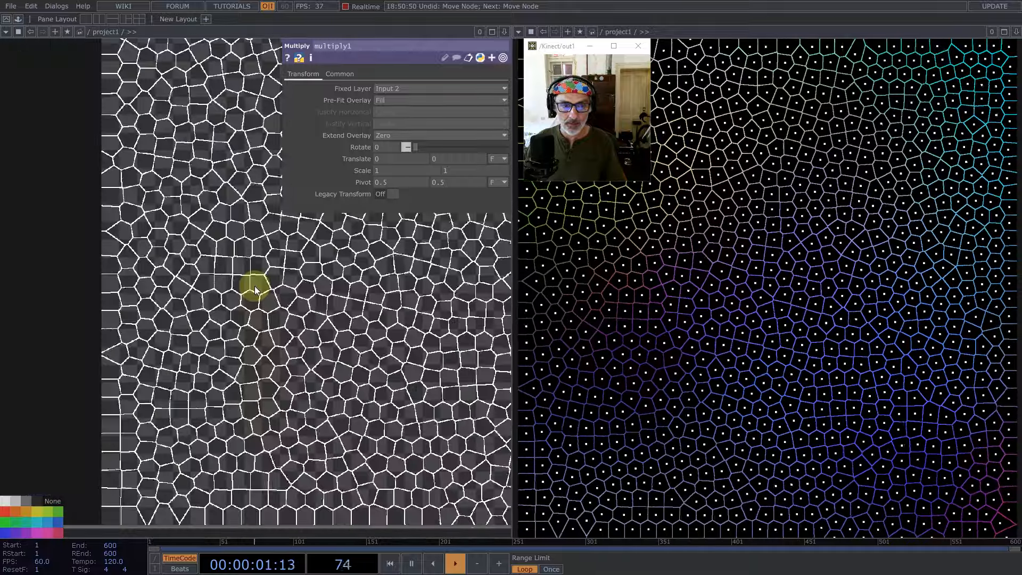
scroll(255, 289, "down", 3)
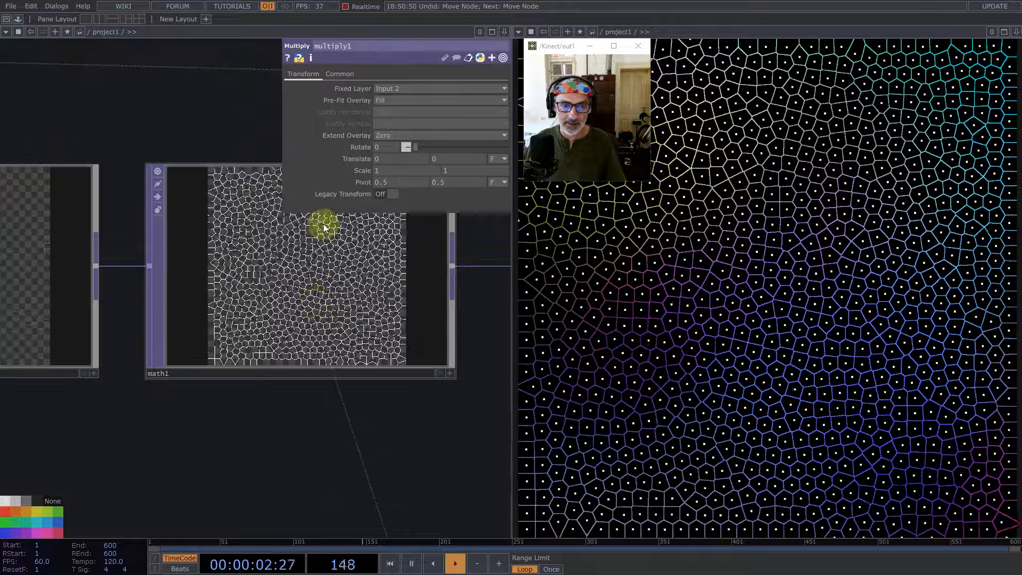
scroll(327, 222, "up", 4)
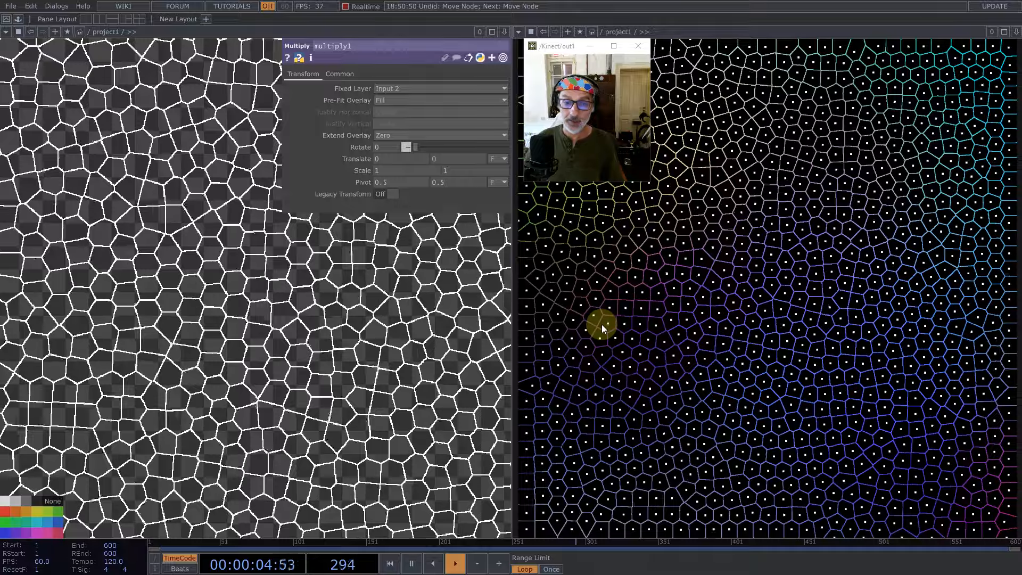
Step: Examine remap1's colour transitions between neighbouring cells alongside edge1's output
scroll(420, 343, "down", 4)
scroll(420, 344, "down", 5)
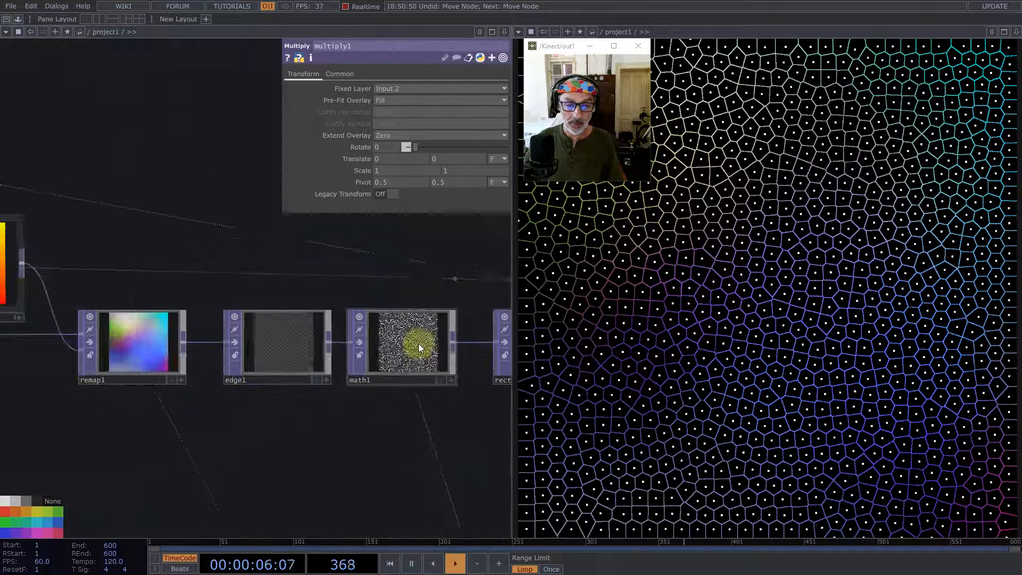
left_click_drag(263, 418, 410, 381)
scroll(367, 319, "up", 5)
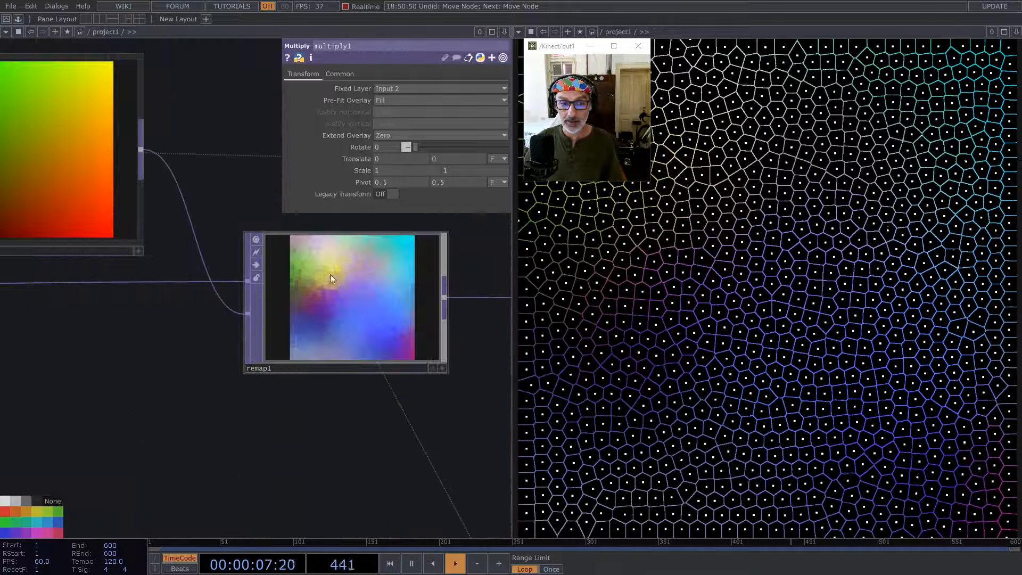
left_click_drag(421, 427, 152, 451)
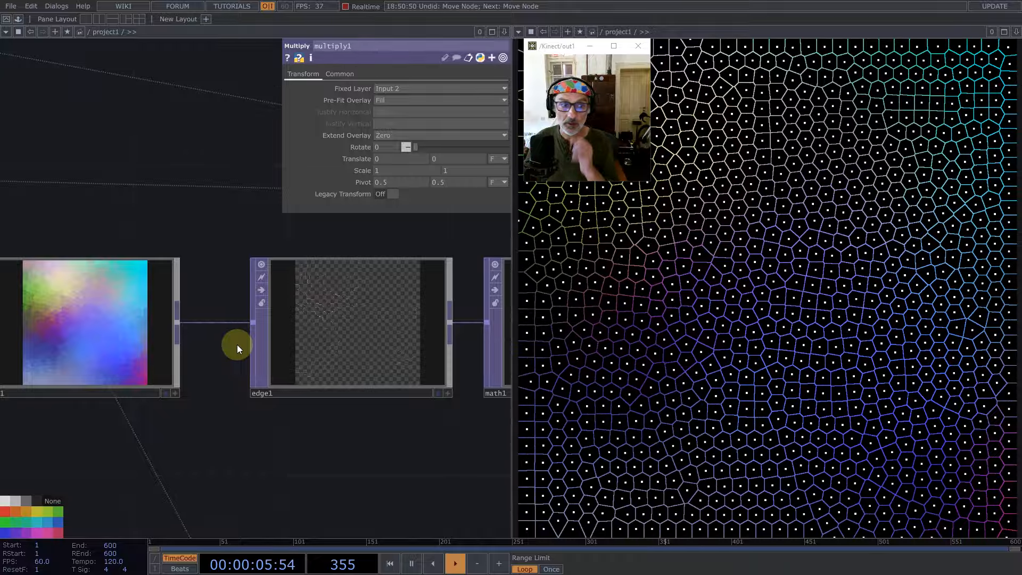
scroll(84, 343, "up", 6)
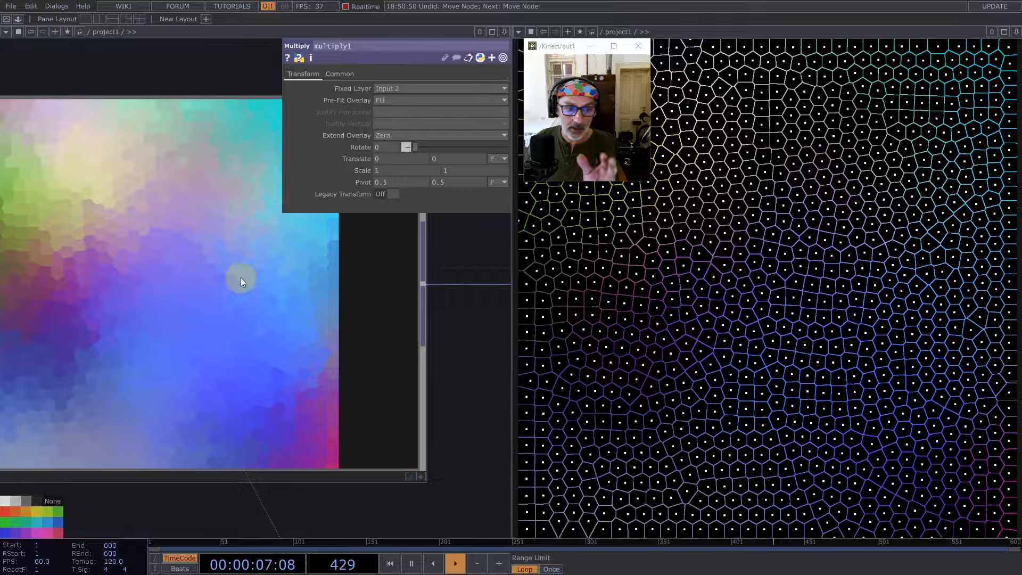
scroll(241, 277, "down", 8)
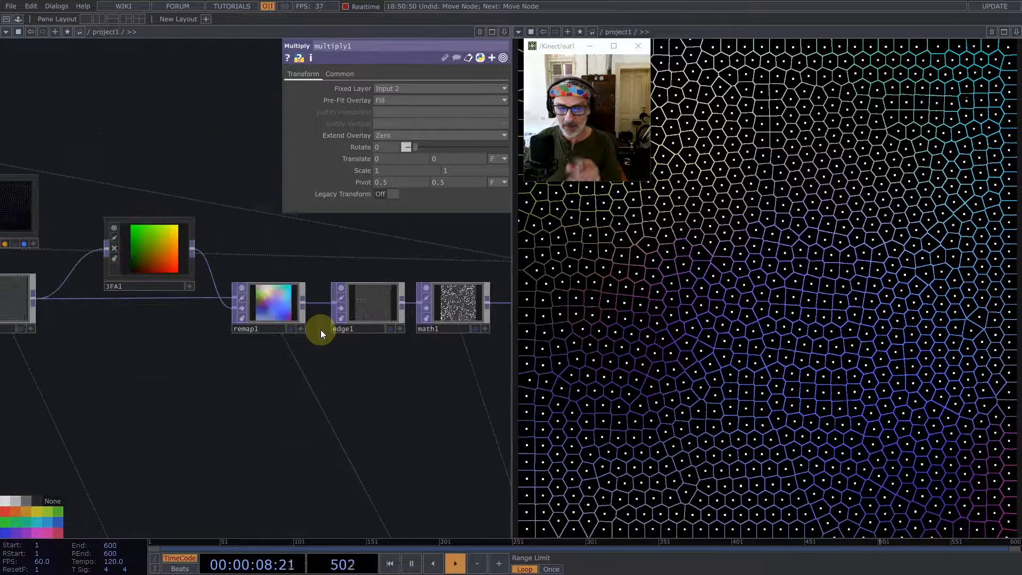
left_click_drag(338, 392, 384, 391)
Step: Move noise2 and the color null together higher up in the network, farther from the pos null
scroll(384, 391, "down", 6)
scroll(159, 231, "up", 4)
scroll(191, 261, "down", 5)
left_click_drag(184, 215, 304, 280)
left_click_drag(258, 254, 228, 219)
left_click_drag(205, 290, 222, 311)
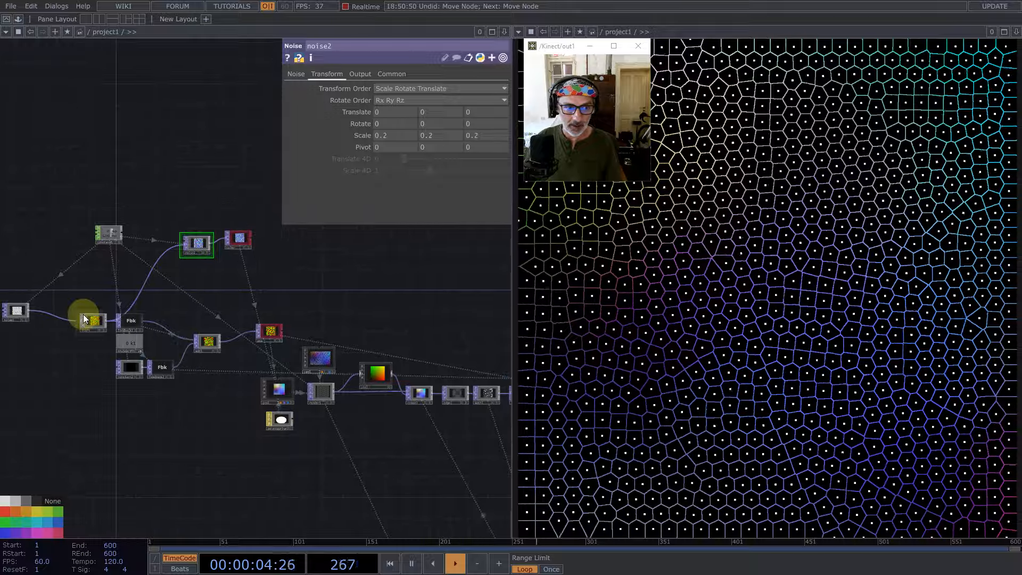
Step: Set geo1's instance Color OP to the start null
left_click(95, 322)
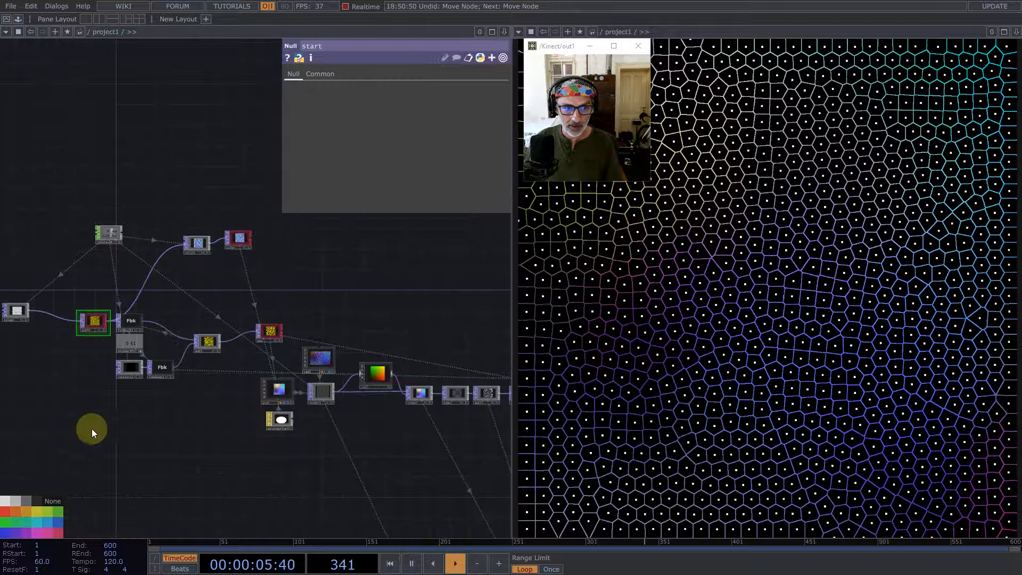
left_click(279, 390)
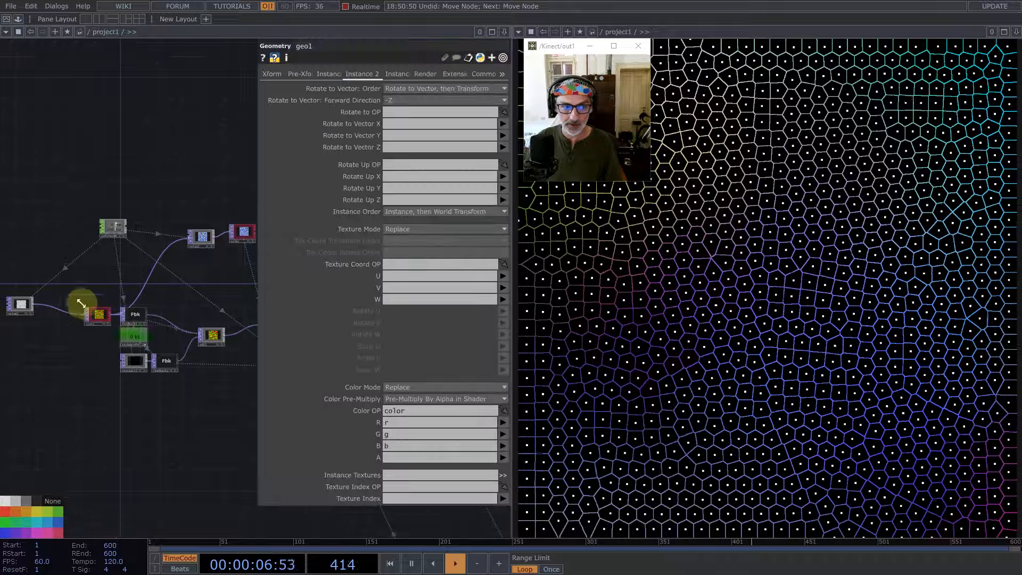
left_click_drag(173, 286, 109, 296)
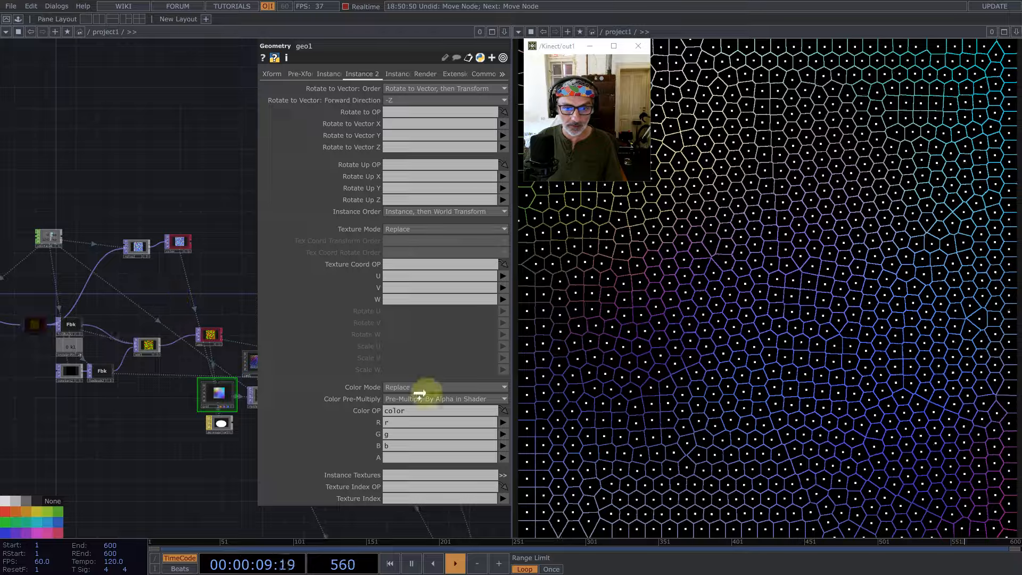
left_click_drag(223, 272, 153, 257)
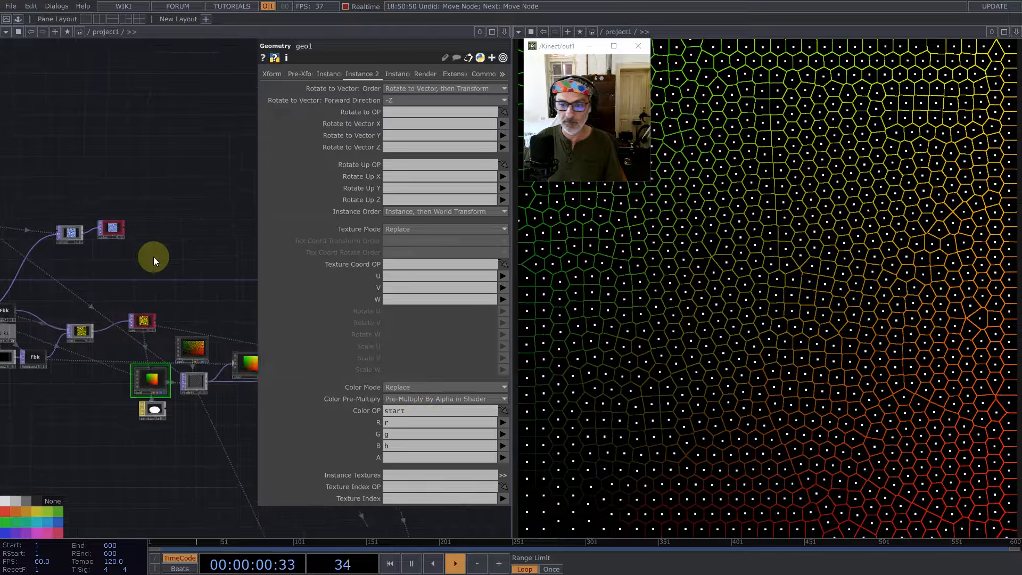
Step: Examine remap1's colour output and how select4 passes it to the edge-colouring branch
left_click_drag(215, 289, 103, 229)
scroll(139, 310, "up", 6)
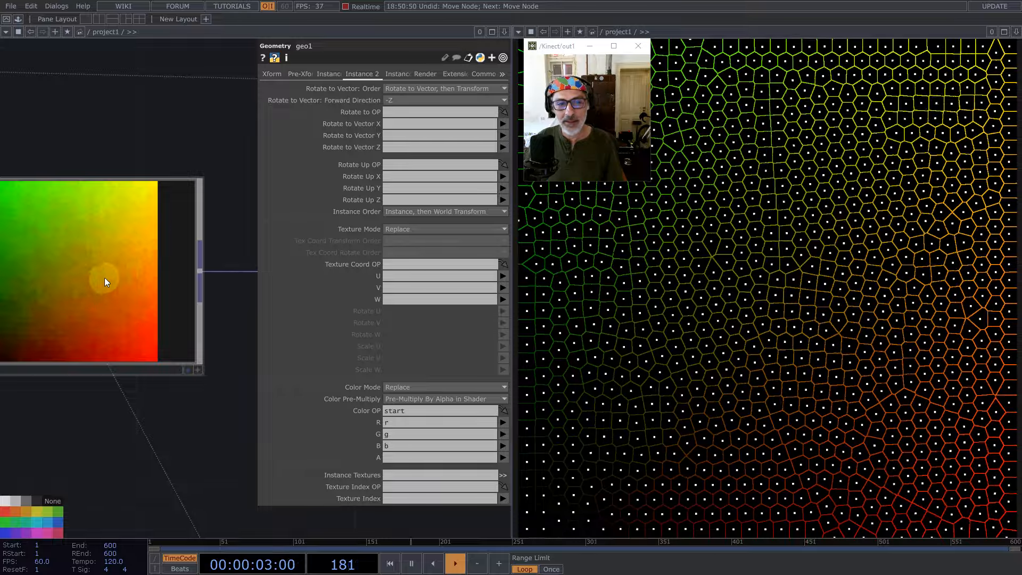
scroll(106, 285, "down", 6)
left_click_drag(152, 331, 157, 249)
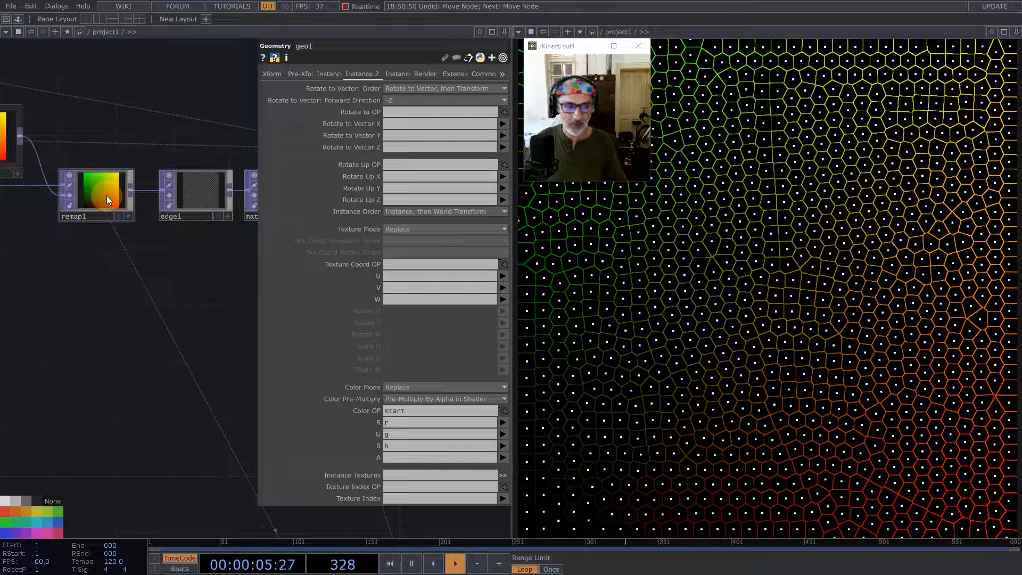
left_click(106, 196)
scroll(176, 335, "down", 4)
left_click_drag(233, 416, 248, 338)
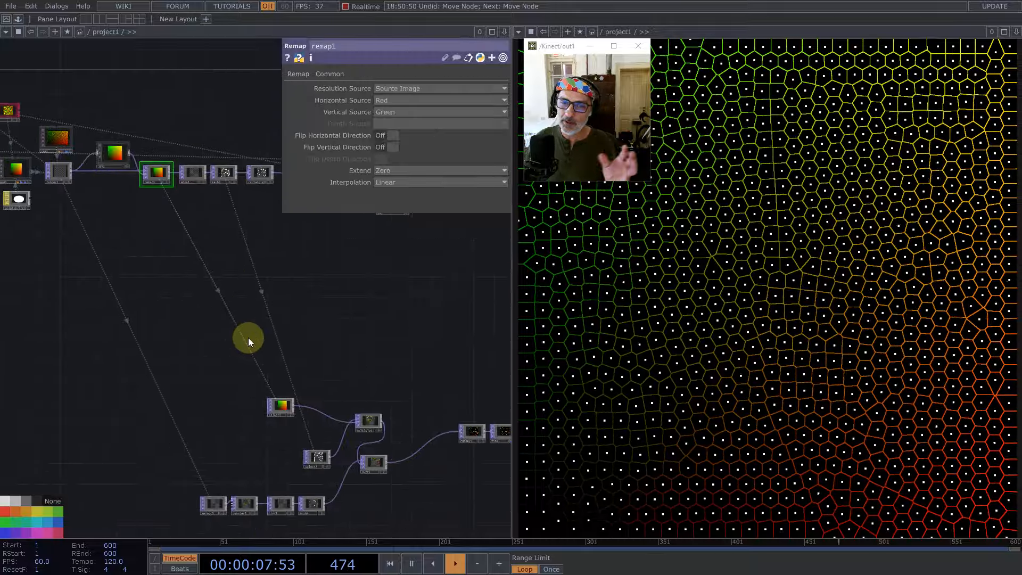
left_click(284, 405)
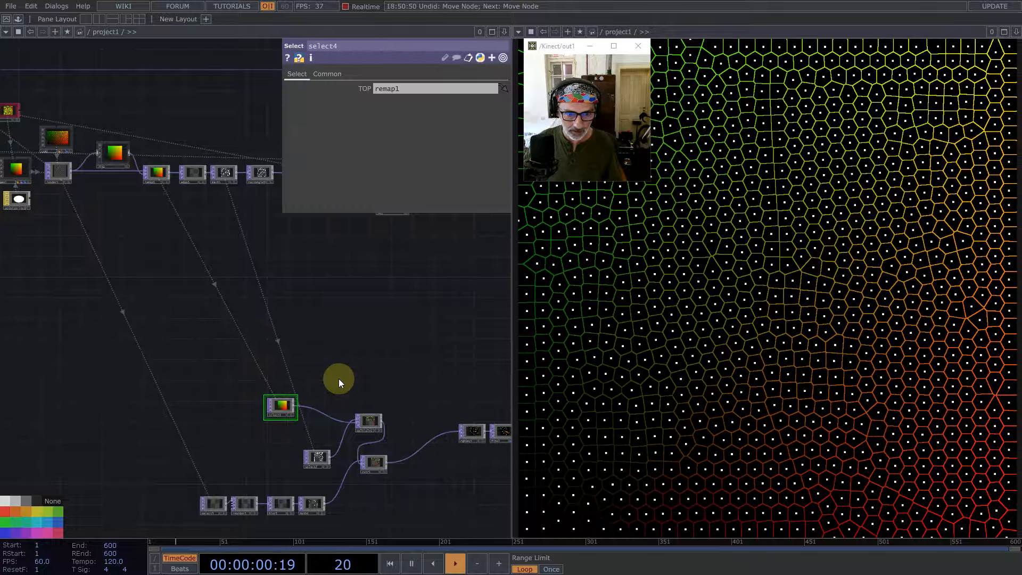
Step: Add a Noise TOP beside select4, just above multiply1
key("Tab")
type("noise")
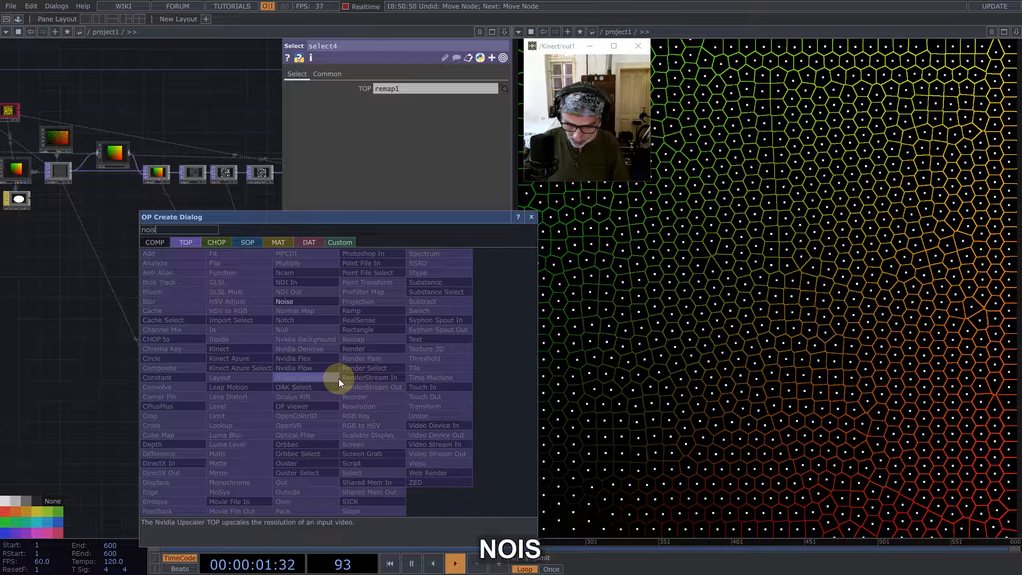
left_click(296, 301)
left_click(332, 381)
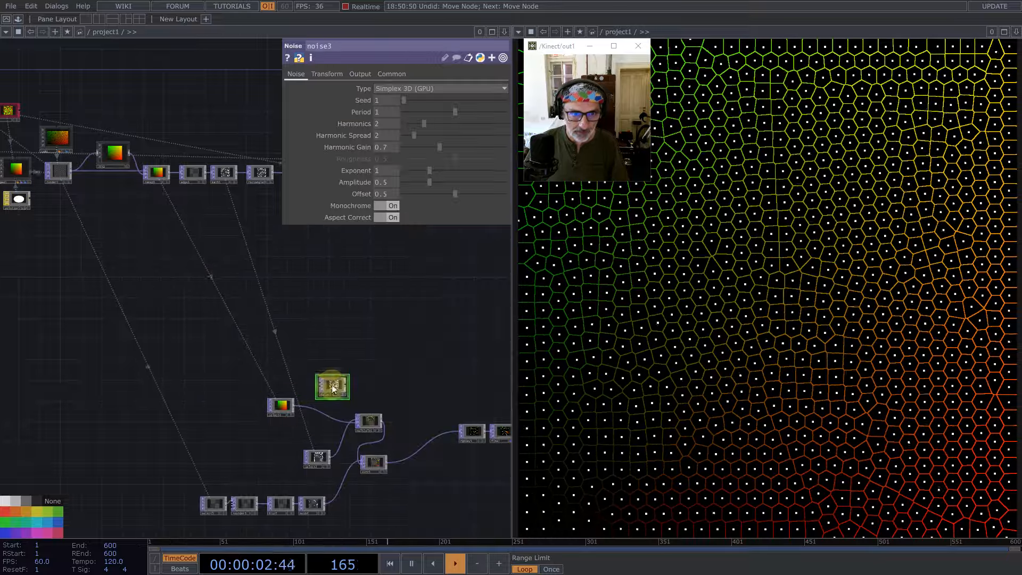
Step: Drive both the width and height of noise3's resolution from constant1's res channel
scroll(331, 380, "down", 2)
scroll(328, 364, "down", 2)
scroll(187, 240, "up", 4)
left_click_drag(116, 146, 275, 253)
scroll(109, 221, "up", 3)
left_click(110, 226)
left_click_drag(99, 213, 328, 152)
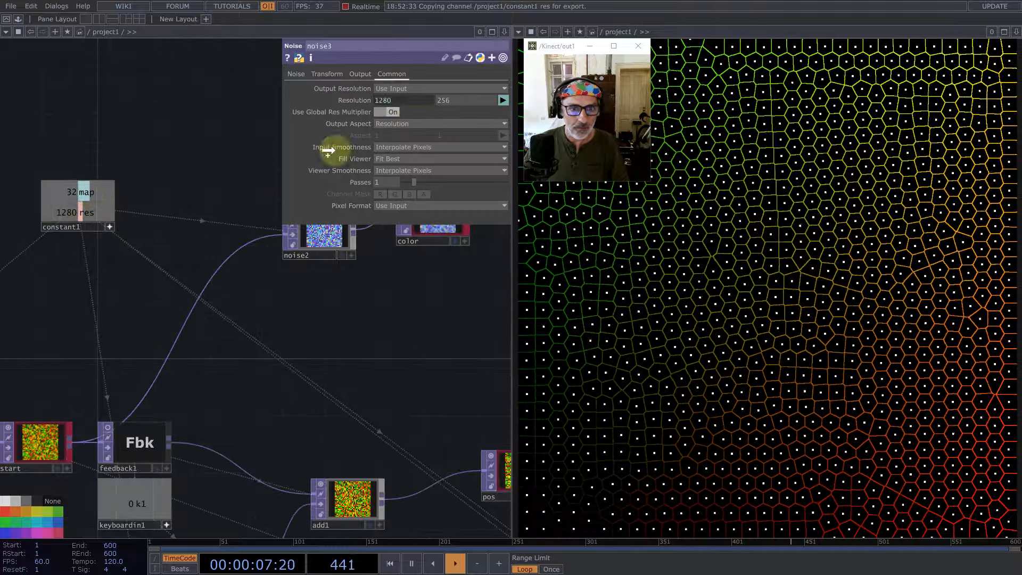
left_click(459, 101)
left_click(57, 225)
left_click(110, 227)
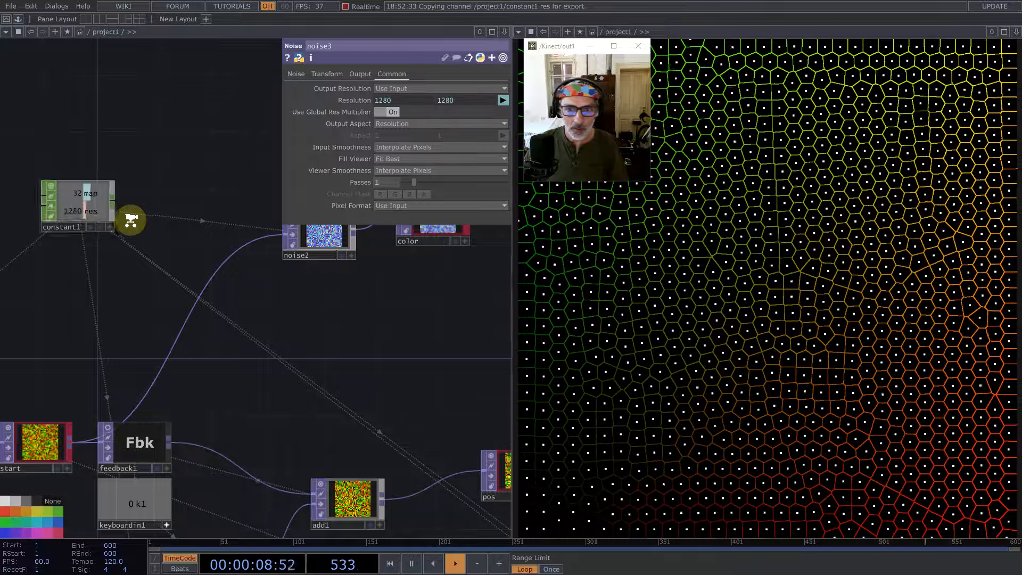
Step: Connect select4's output to noise3's input so the noise is sampled by cell position
scroll(130, 219, "down", 6)
left_click_drag(237, 309, 33, 49)
scroll(263, 249, "up", 8)
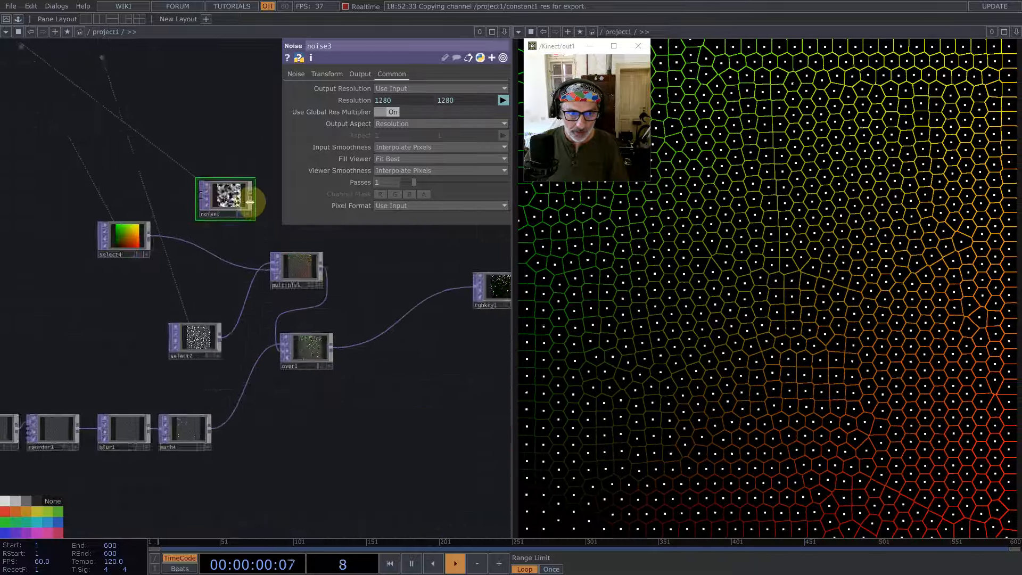
left_click_drag(61, 277, 125, 185)
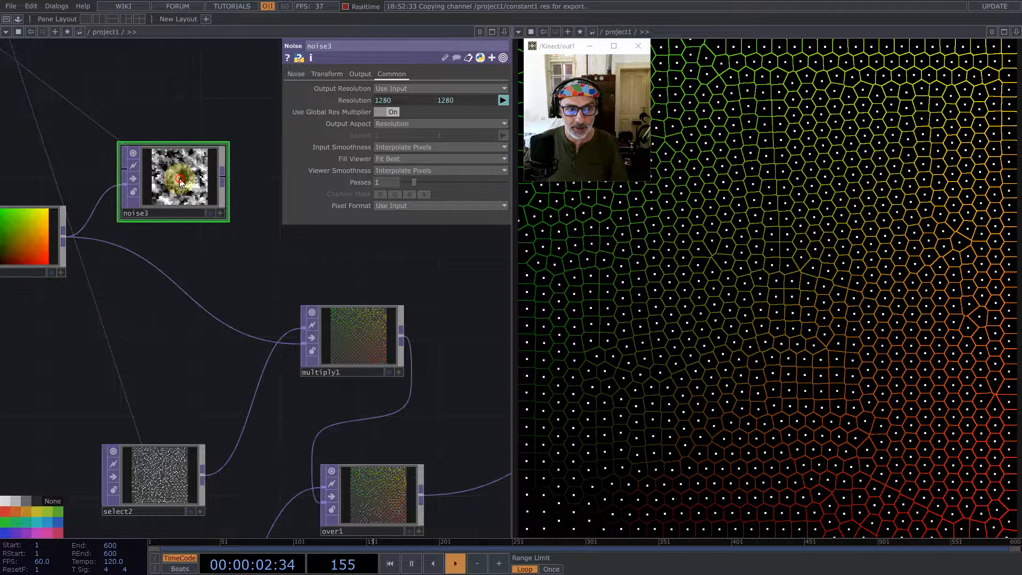
Step: Turn off Monochrome on noise3, wire it into multiply1 in place of select4, and align it beside select4
left_click(297, 74)
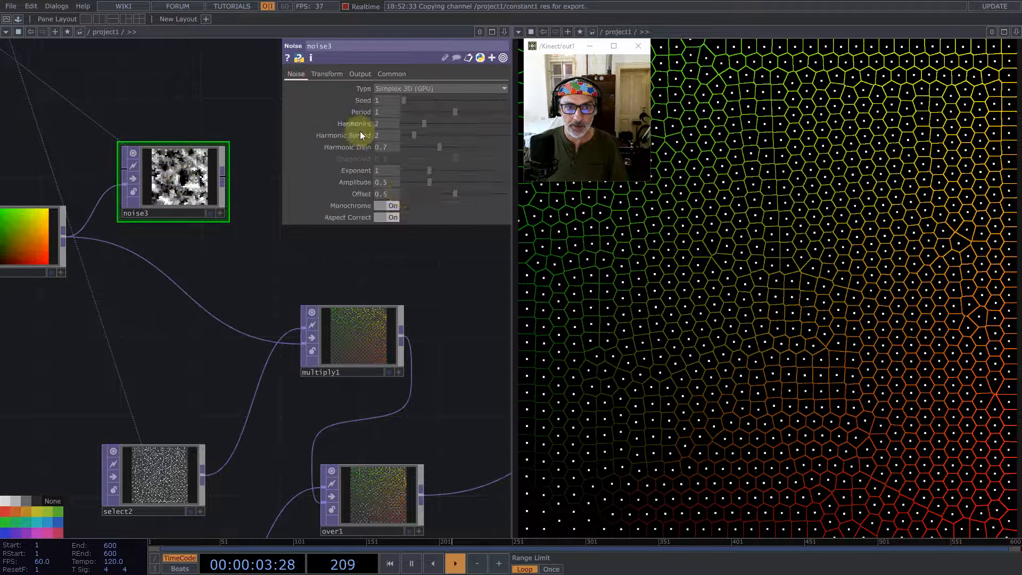
left_click(394, 206)
left_click_drag(234, 177, 238, 329)
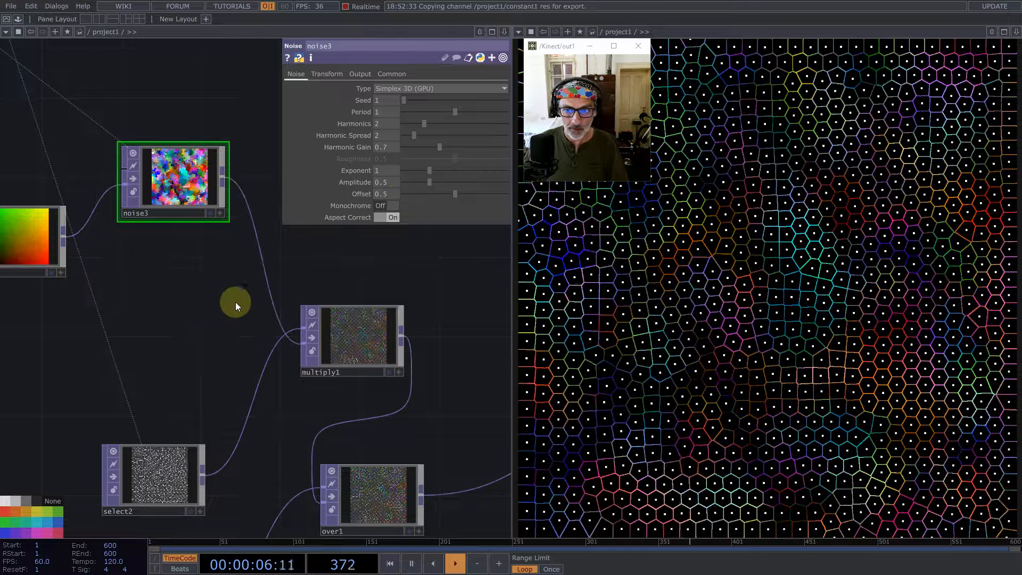
left_click_drag(174, 186, 174, 246)
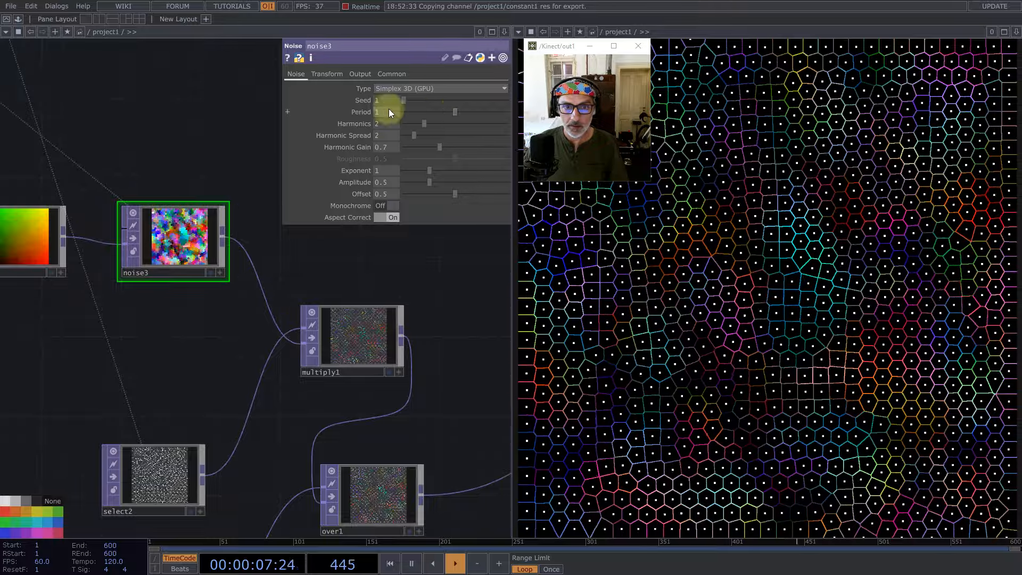
Step: Set noise3's Period to 2 while viewing the coloured cell edges up close
middle_click_drag(737, 438, 835, 413)
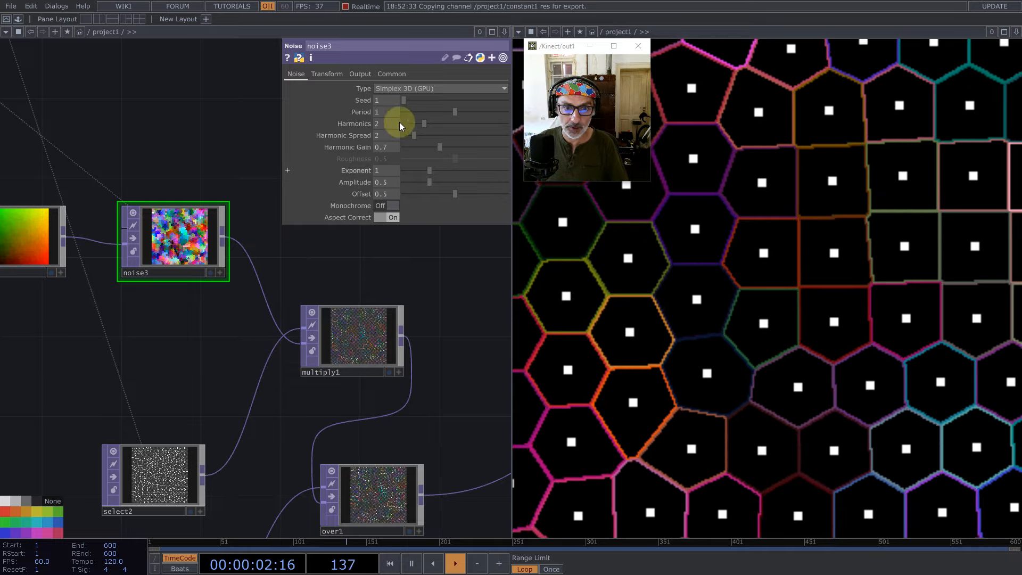
left_click_drag(465, 110, 599, 119)
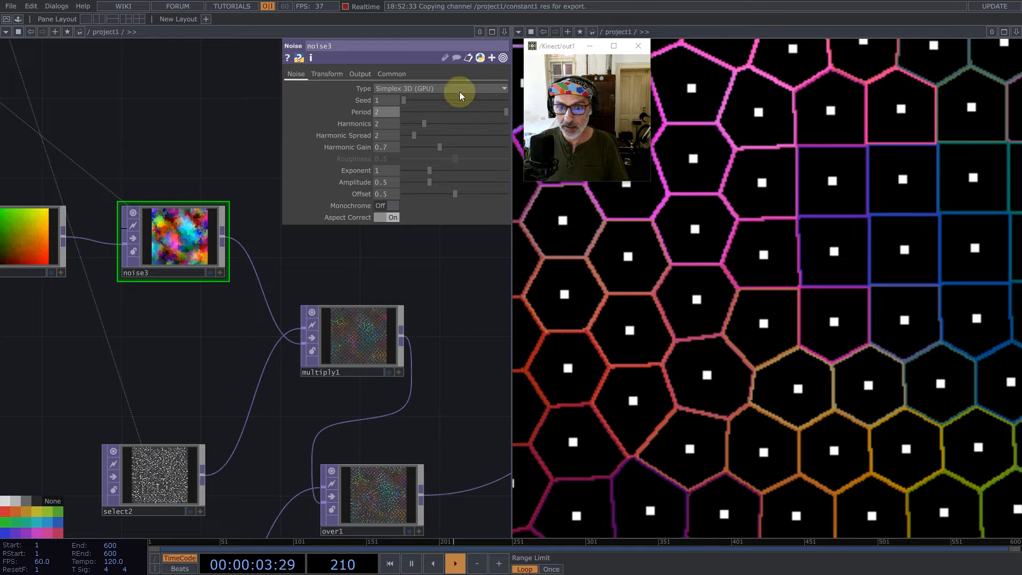
left_click(329, 74)
middle_click_drag(369, 135, 165, 118)
left_click(187, 242)
left_click(296, 76)
Step: Set noise3's Seed to 2539 with the whole cell pattern in view, and restart the relaxation
left_click_drag(404, 100, 423, 101)
key("h")
left_click_drag(428, 100, 433, 101)
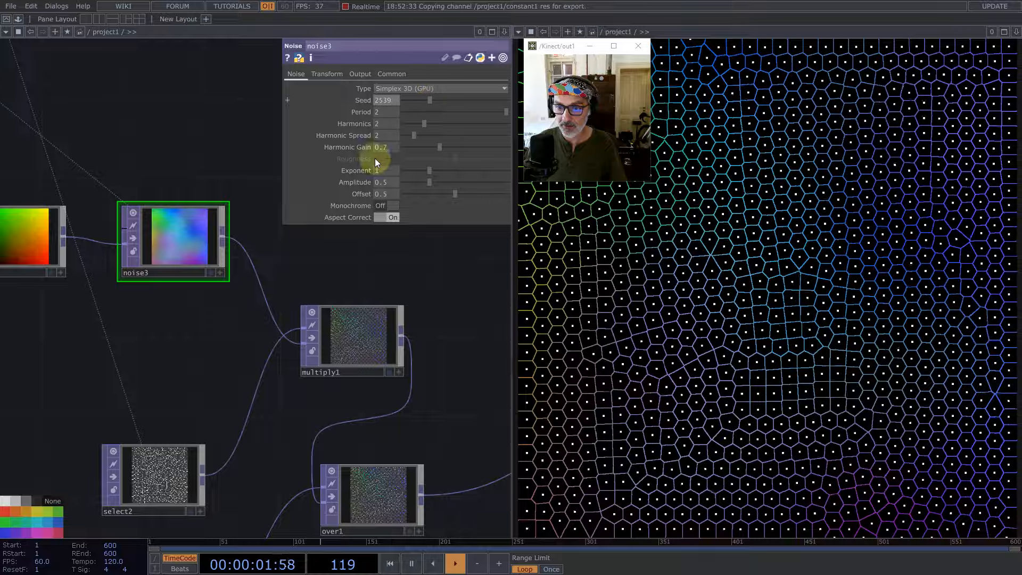
key("1")
Step: Insert a Blur TOP between noise1 and the start null
scroll(298, 276, "down", 8)
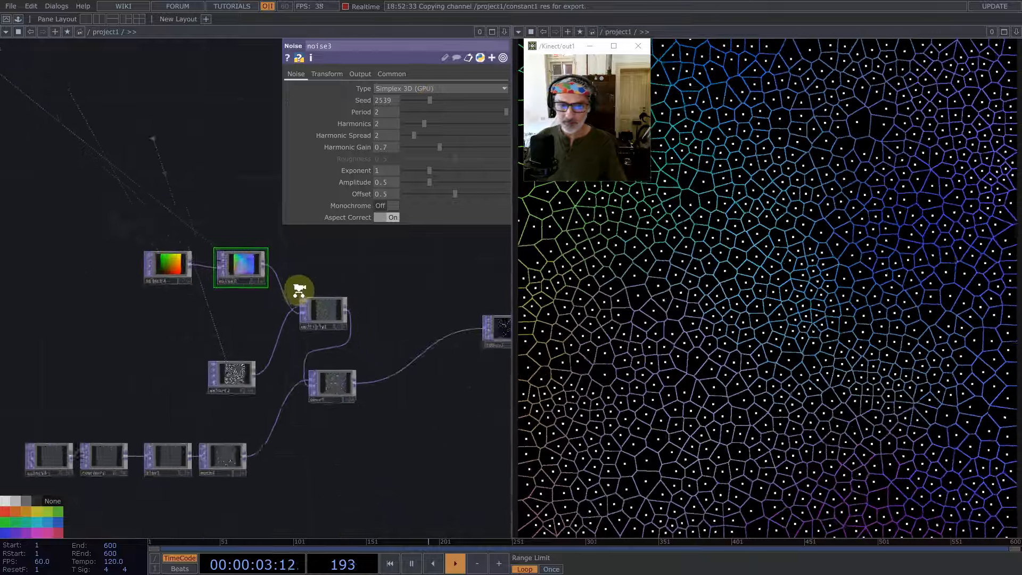
left_click_drag(132, 331, 255, 395)
scroll(175, 304, "up", 7)
left_click_drag(243, 294, 172, 308)
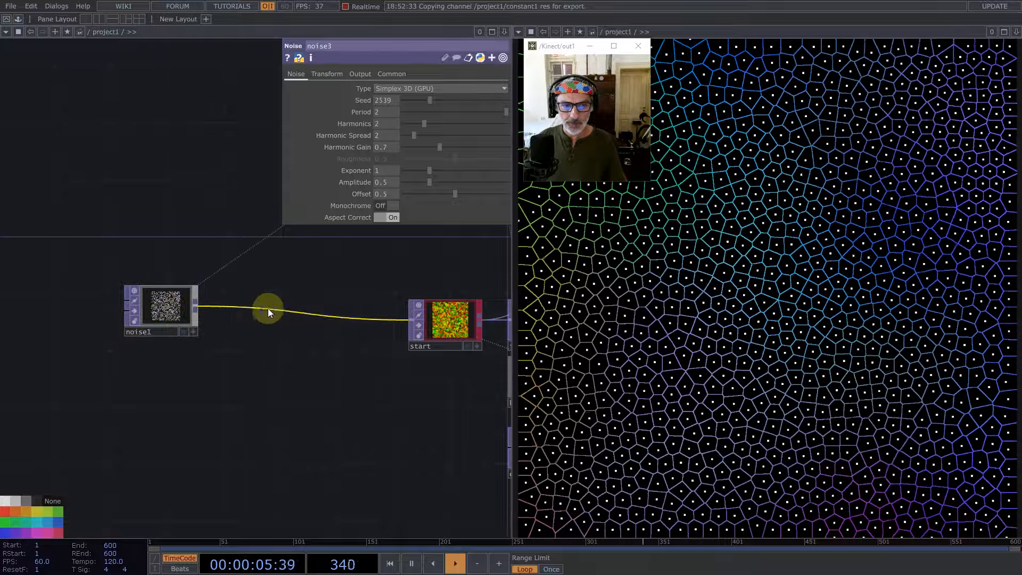
right_click(267, 309)
left_click(284, 299)
type("b")
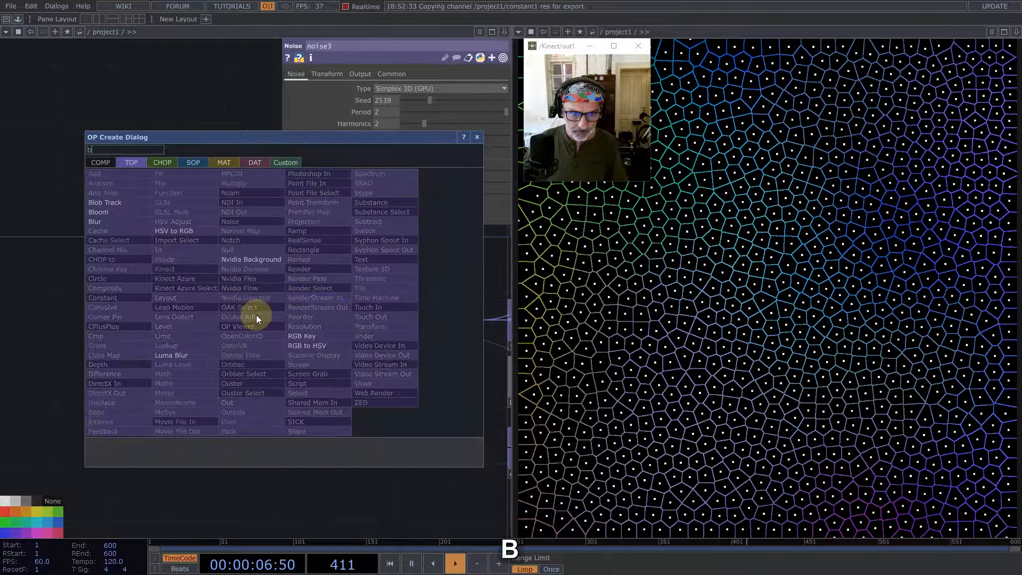
left_click(104, 221)
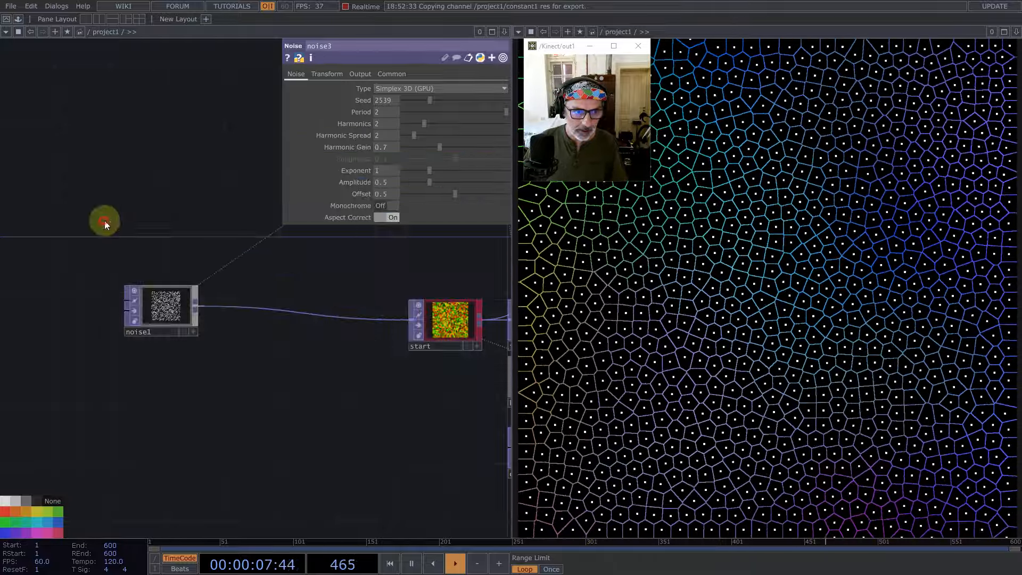
left_click(332, 315)
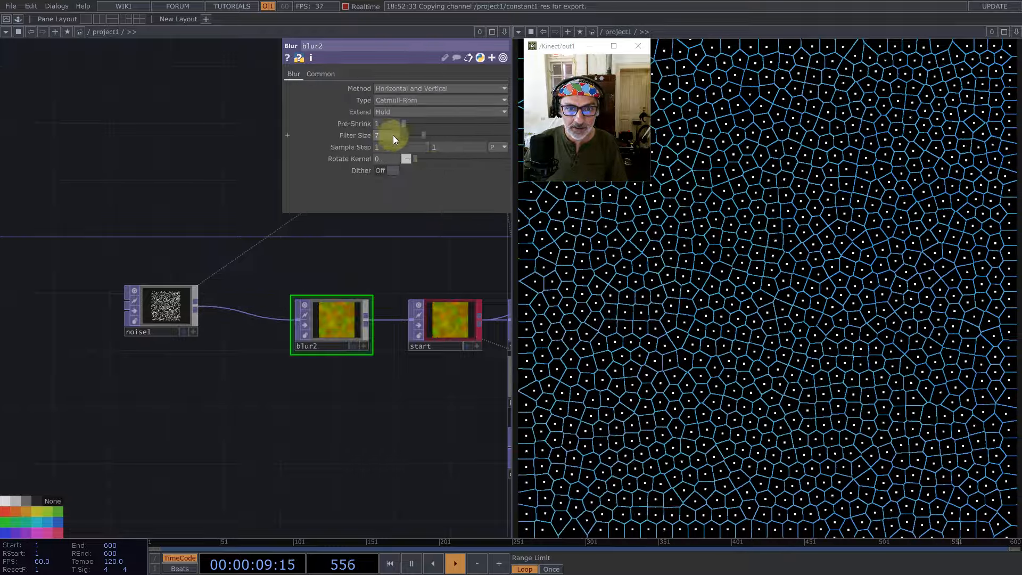
Step: Restart the relaxation from the blurred start positions and examine how the cells spread
key("1")
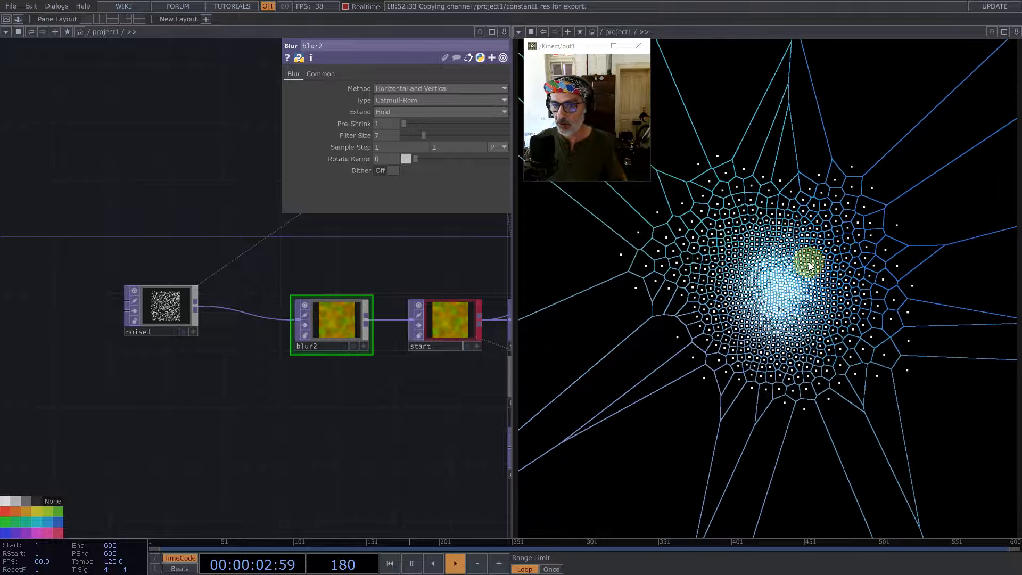
scroll(192, 348, "down", 5)
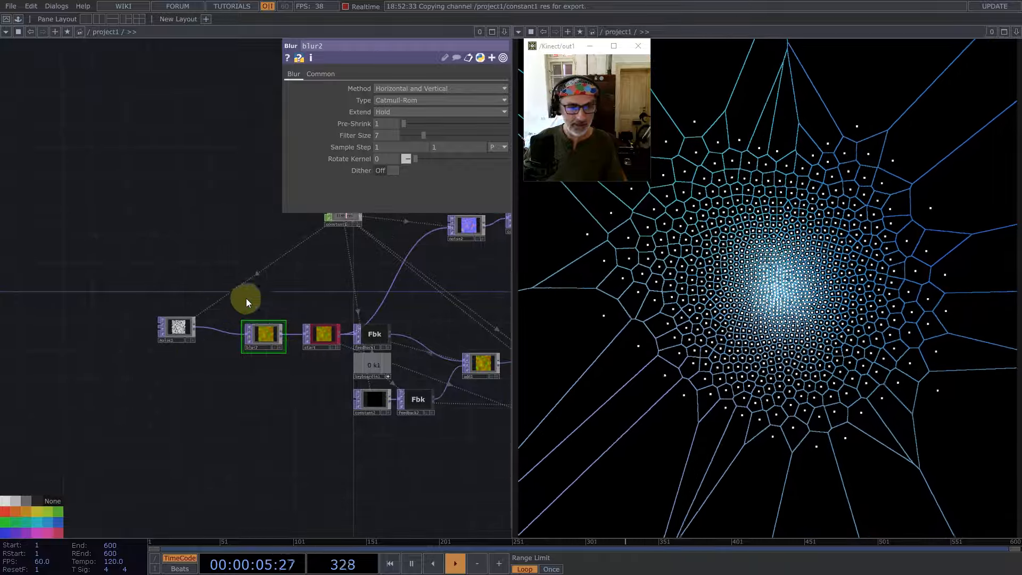
left_click_drag(275, 297, 296, 317)
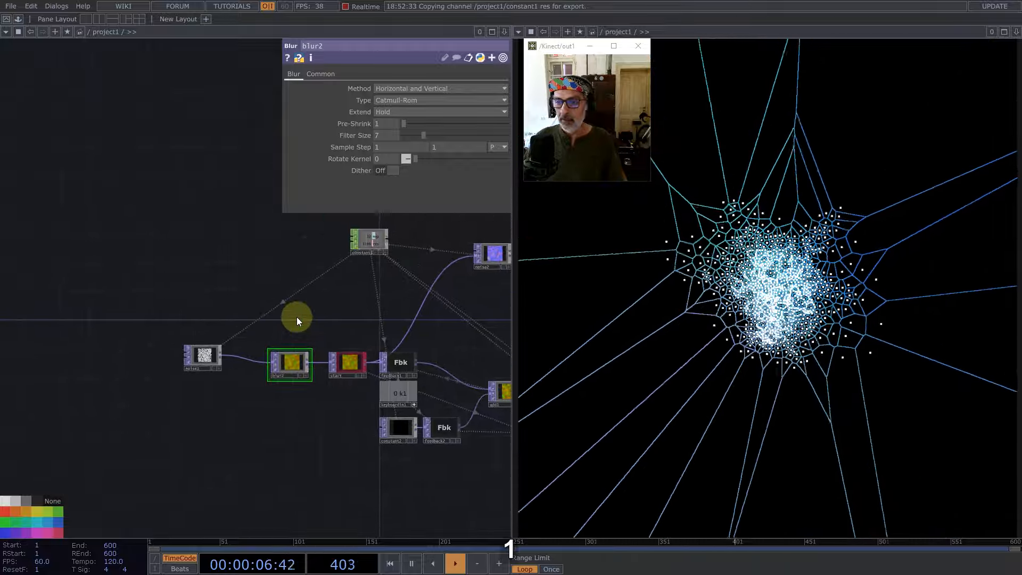
scroll(201, 305, "down", 5)
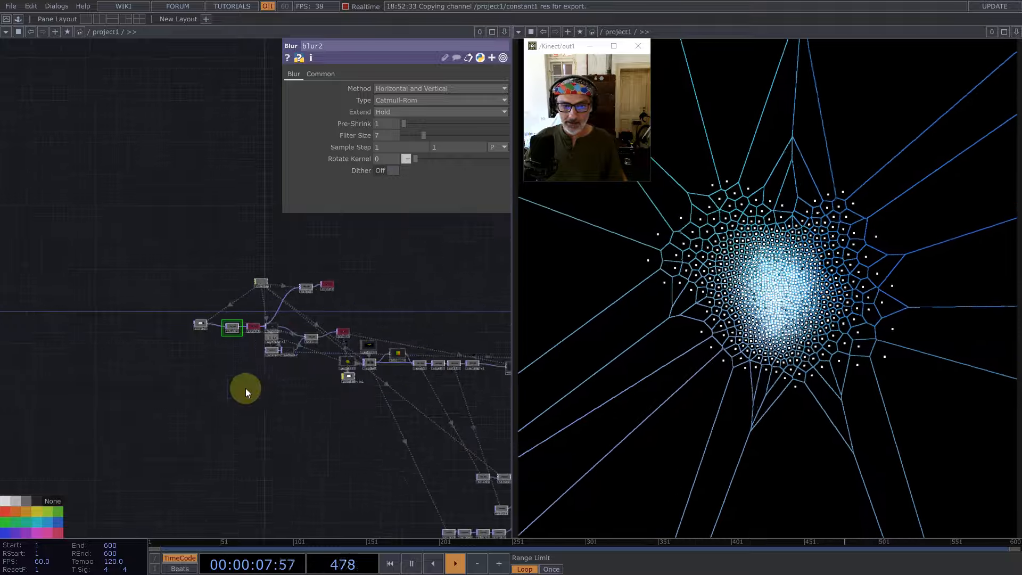
left_click_drag(256, 339, 244, 322)
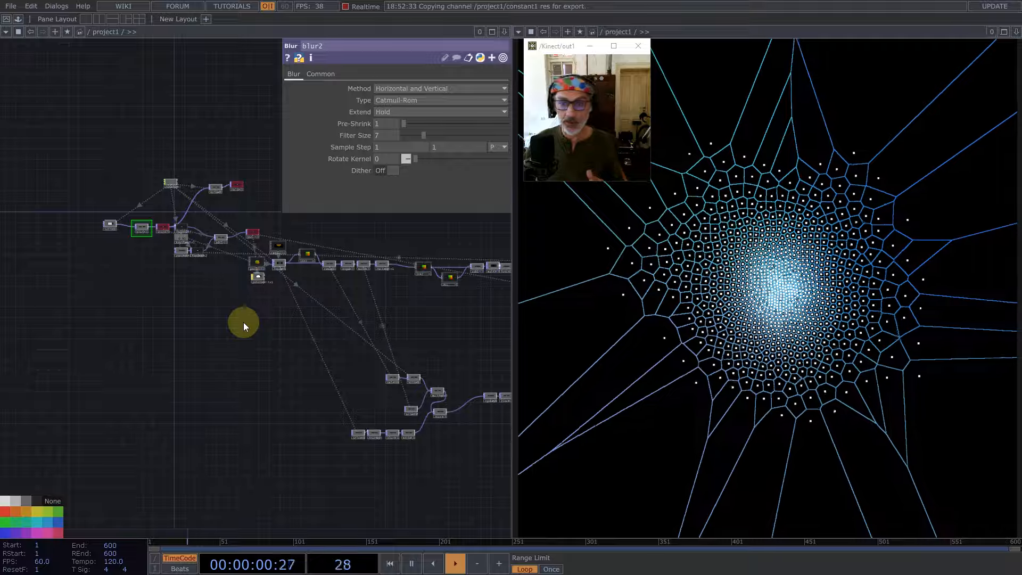
scroll(84, 207, "up", 5)
left_click_drag(180, 334, 261, 364)
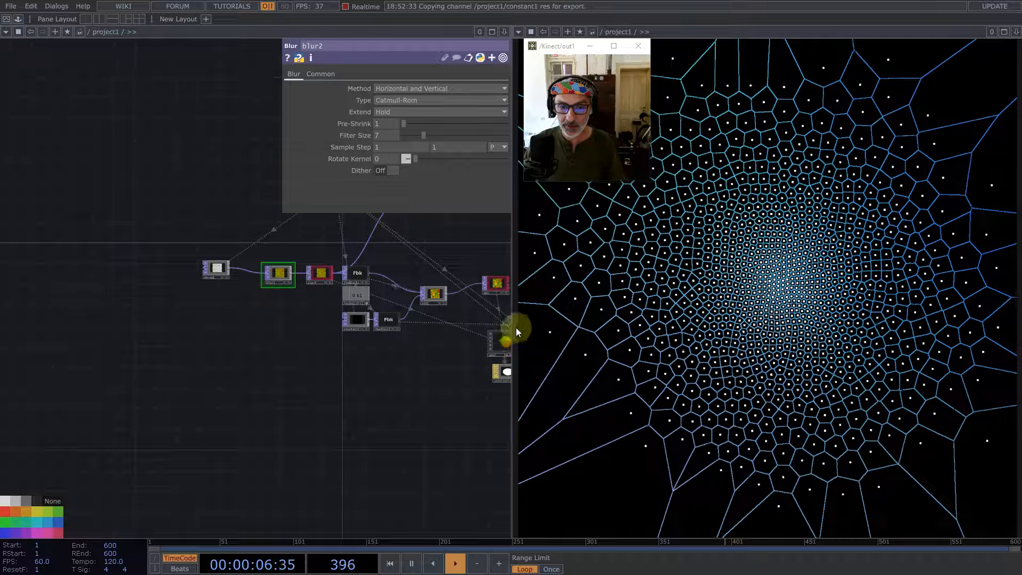
Step: Switch noise1's viewer from the point display back to its pixel image
left_click_drag(511, 319, 522, 318)
left_click_drag(295, 393, 226, 390)
left_click_drag(75, 187, 258, 286)
left_click_drag(285, 382, 68, 375)
left_click_drag(135, 313, 256, 223)
scroll(186, 293, "up", 9)
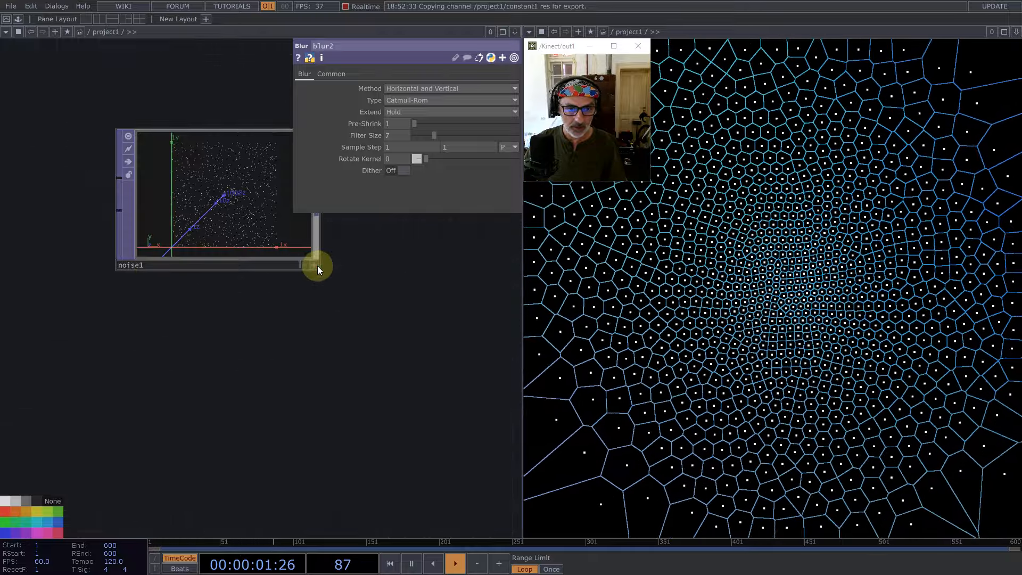
right_click(228, 143)
left_click(271, 320)
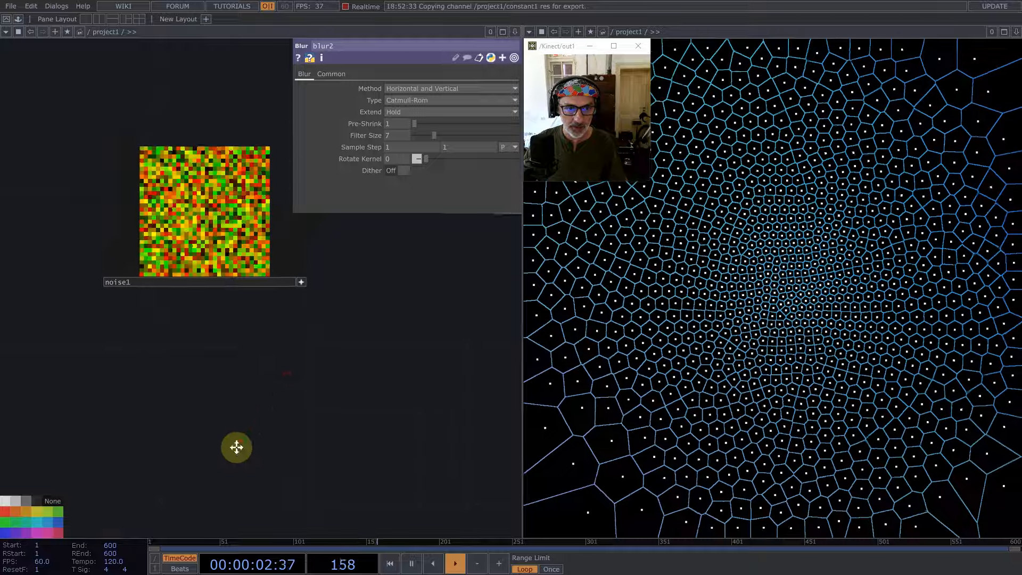
left_click_drag(288, 374, 236, 448)
left_click(262, 334)
left_click_drag(349, 401, 222, 452)
scroll(179, 445, "down", 2)
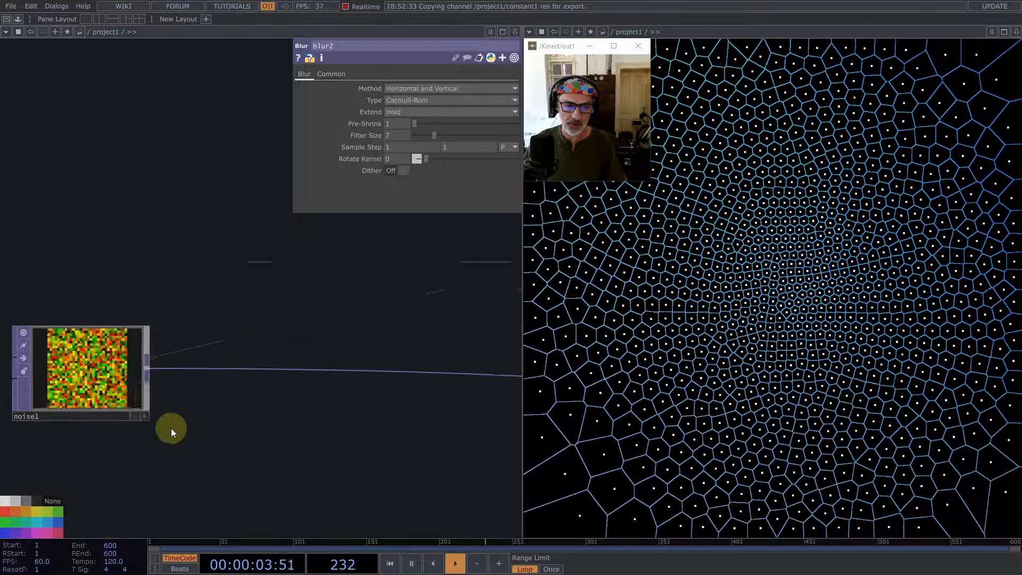
Step: Branch a Math TOP off noise1's output and set its Pre-Add to -0.5
middle_click(160, 389)
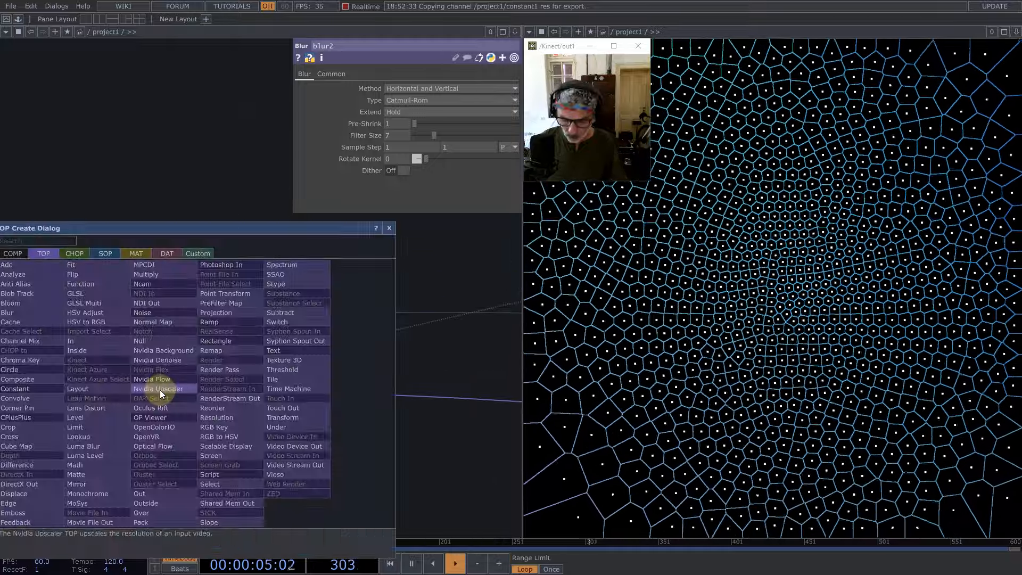
type("m")
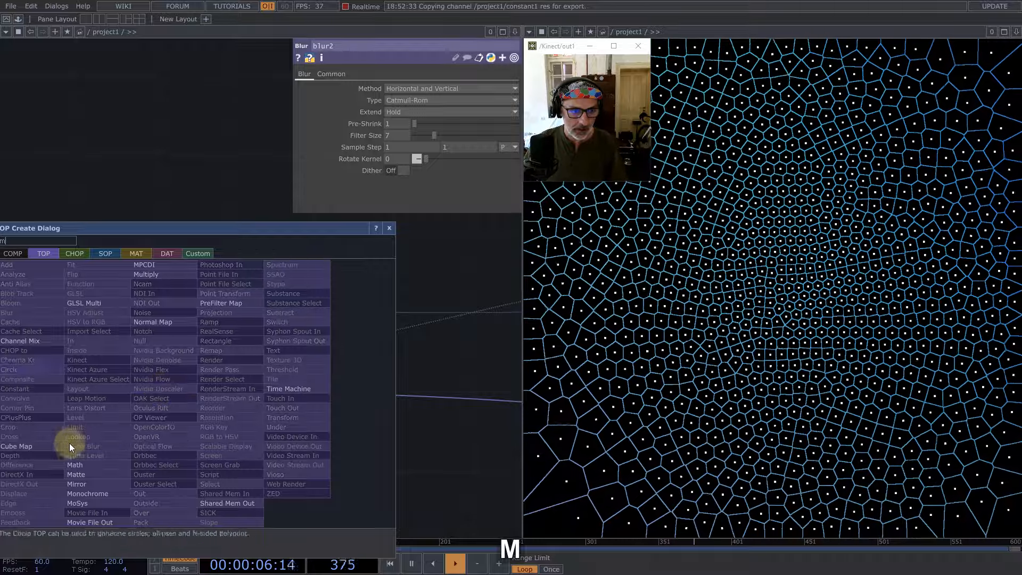
left_click(75, 464)
left_click(187, 296)
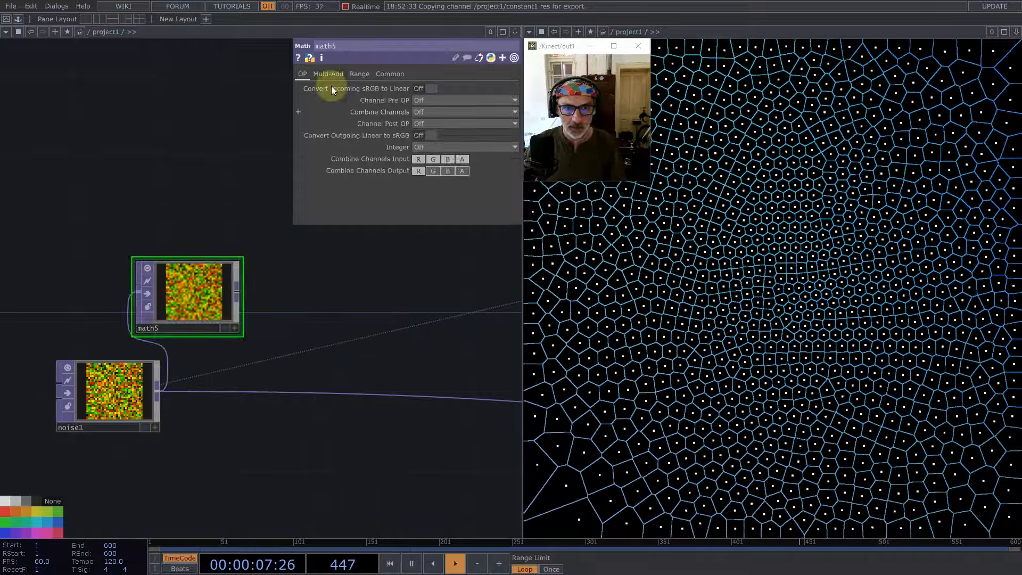
left_click(328, 74)
type("-")
key("Return")
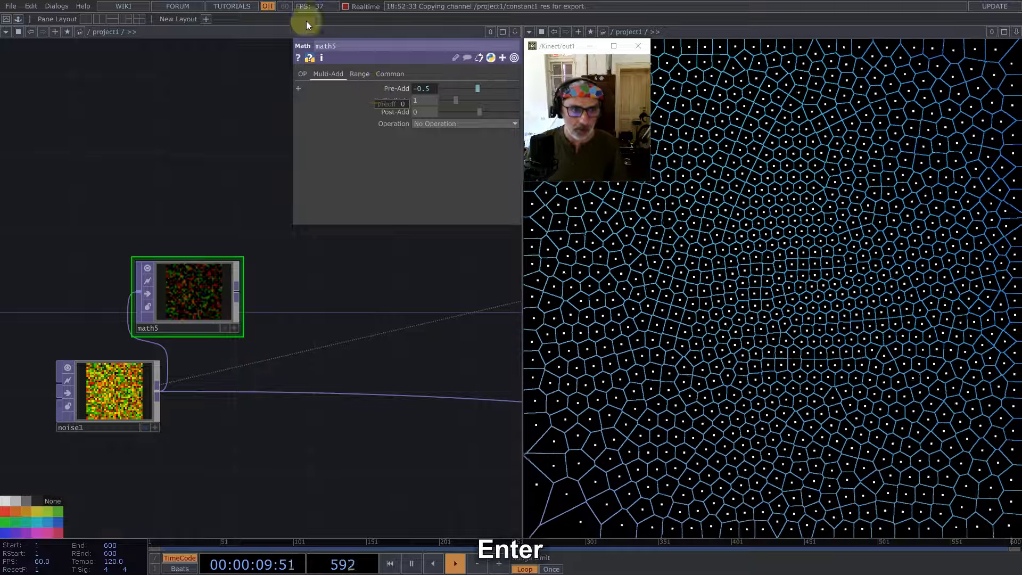
Step: Add the custom Normalize component from My Components and place it in line after math5
left_click(19, 21)
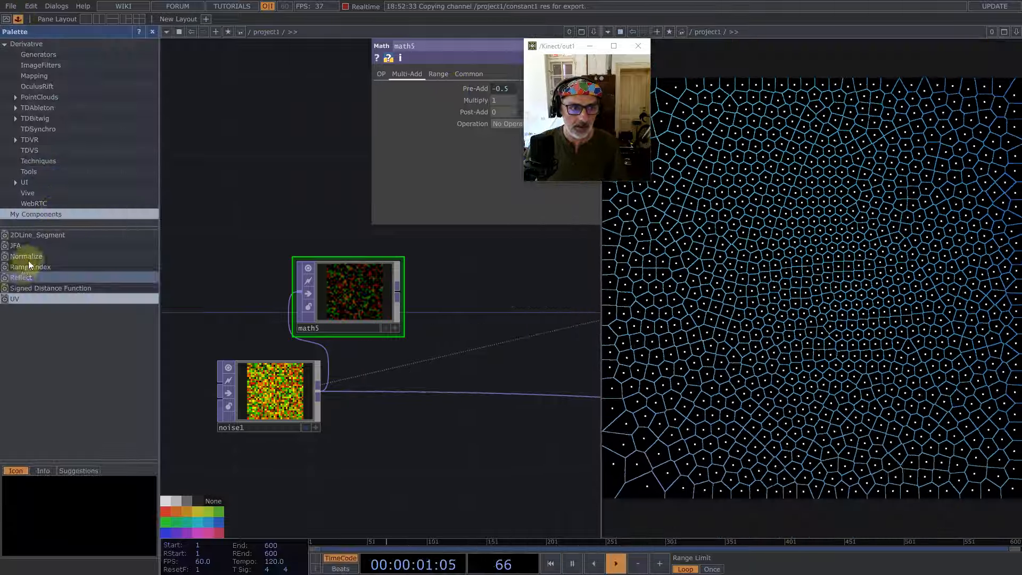
left_click_drag(26, 256, 355, 254)
left_click_drag(454, 259, 455, 259)
left_click_drag(419, 335, 347, 447)
left_click_drag(325, 407, 395, 454)
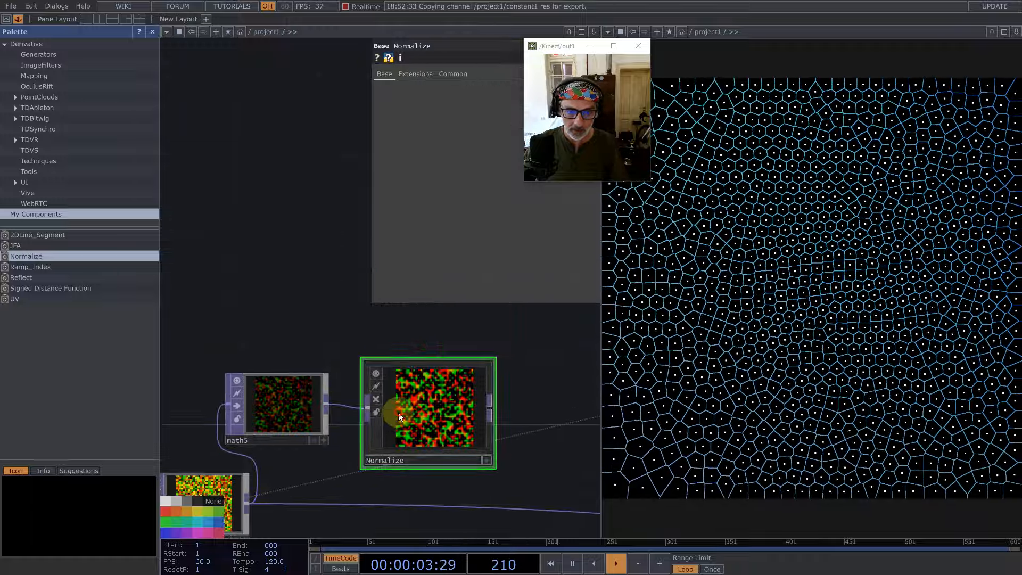
Step: Enter the Normalize component, examine its math1 and comp1 operators, and return to the parent network
key("i")
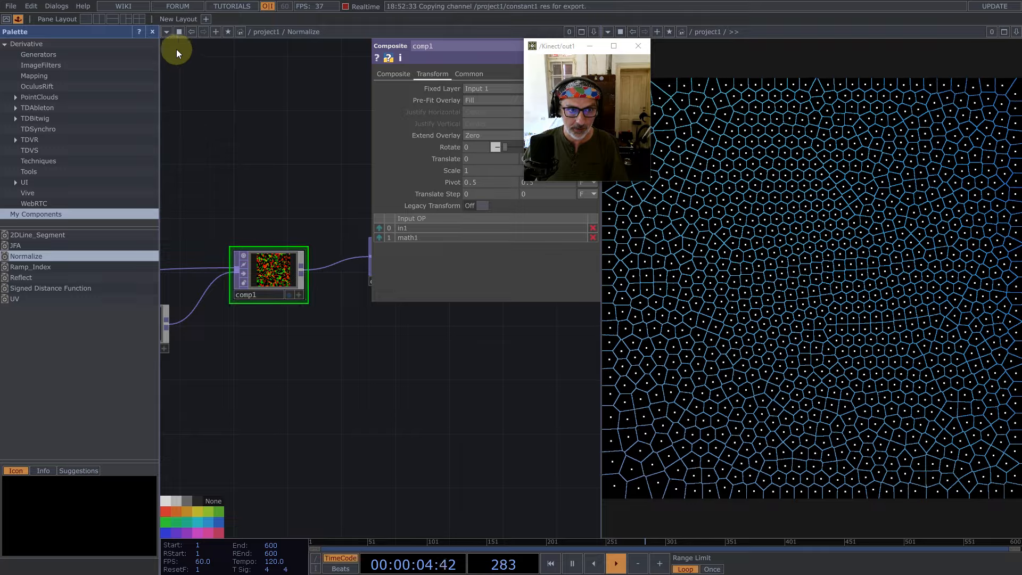
left_click(152, 32)
left_click_drag(150, 385, 334, 428)
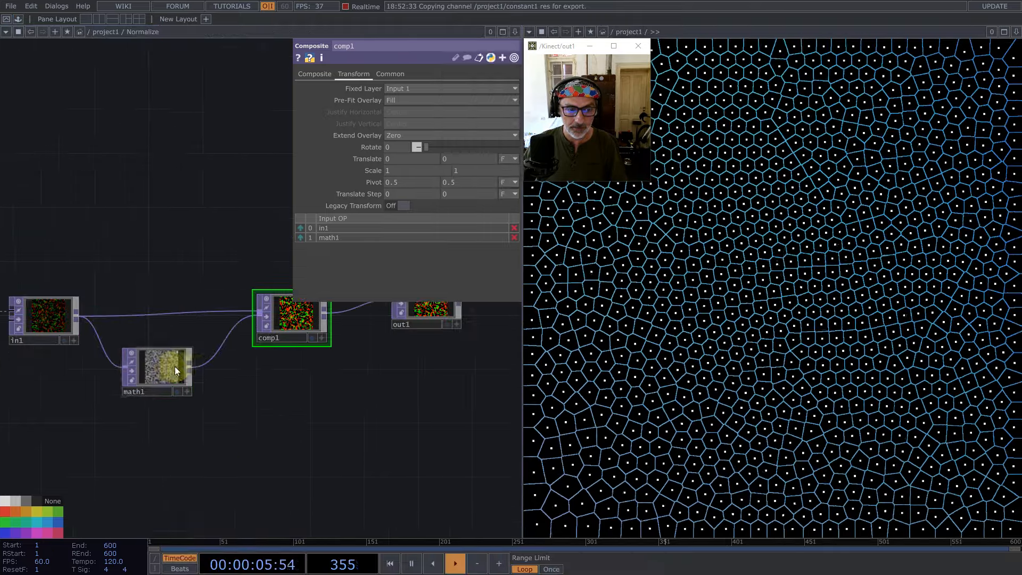
left_click(179, 367)
left_click(301, 320)
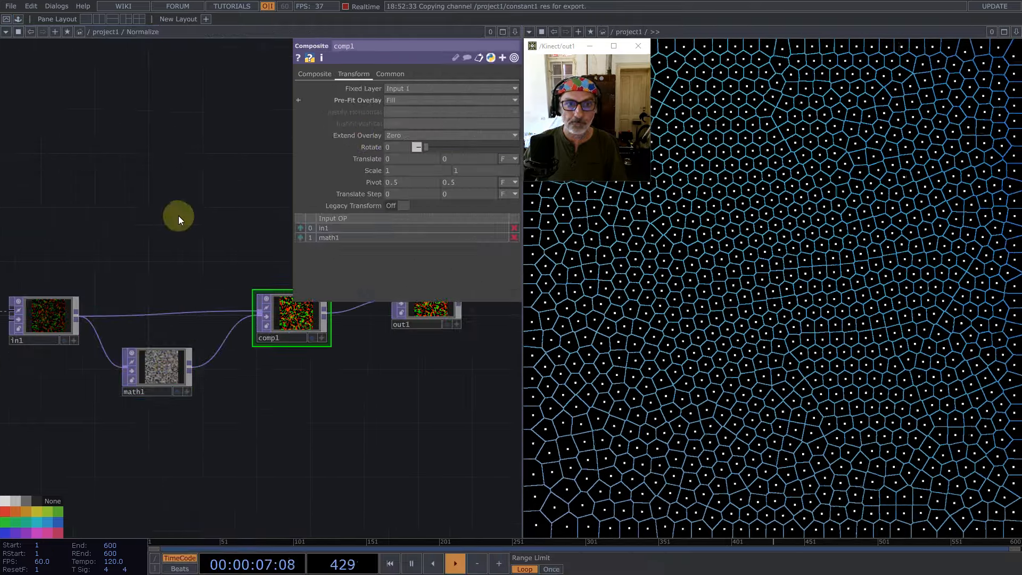
scroll(179, 436, "down", 8)
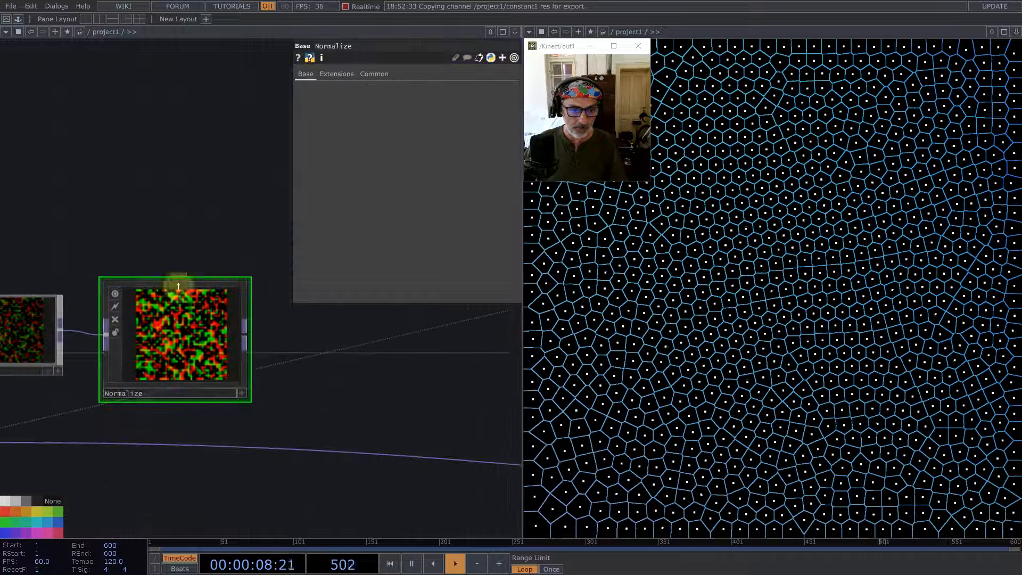
Step: Activate Normalize's viewer and display its output as points
scroll(175, 303, "down", 2)
left_click(217, 366)
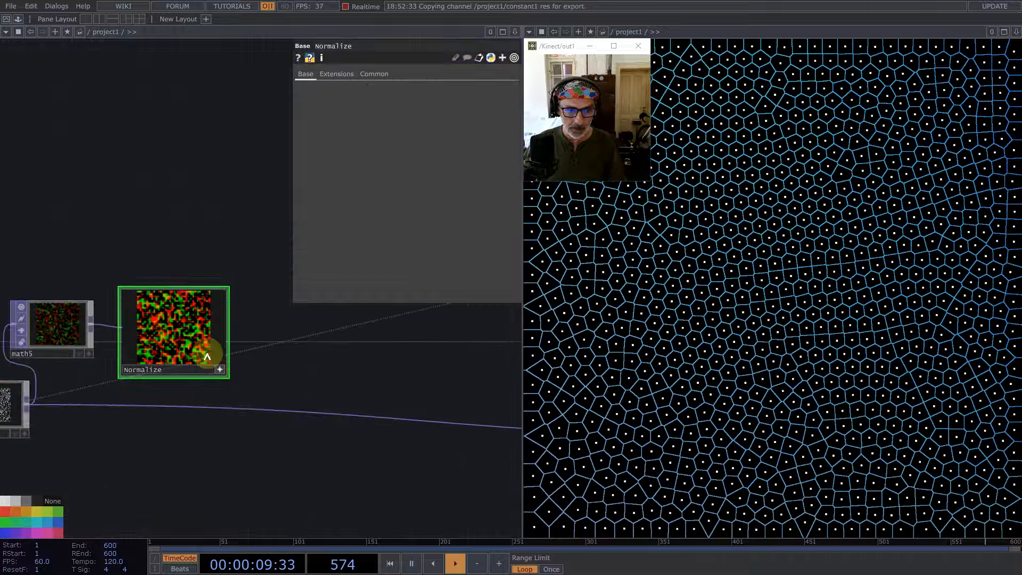
right_click(199, 362)
left_click(221, 415)
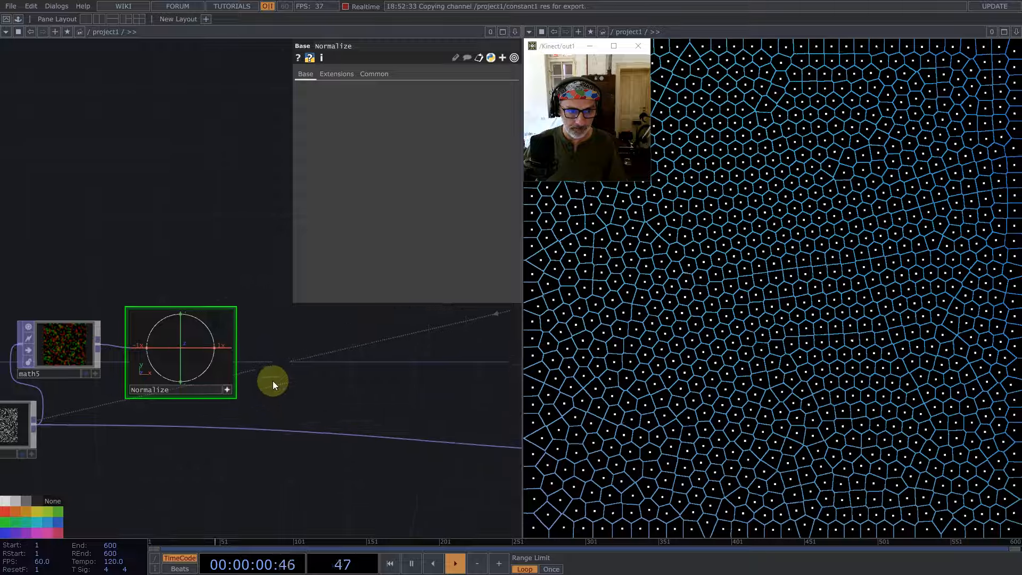
Step: Append a Math TOP to Normalize's output and set its Multiply to 0.5
middle_click(237, 349)
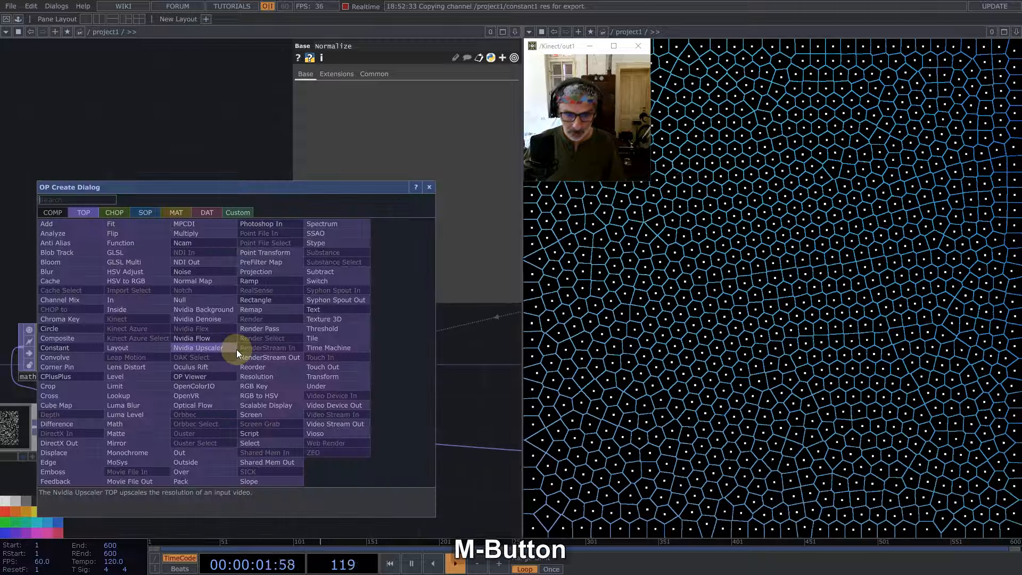
type("mat")
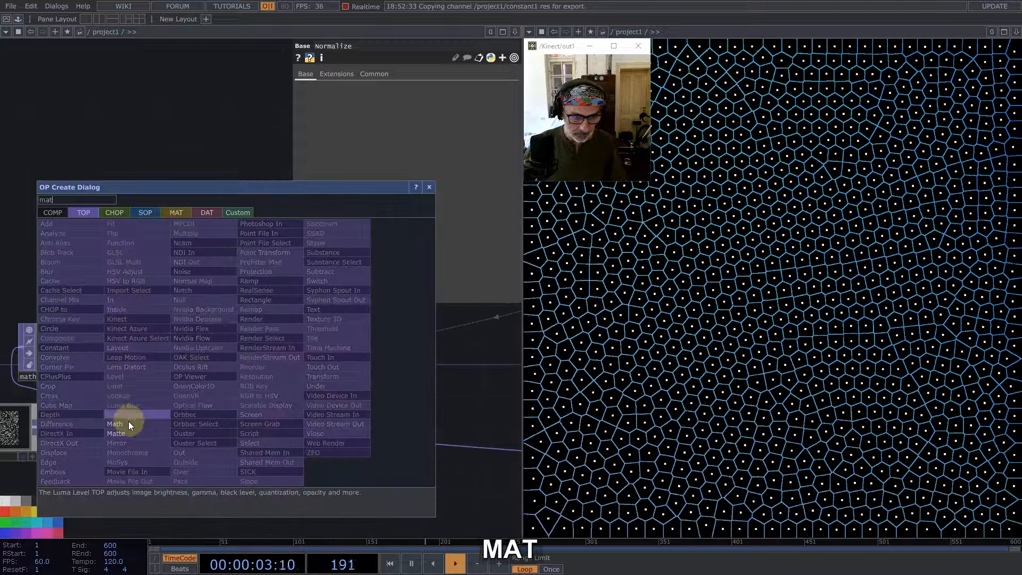
left_click(129, 421)
left_click(345, 321)
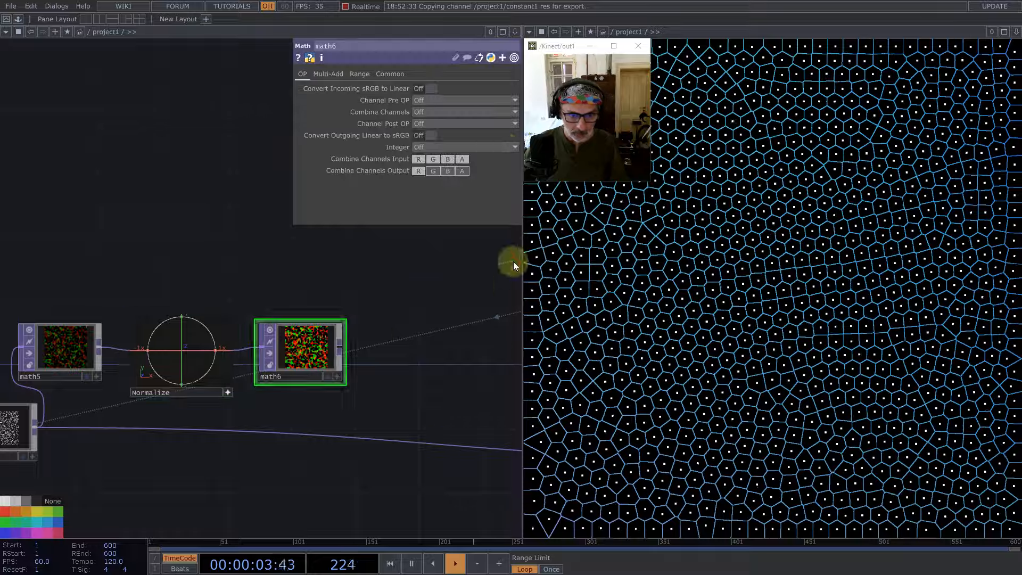
left_click(341, 74)
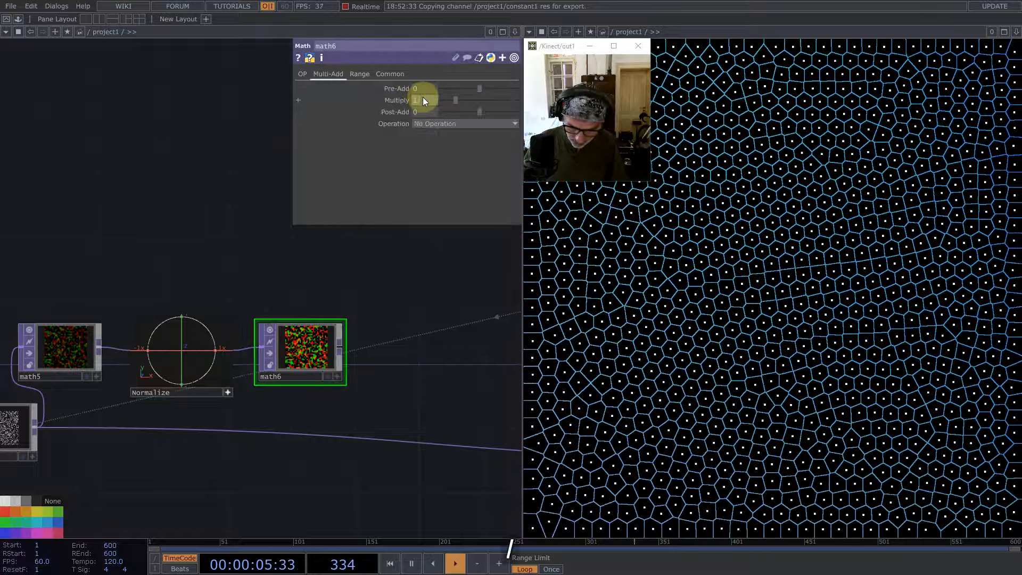
type("0.5")
key("Return")
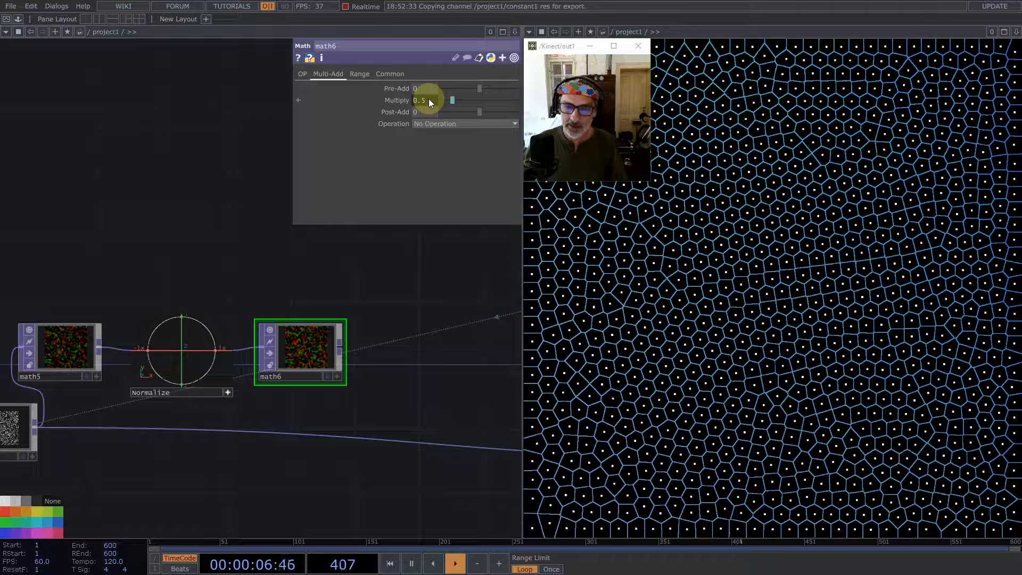
Step: Set math6's Multiply to one third (0.3333) and its Post-Add to 0.5
left_click(417, 103)
left_click(388, 112)
type("3")
key("Return")
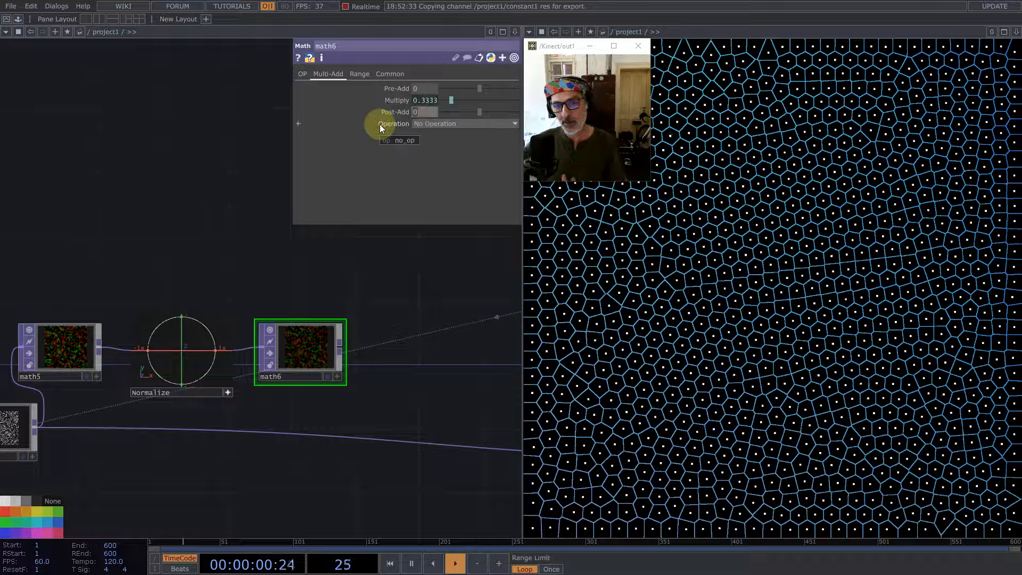
type("1/2")
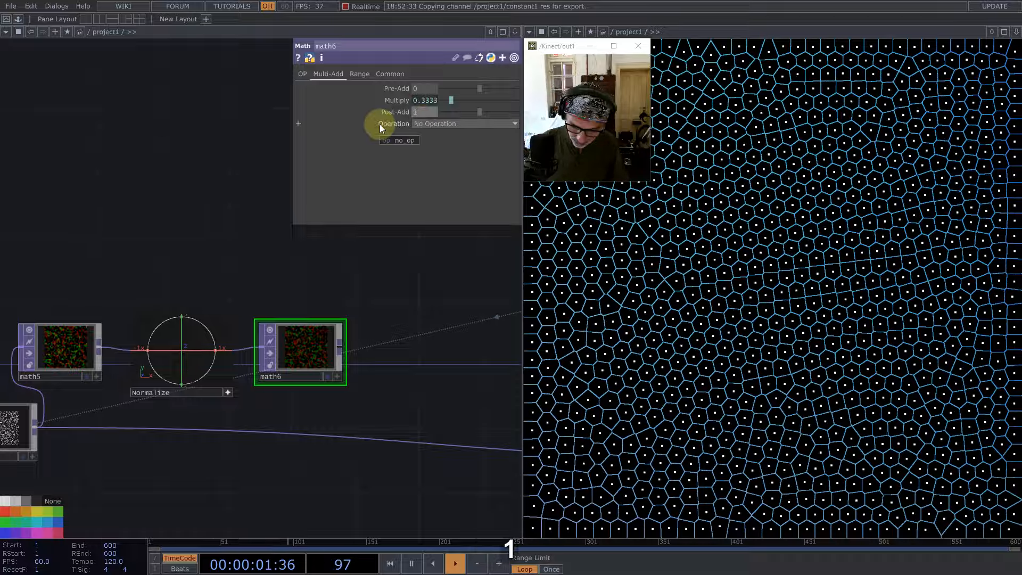
key("Return")
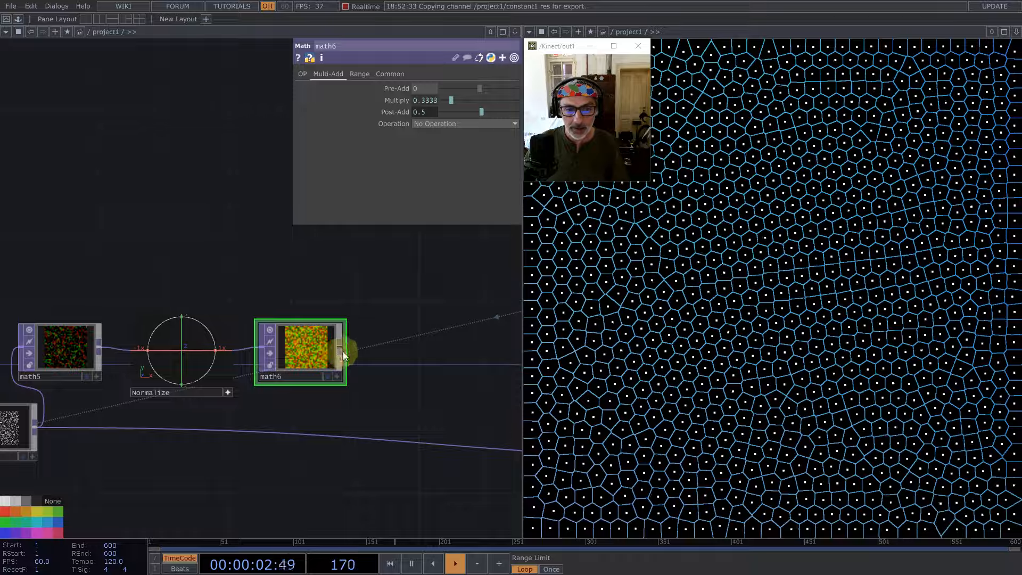
Step: Activate math6's viewer and display its output as points
left_click(339, 378)
right_click(308, 351)
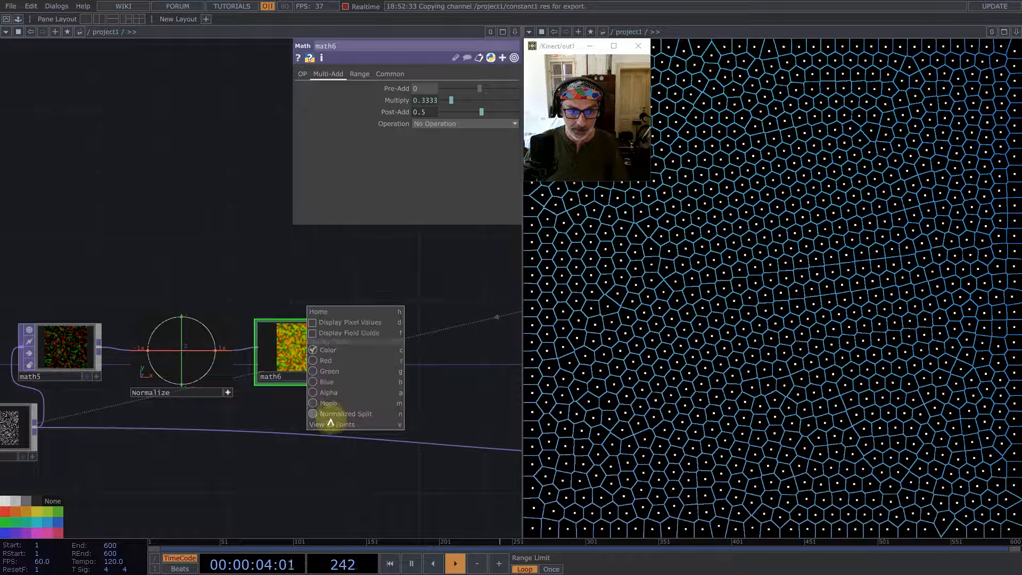
left_click(331, 427)
Step: Feed math6 into the start null in place of the blurred noise and restart the relaxation
left_click_drag(359, 296, 356, 332)
scroll(325, 404, "down", 5)
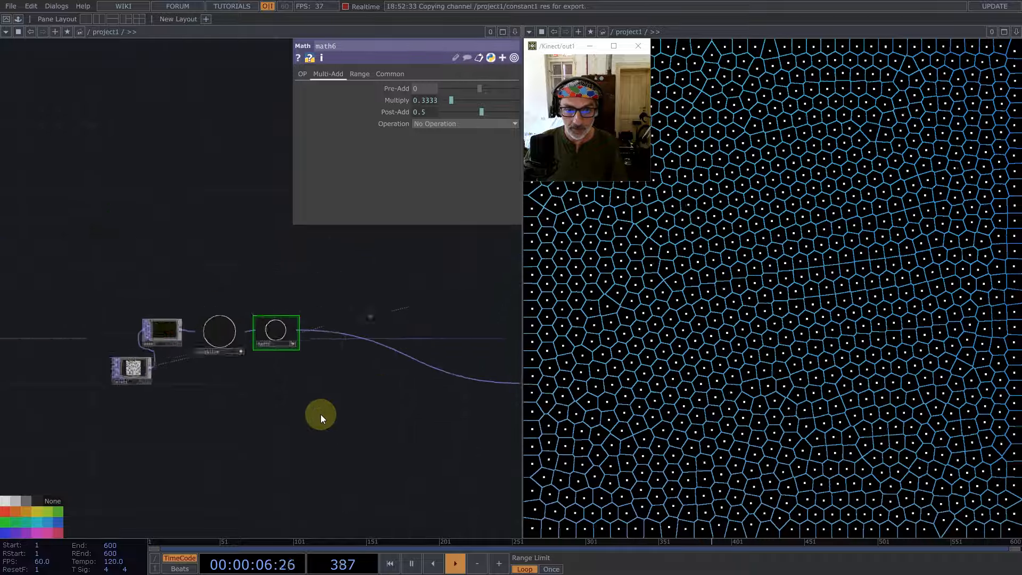
left_click_drag(390, 392, 308, 411)
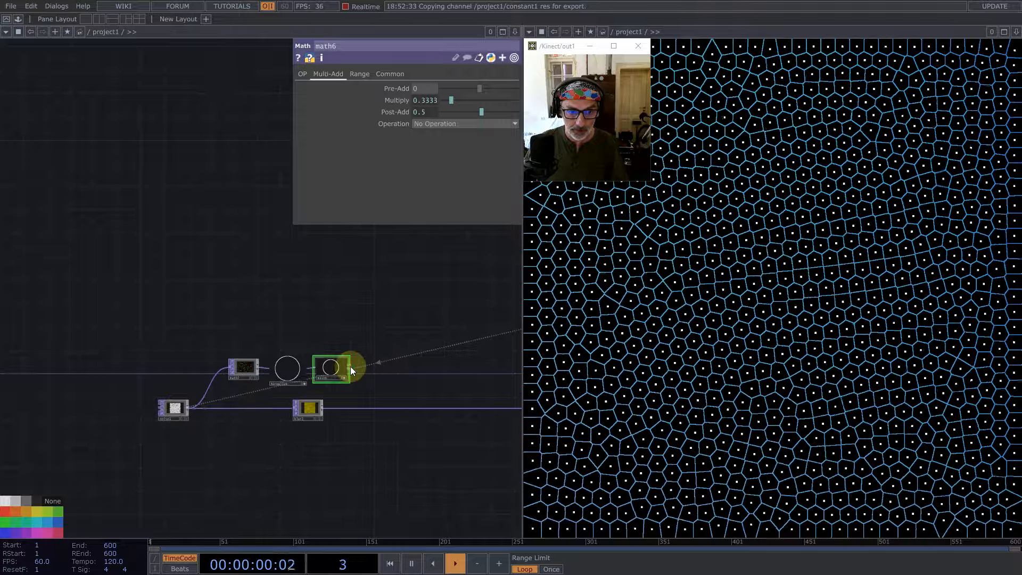
left_click(385, 409)
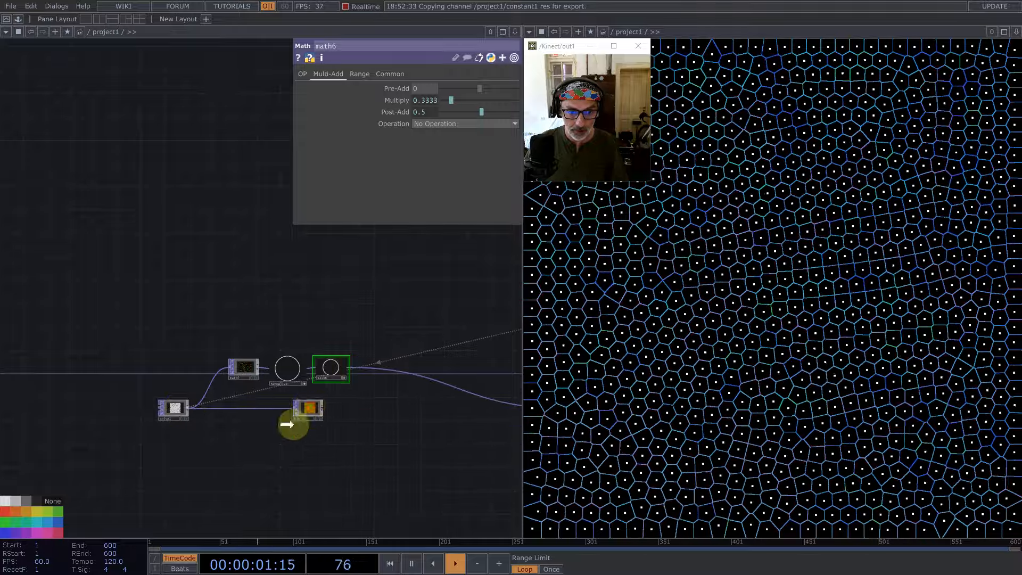
left_click_drag(306, 413, 266, 454)
left_click(347, 445)
key("1")
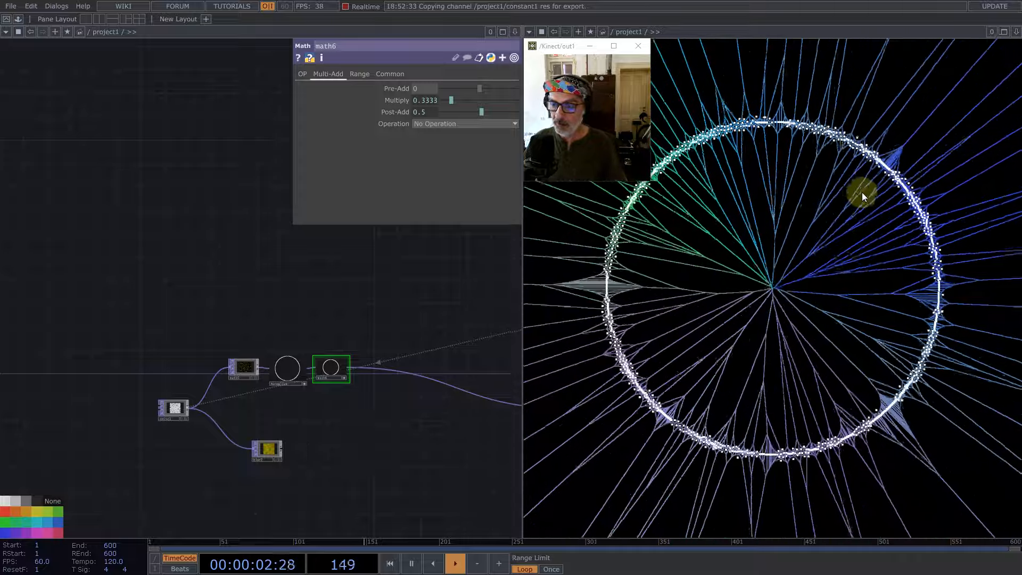
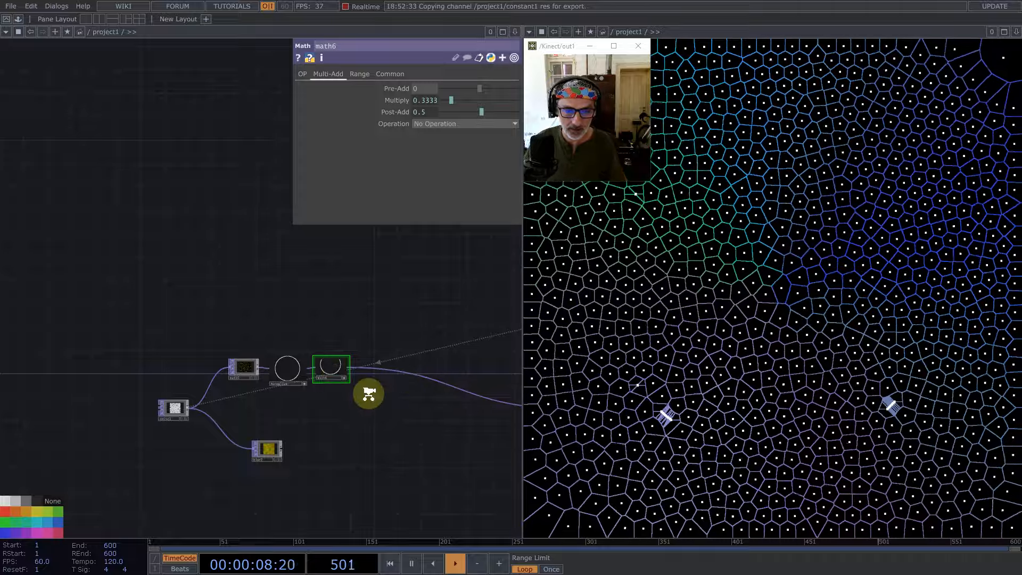
Step: Branch a Noise TOP off math6's output and wire math6 into both of its inputs
scroll(367, 394, "up", 5)
left_click_drag(330, 379, 262, 425)
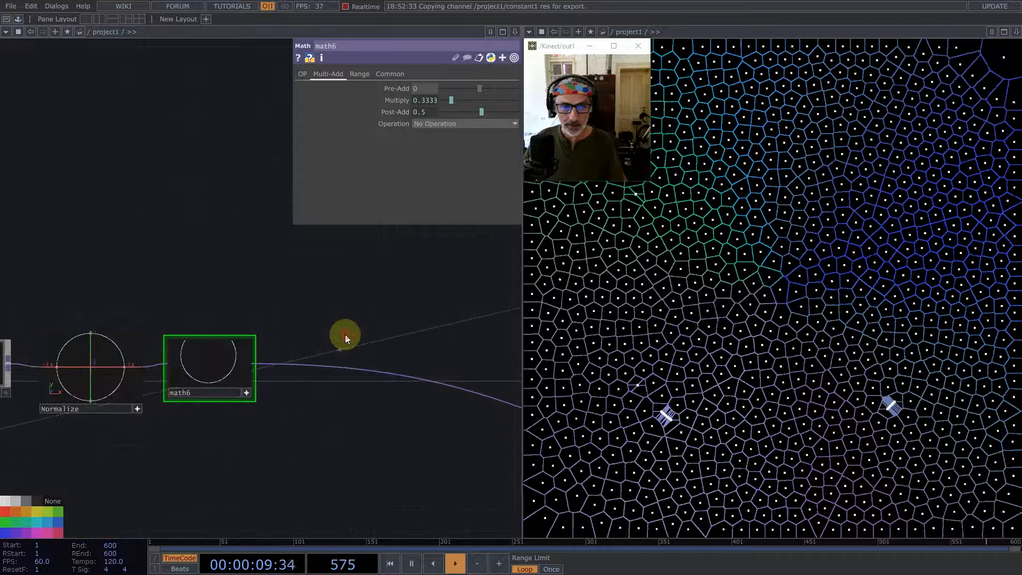
middle_click_drag(254, 359, 319, 274)
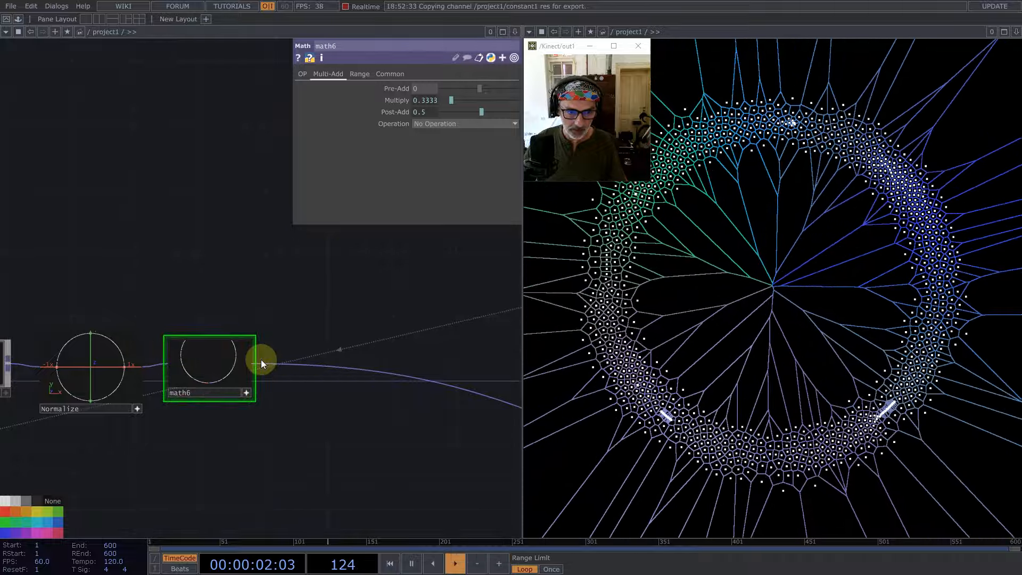
right_click(253, 362)
type("noise")
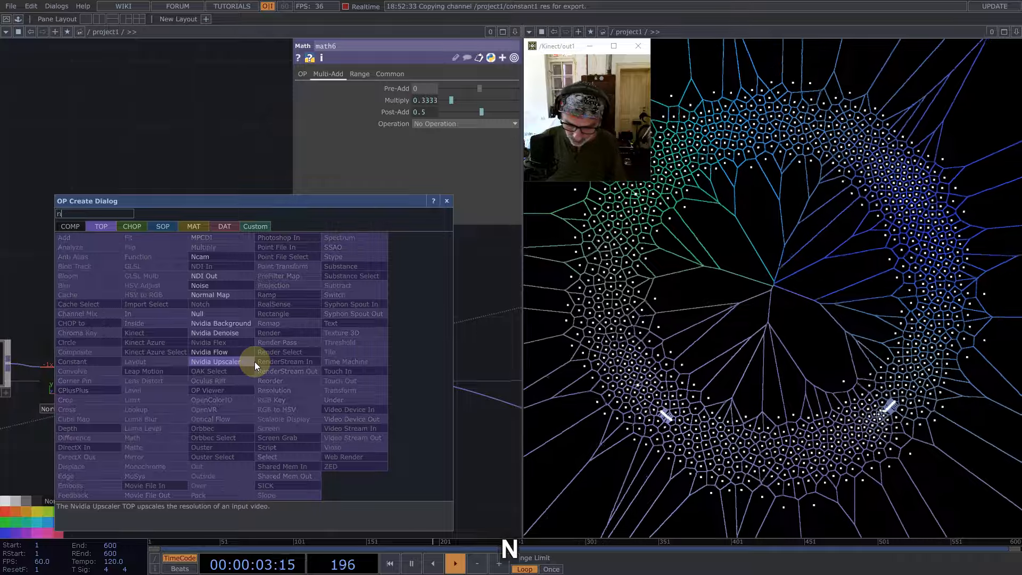
left_click(213, 286)
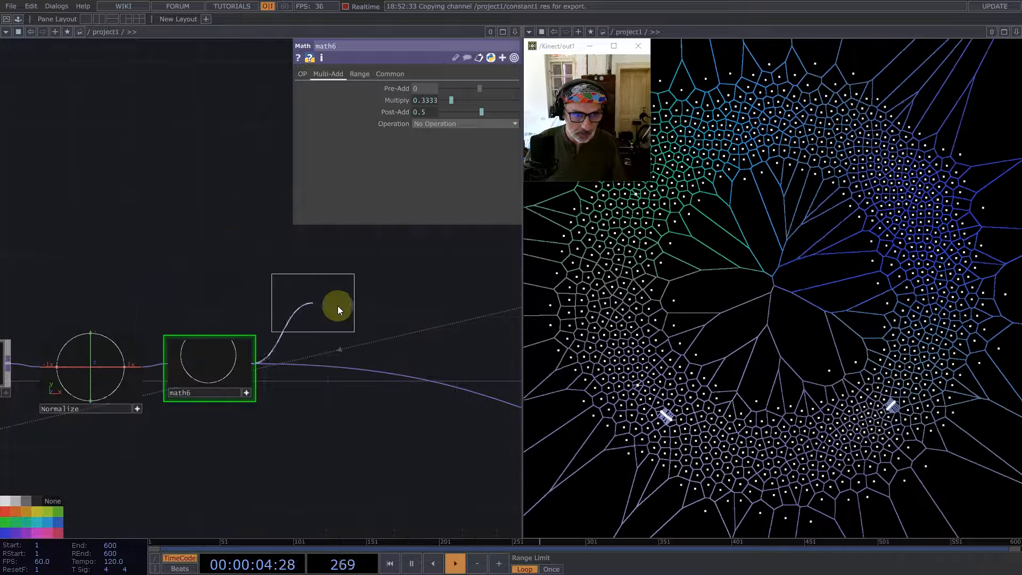
left_click(373, 302)
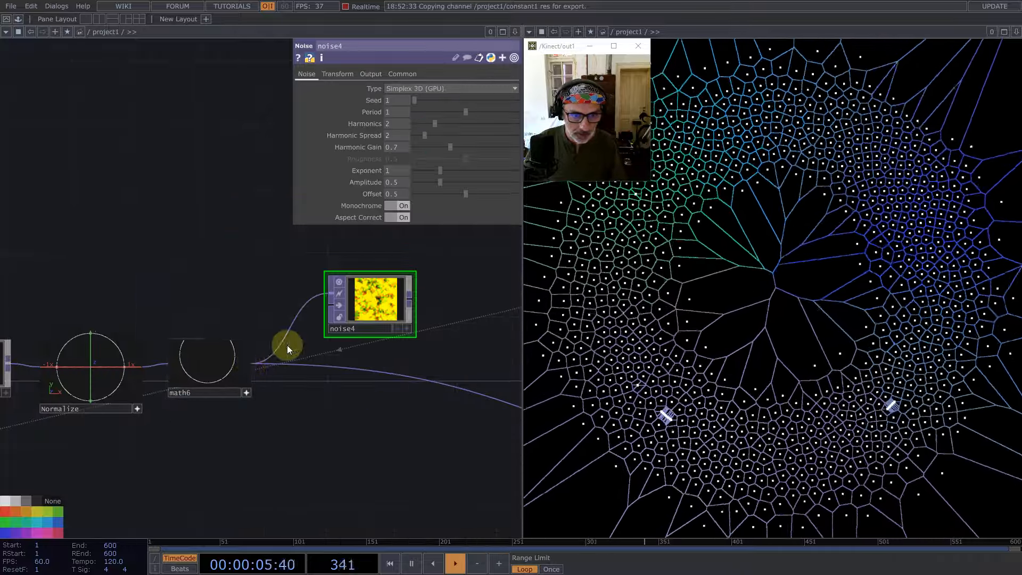
left_click_drag(254, 361, 375, 301)
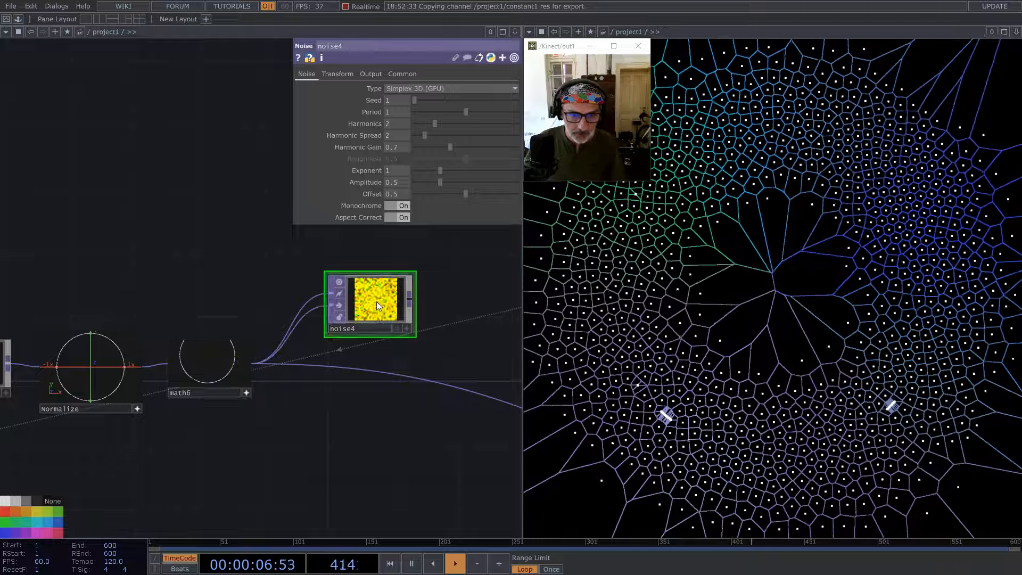
Step: Feed noise4 into the start null with Monochrome off, Offset 0 and Amplitude 0.15
left_click_drag(452, 198, 336, 187)
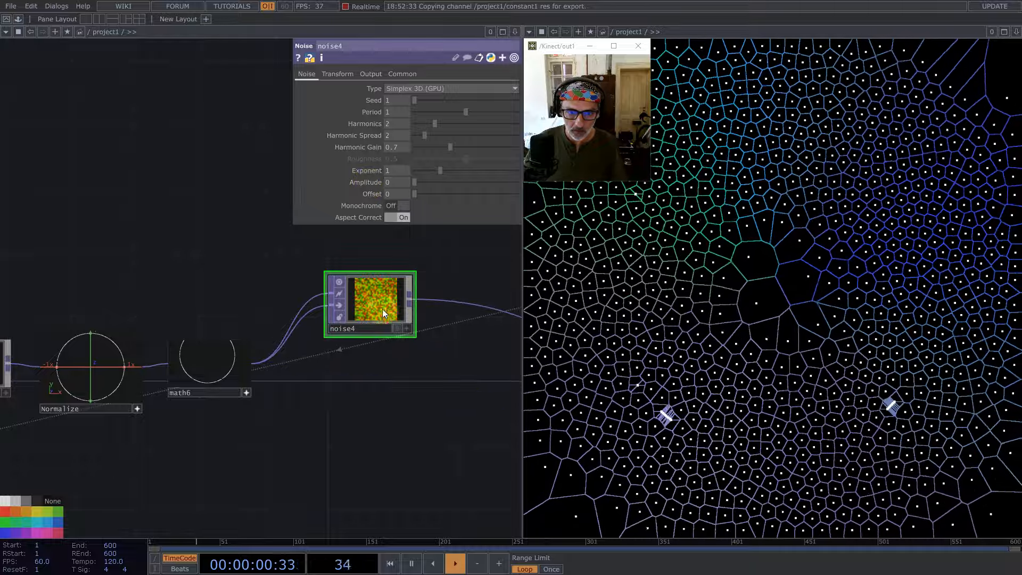
left_click_drag(383, 312, 368, 392)
left_click_drag(413, 183, 419, 181)
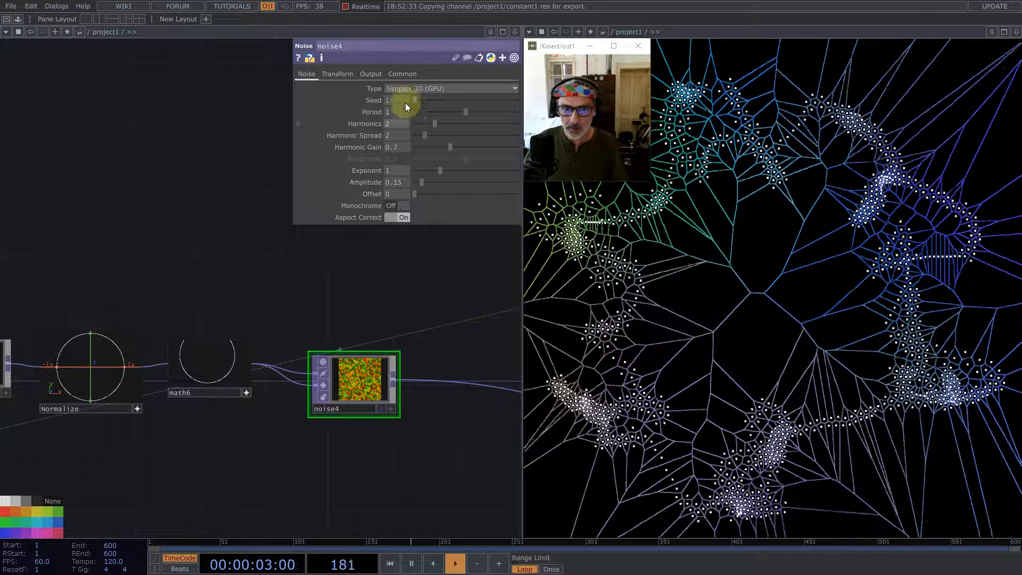
Step: Set noise4's Period to 0.01 and its Amplitude to 0.1
left_click_drag(417, 115, 399, 113)
type("1")
key("Return")
left_click(398, 182)
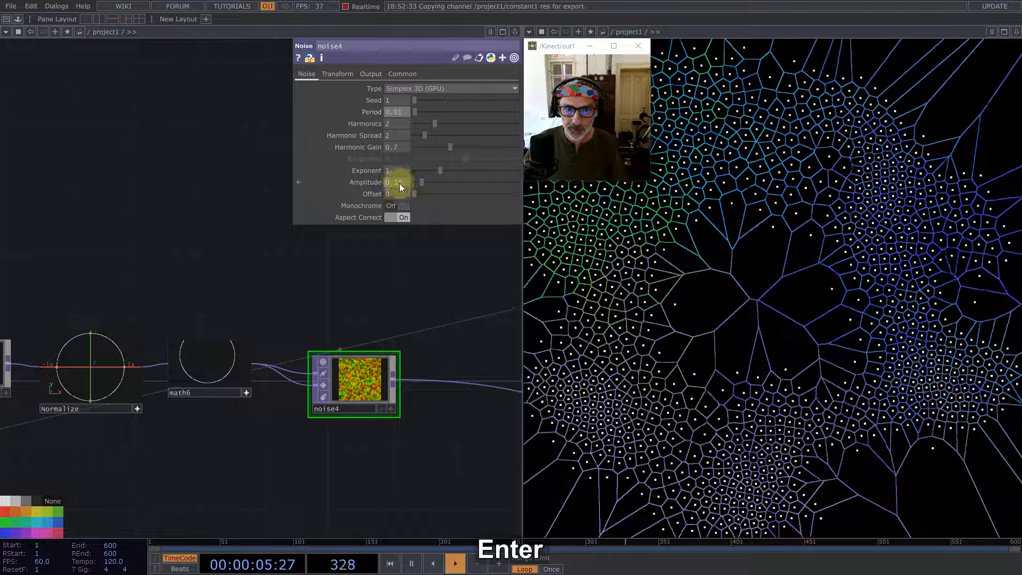
key("BackSpace")
key("Return")
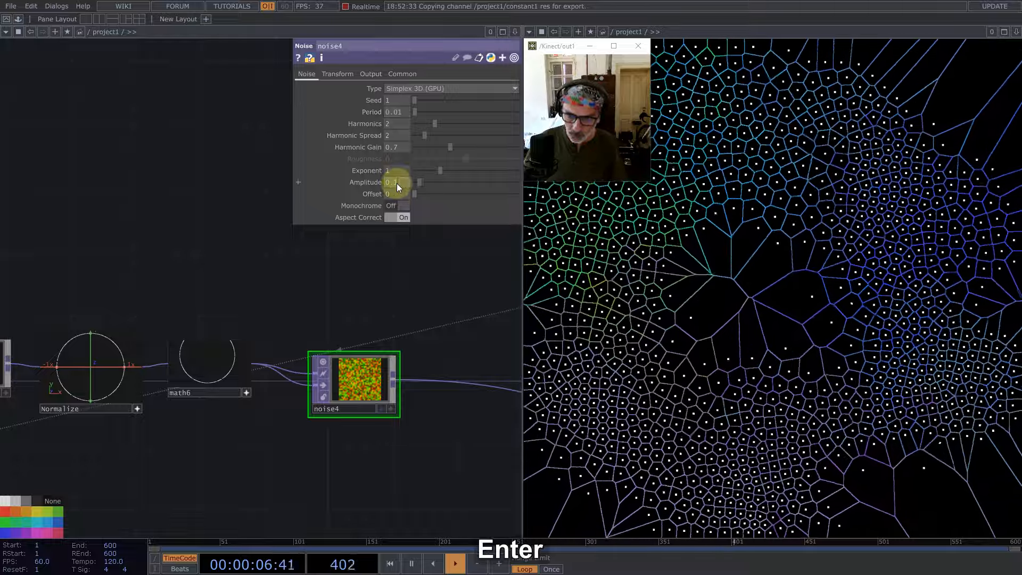
Step: Restart the relaxation from the noisy circle and set noise4's Period to 0.001
left_click(333, 290)
key("1")
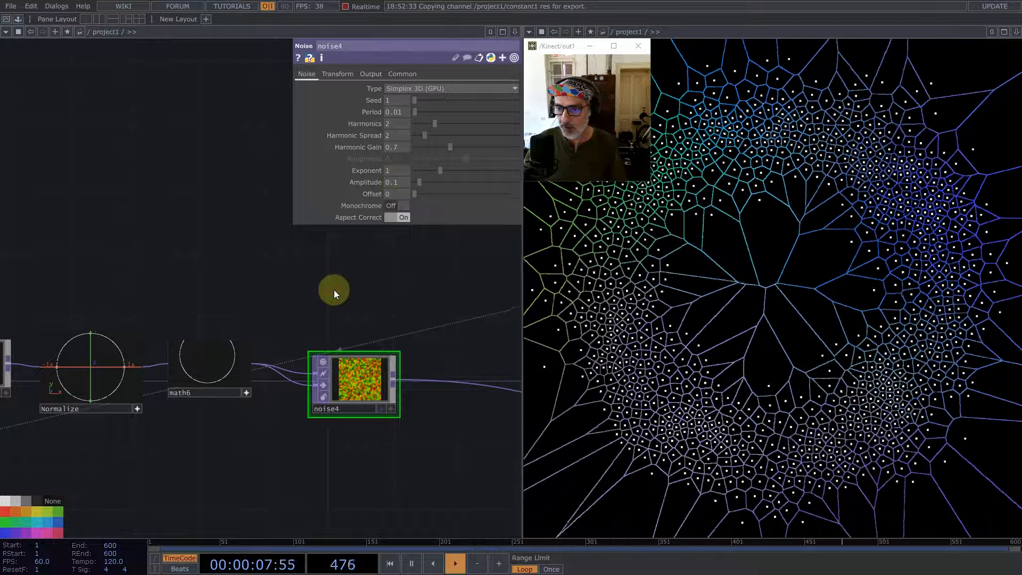
key("1")
left_click(399, 114)
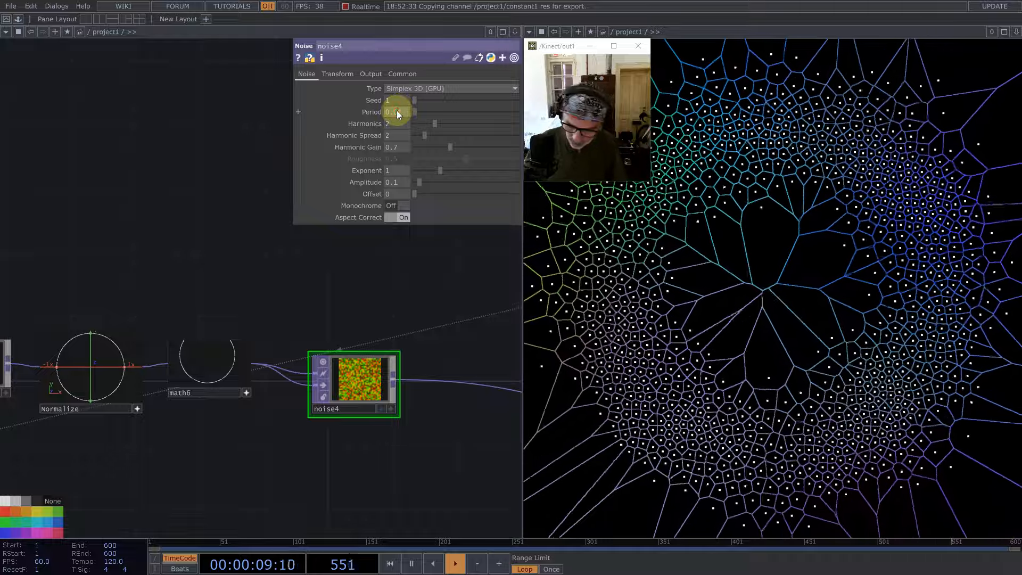
key("Return")
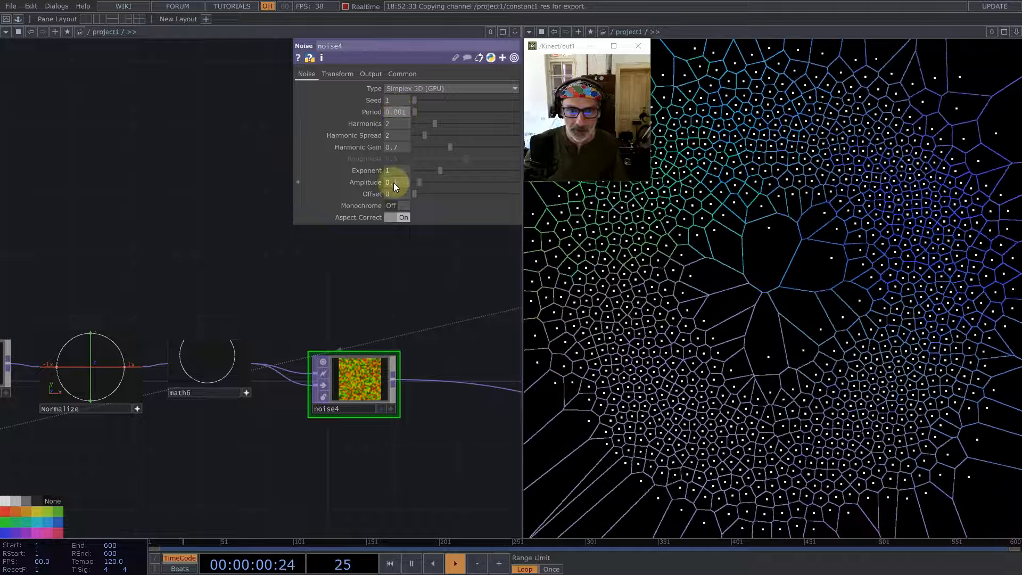
Step: Set noise4's Amplitude to 0.01 and restart the relaxation from the thinner circle
left_click(392, 184)
type("0.01")
key("Return")
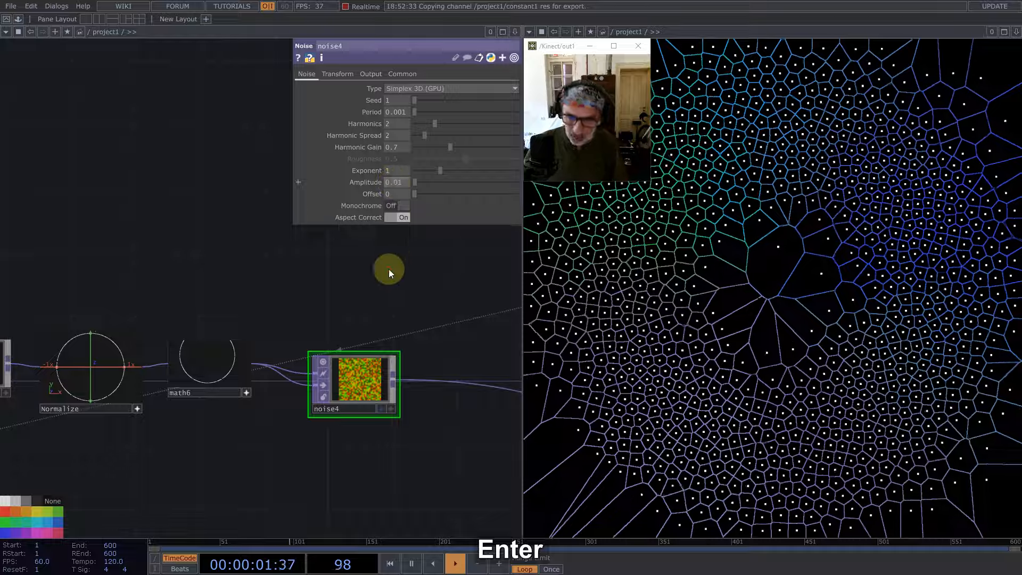
key("1")
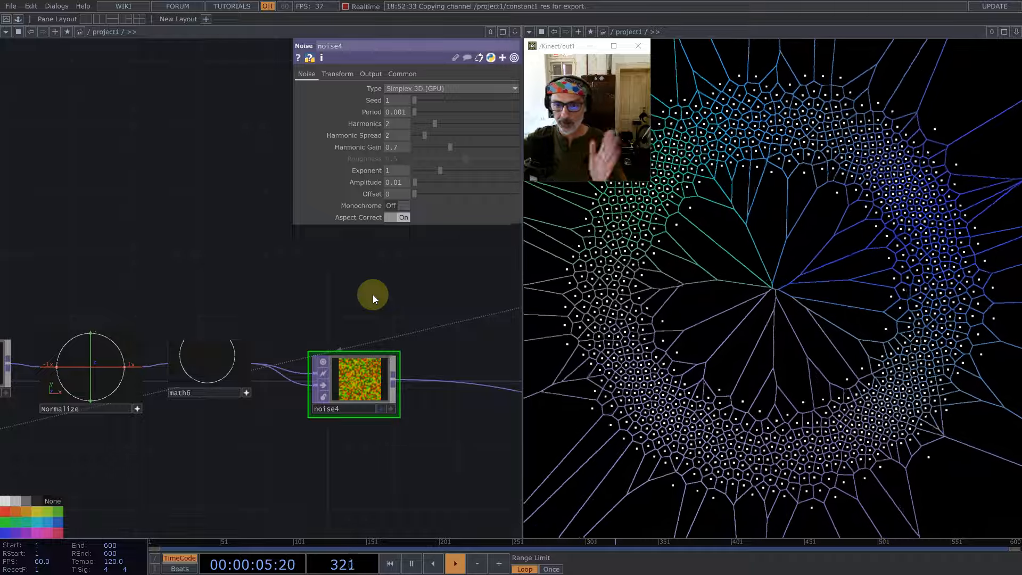
Step: Enter the Normalize component and bring up math1's channel operation parameters
left_click_drag(217, 275, 481, 262)
left_click_drag(213, 351, 181, 353)
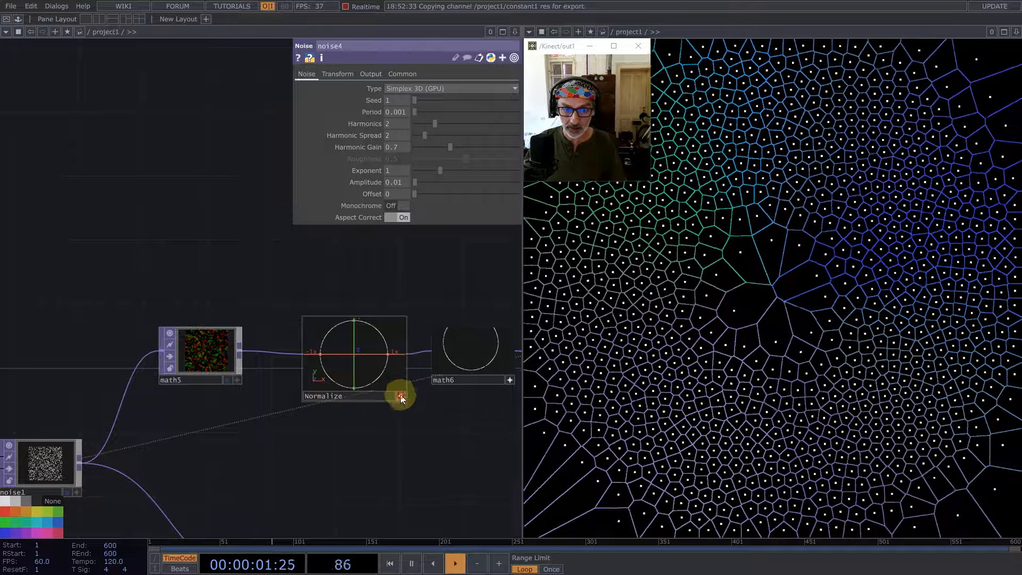
left_click(380, 362)
double_click(380, 362)
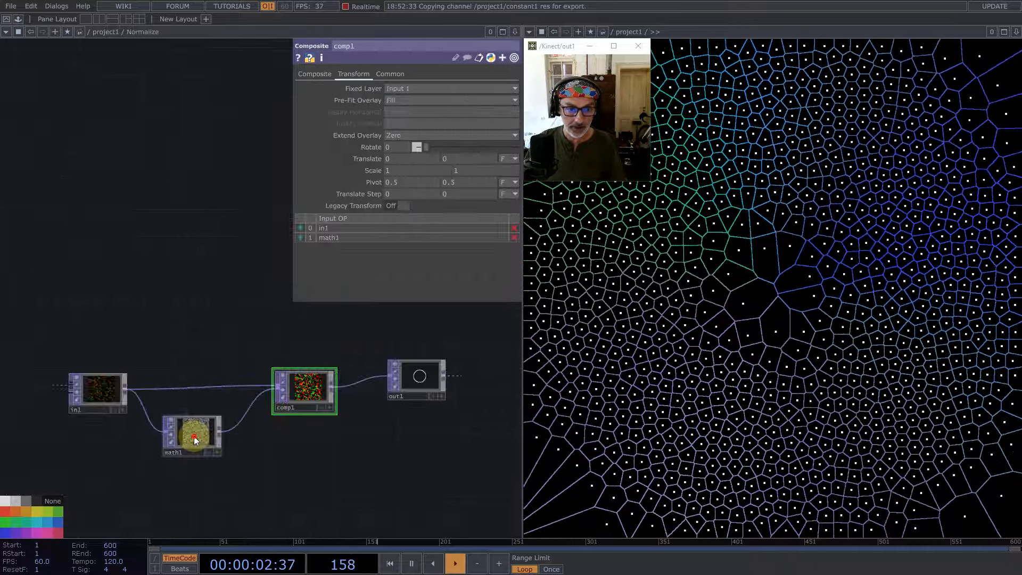
left_click(194, 436)
scroll(205, 440, "up", 5)
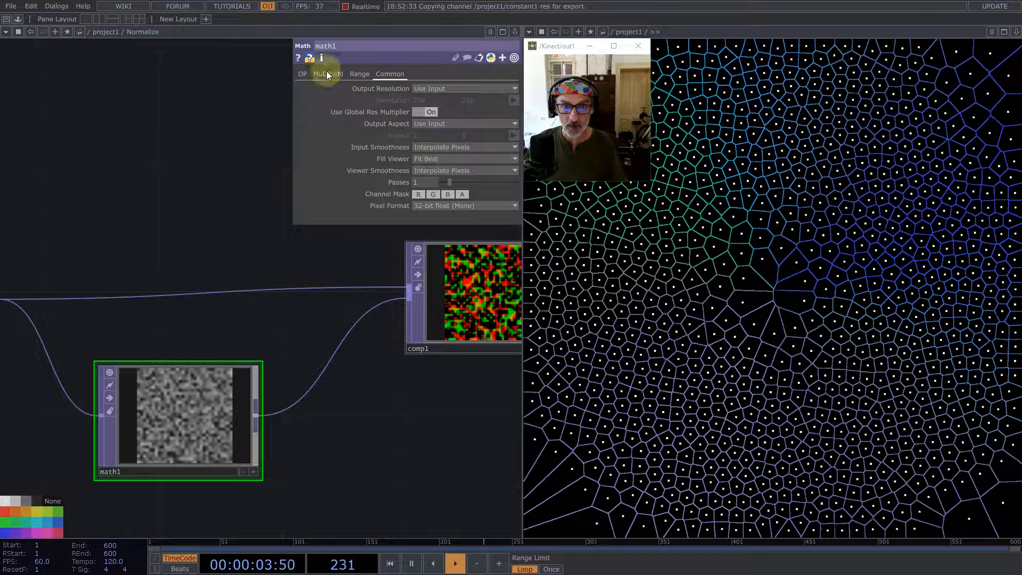
left_click(301, 74)
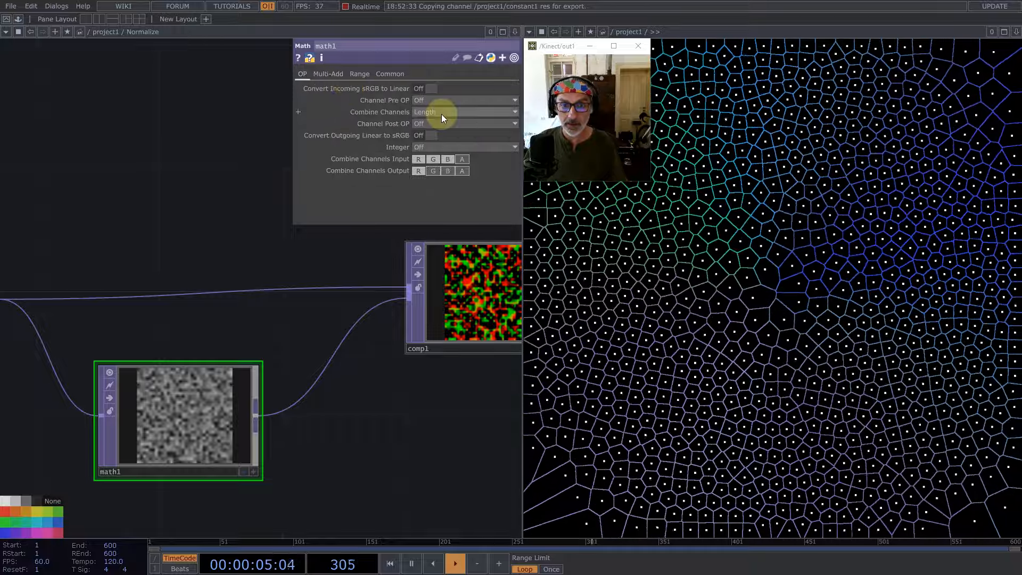
Step: Set math1's Channel Pre OP to Square, Combine Channels to Add and Channel Post OP to Root
left_click(429, 101)
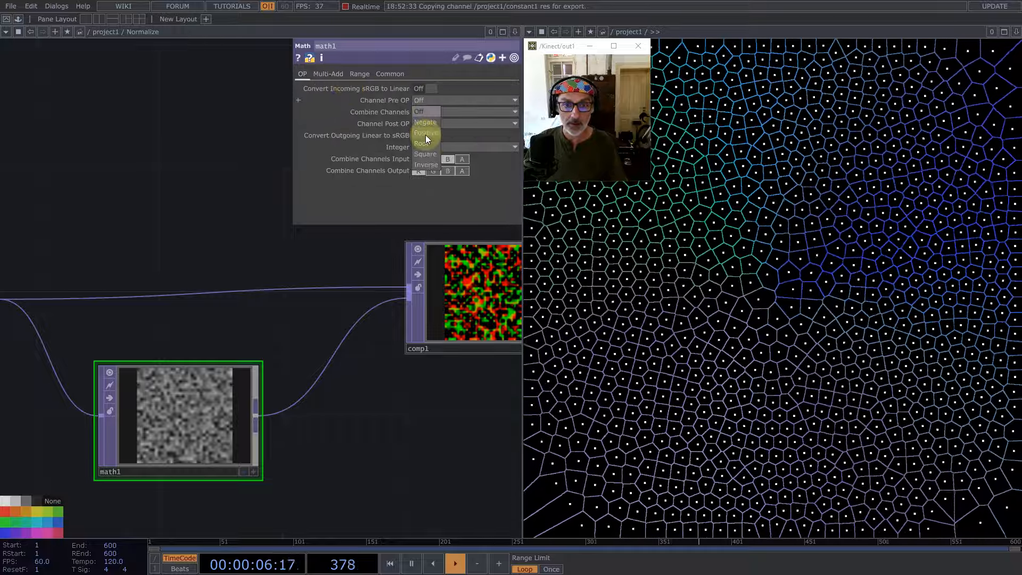
left_click(427, 153)
left_click(430, 112)
left_click(427, 135)
left_click(430, 122)
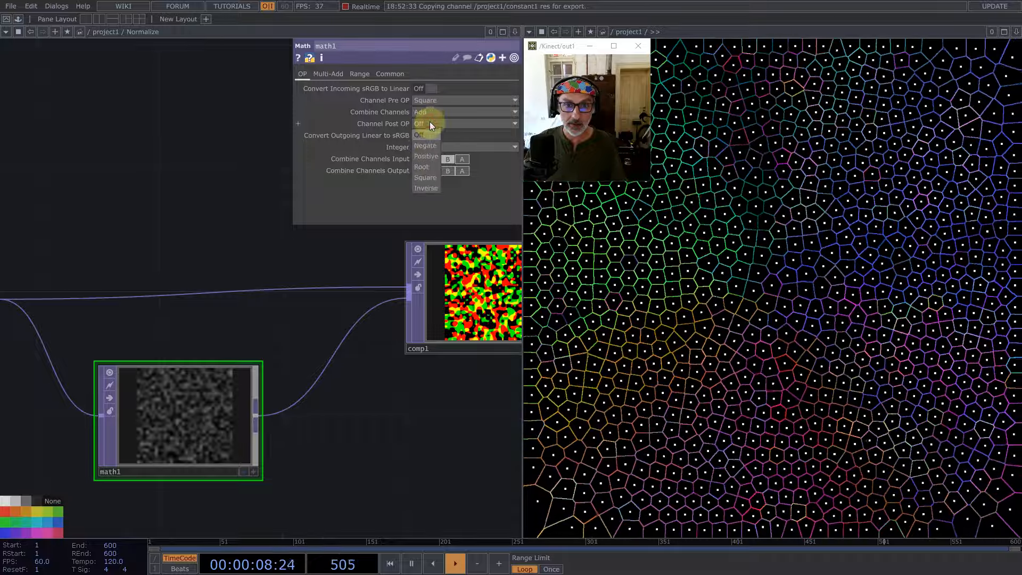
left_click(426, 167)
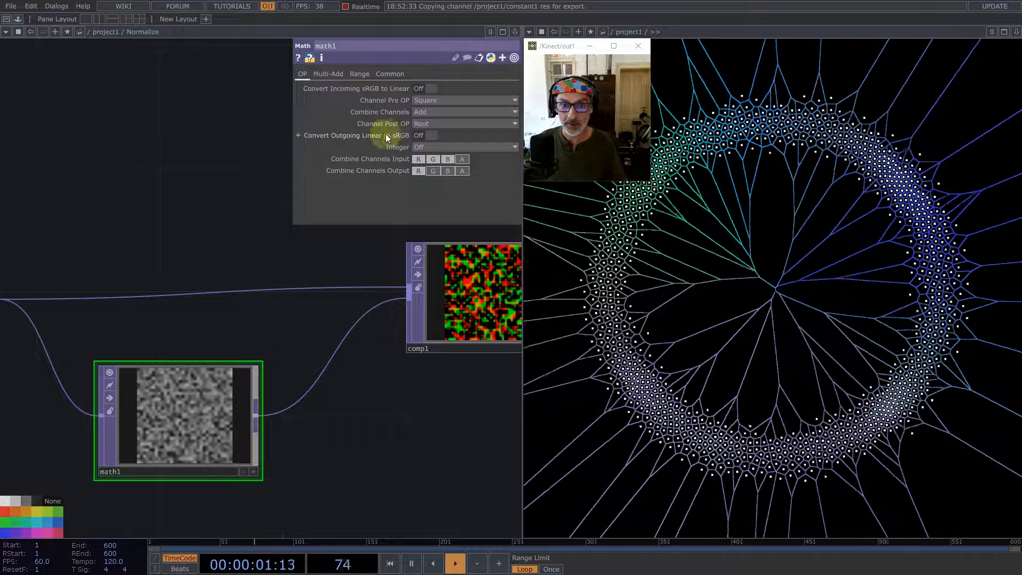
Step: Compare Maximum and Length for math1's Combine Channels and settle on Maximum
left_click(420, 112)
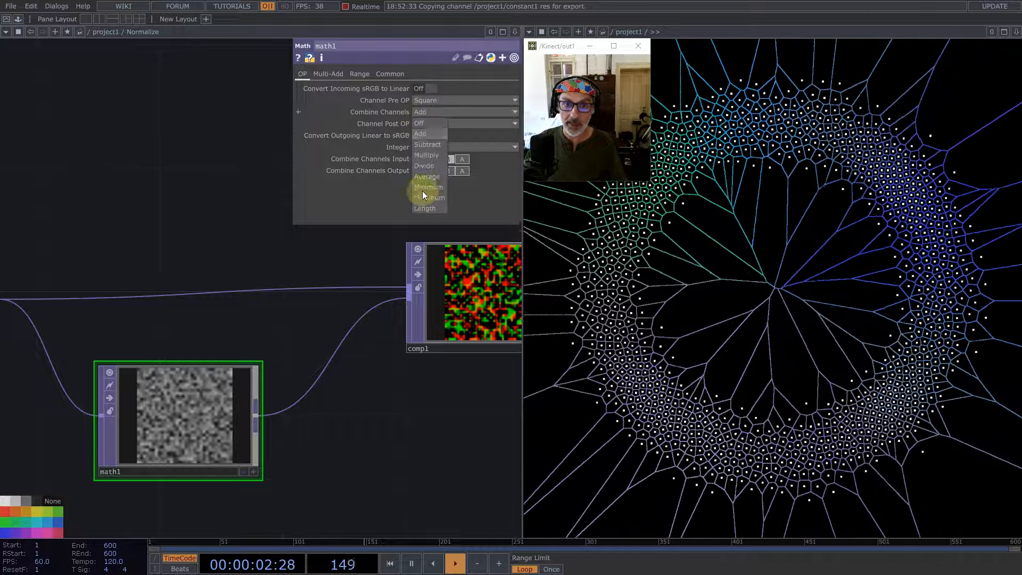
left_click(433, 198)
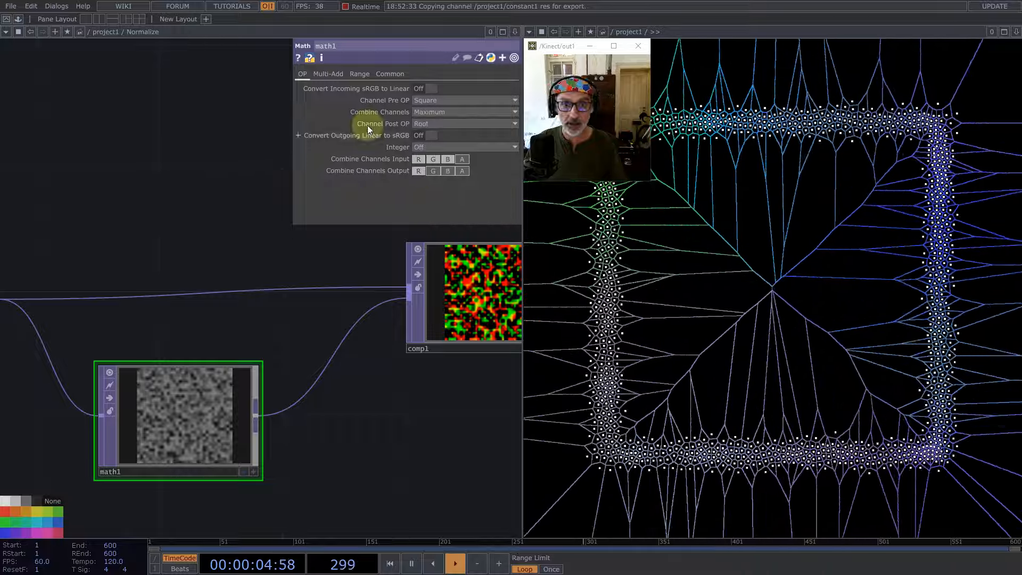
left_click(417, 110)
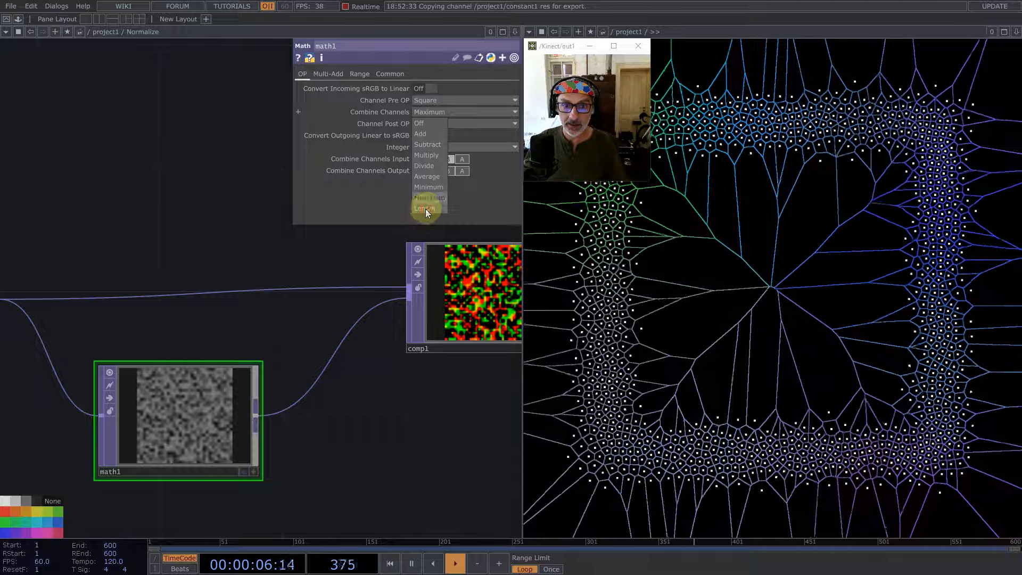
left_click(426, 208)
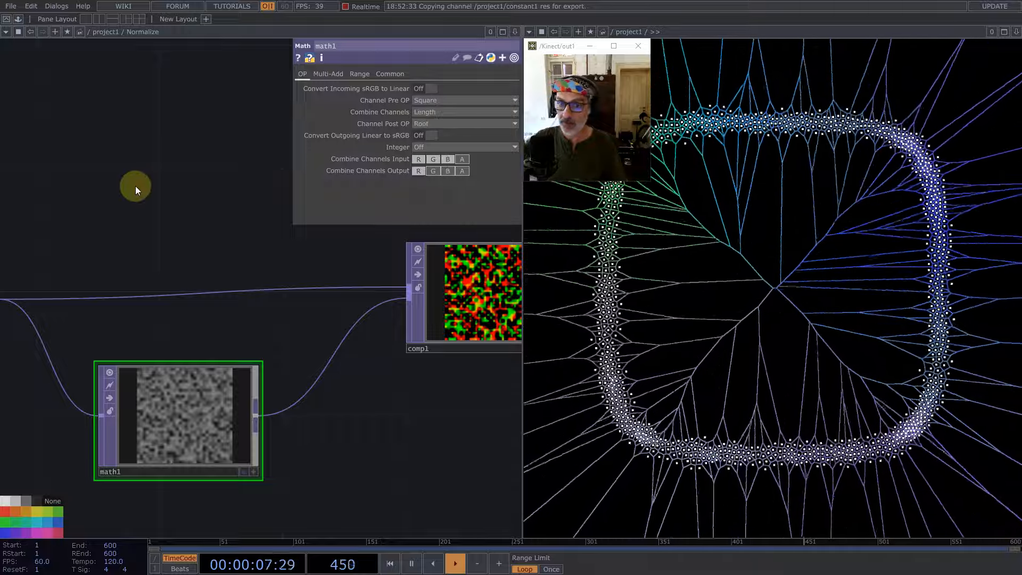
left_click(427, 111)
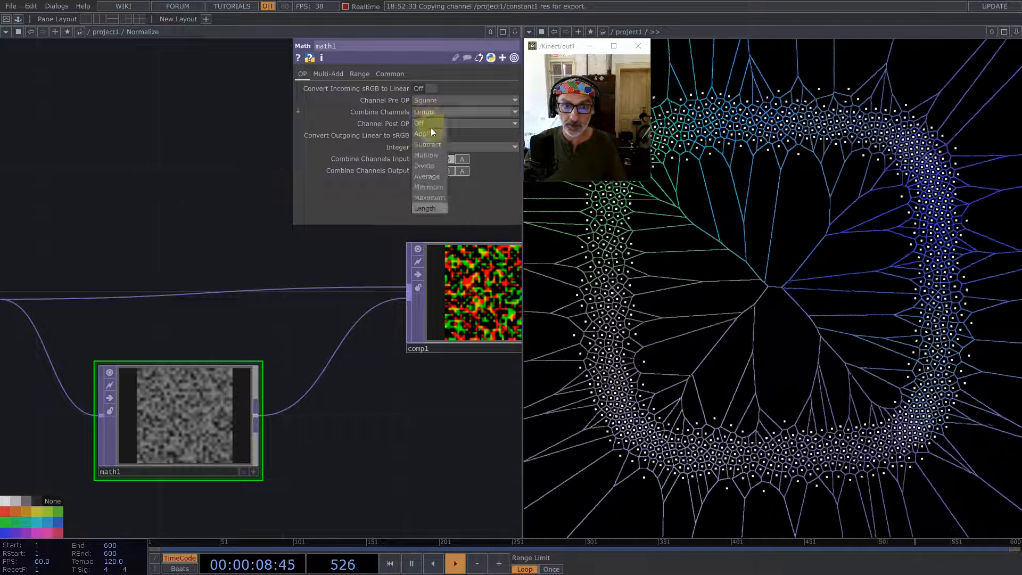
left_click(435, 195)
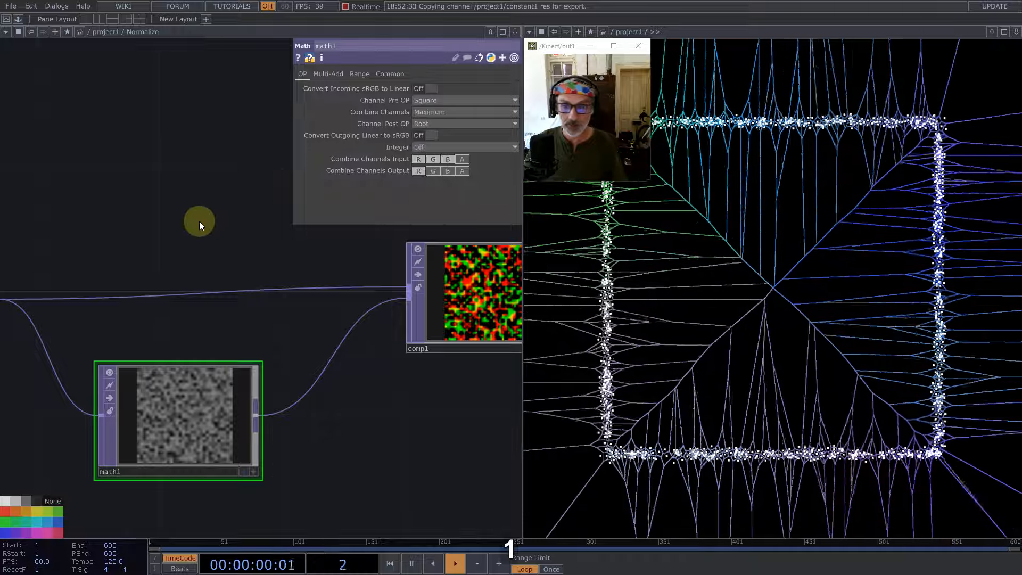
Step: Return to project1, set math6's Multiply expression to 1/2 and restart the relaxation
scroll(235, 347, "down", 5)
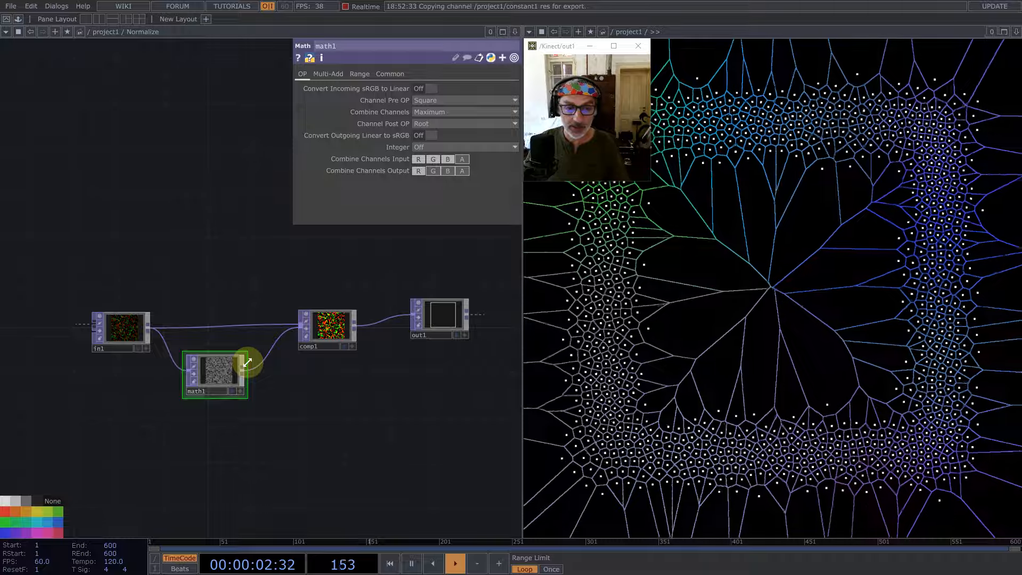
scroll(248, 356, "down", 5)
left_click(314, 389)
left_click(399, 101)
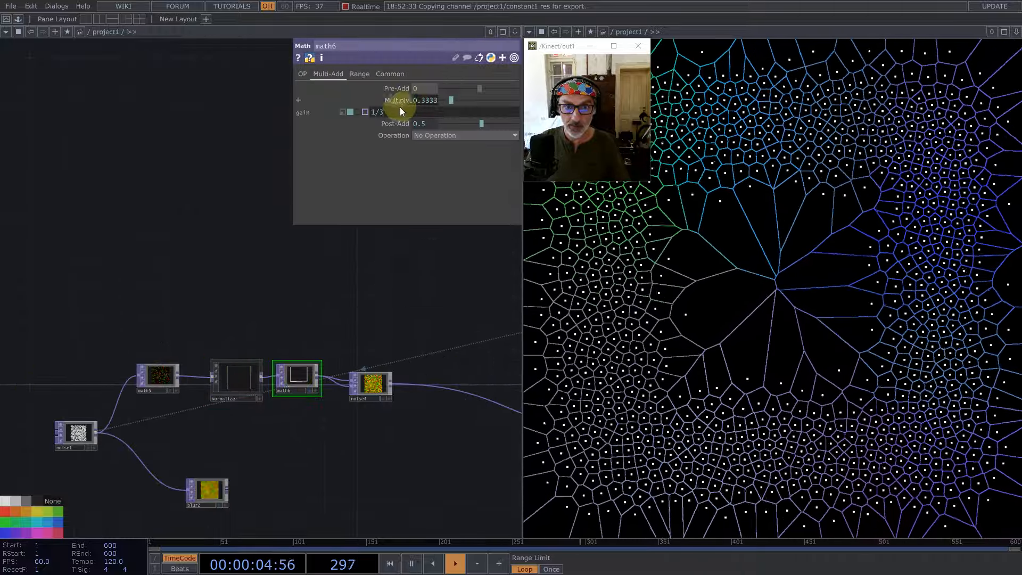
double_click(381, 114)
type("2")
key("Return")
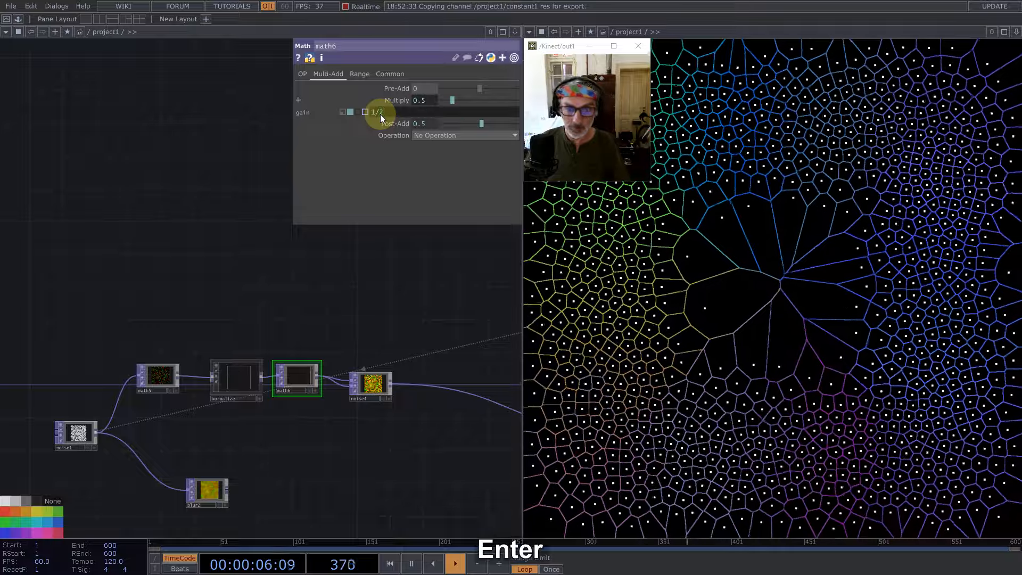
key("1")
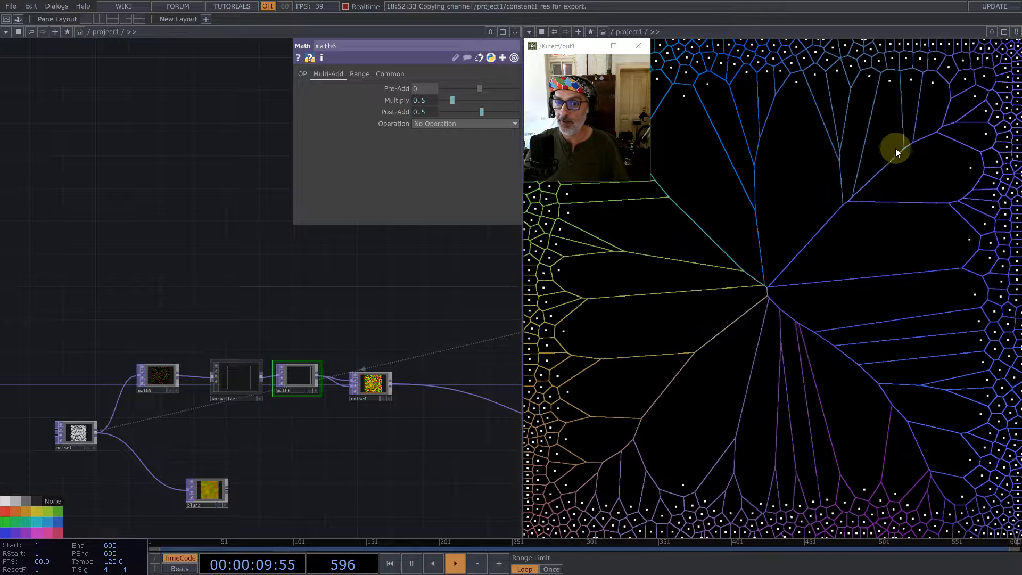
Step: Show noise4's output as points in its viewer and inspect the edges of the square
scroll(438, 355, "up", 5)
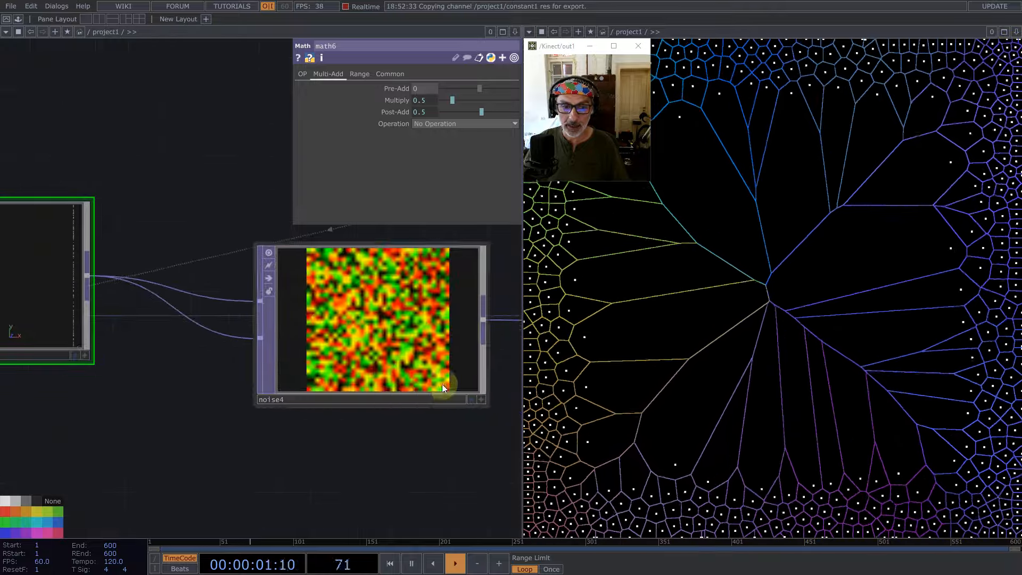
right_click(441, 409)
left_click(441, 413)
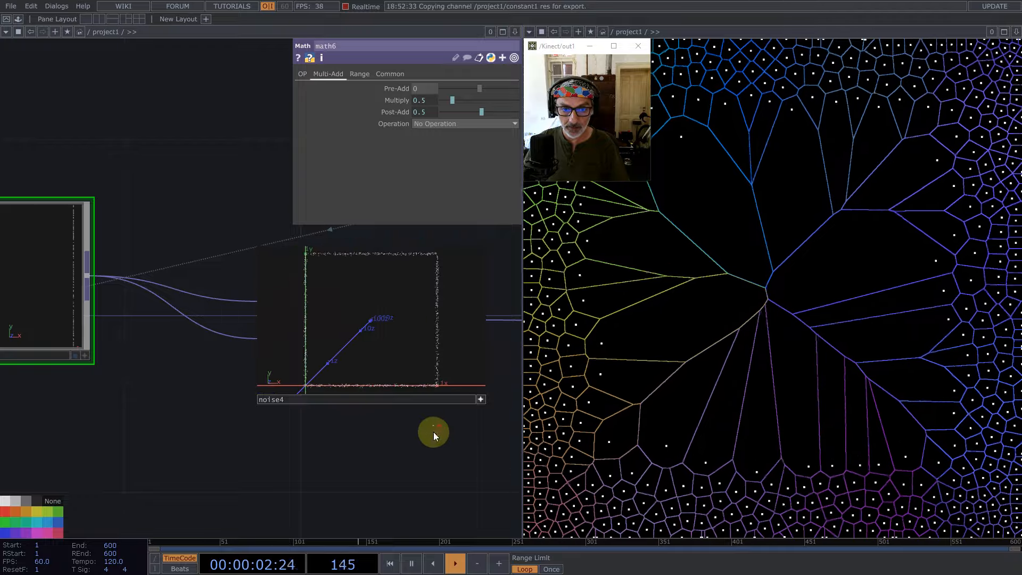
scroll(358, 474, "up", 6)
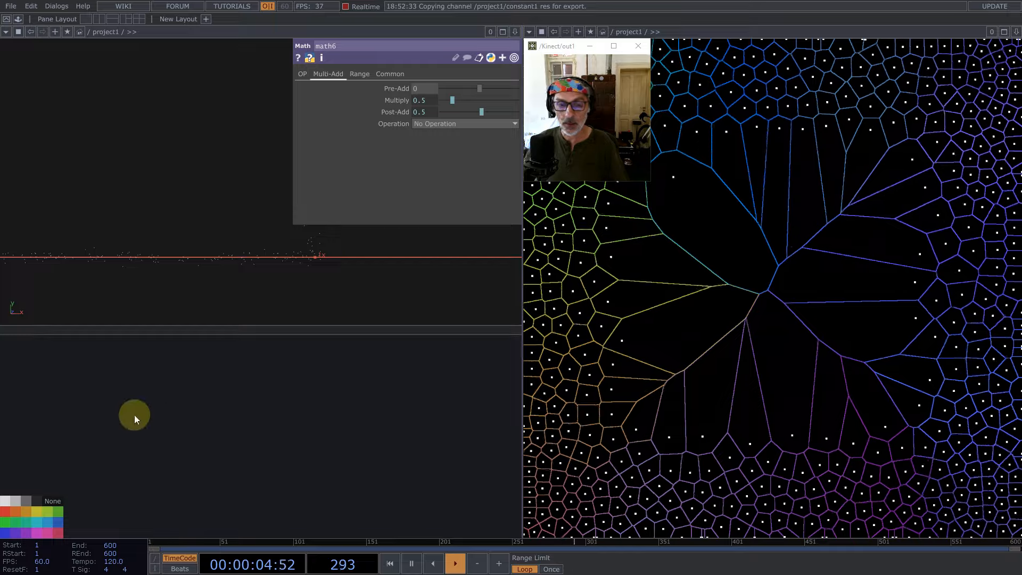
scroll(139, 415, "down", 5)
Step: Insert a Limit TOP on the wire leaving noise4
right_click(311, 324)
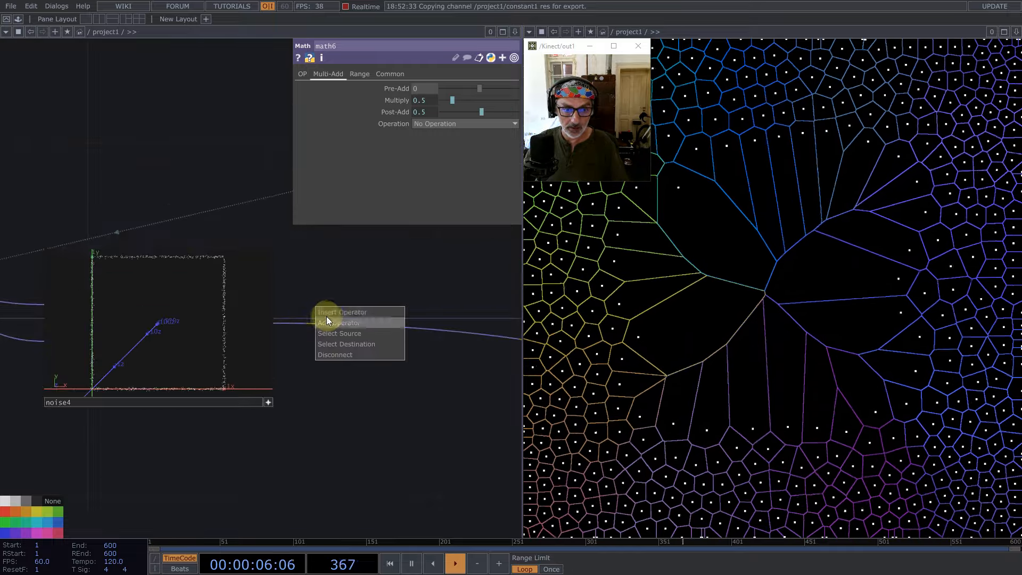
left_click(327, 316)
type("li")
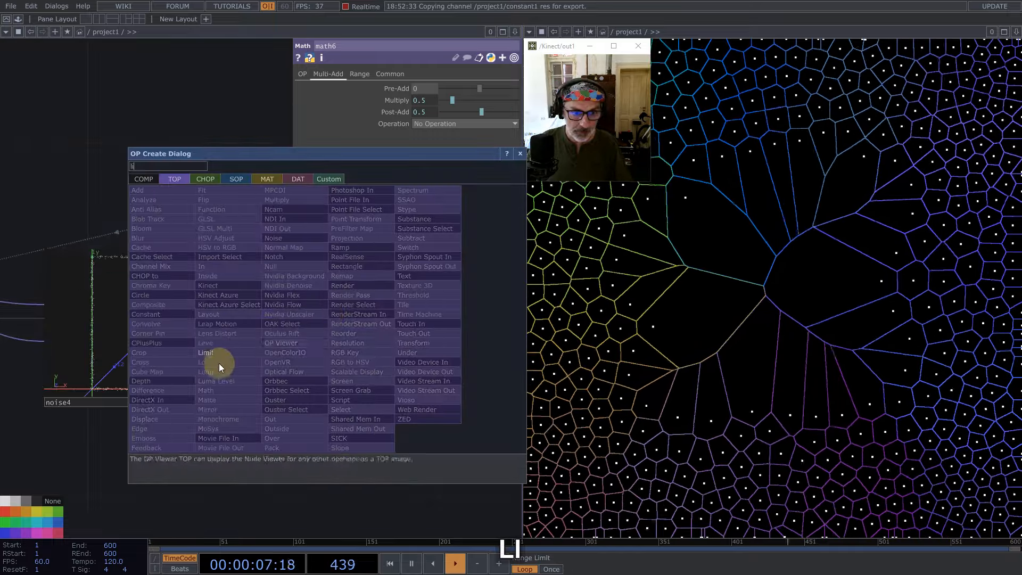
left_click(208, 353)
left_click(438, 325)
Step: Set limit1's minimum and maximum limit types to Zig Zag with Minimum Value 0, and restart the relaxation
left_click(400, 88)
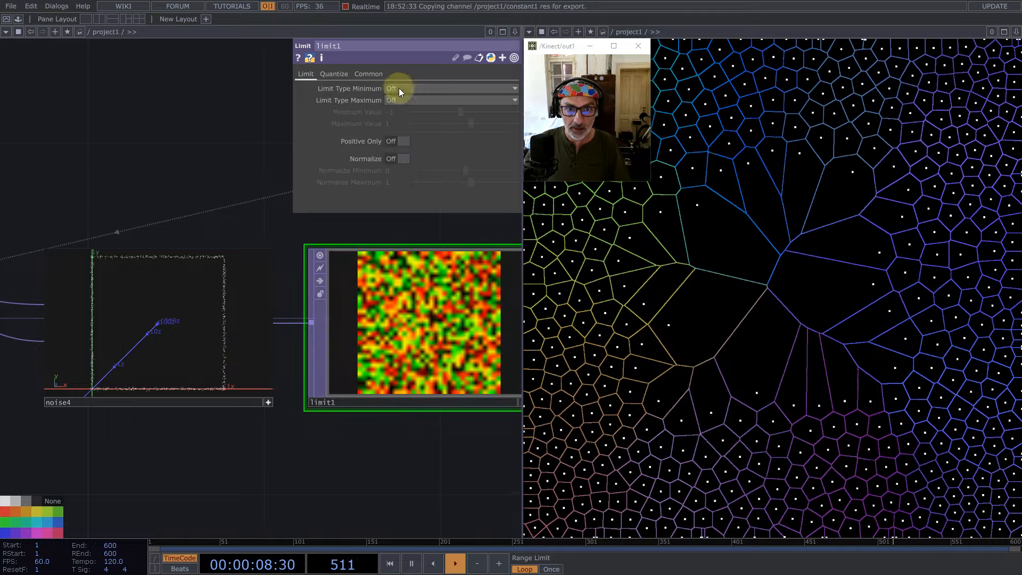
left_click(399, 133)
left_click(407, 100)
left_click(402, 143)
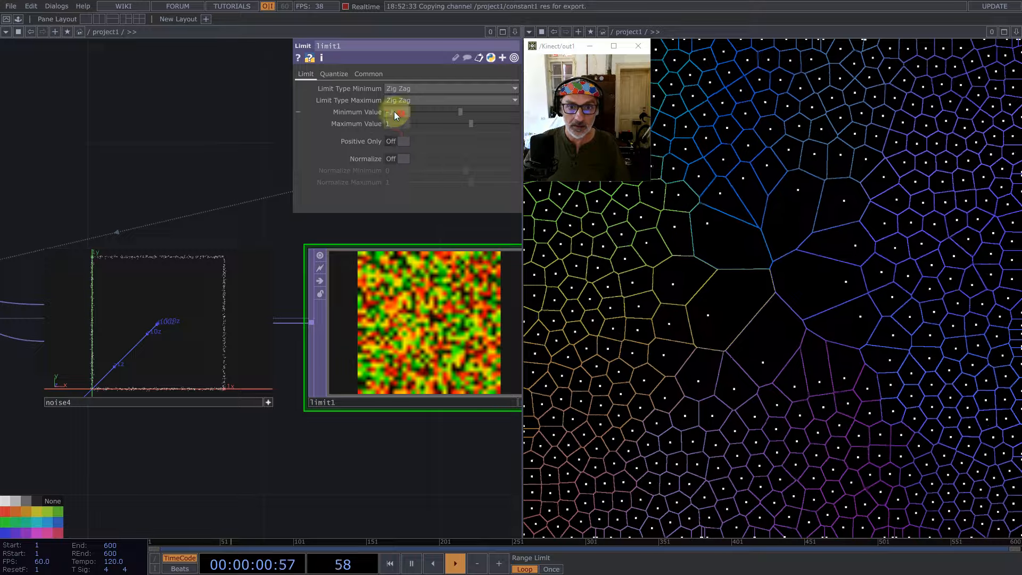
type("0")
key("Return")
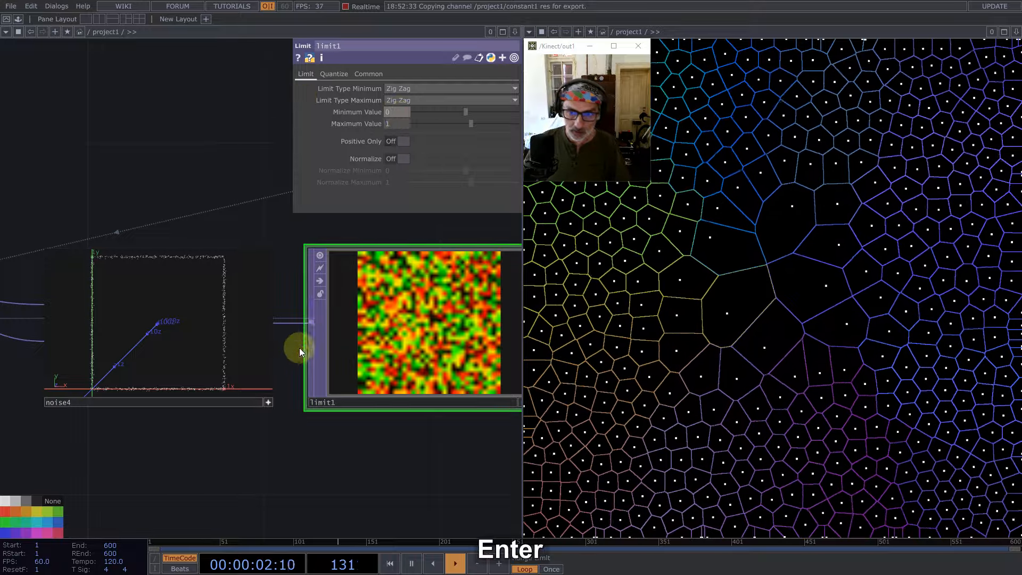
scroll(319, 372, "down", 4)
left_click(364, 413)
key("1")
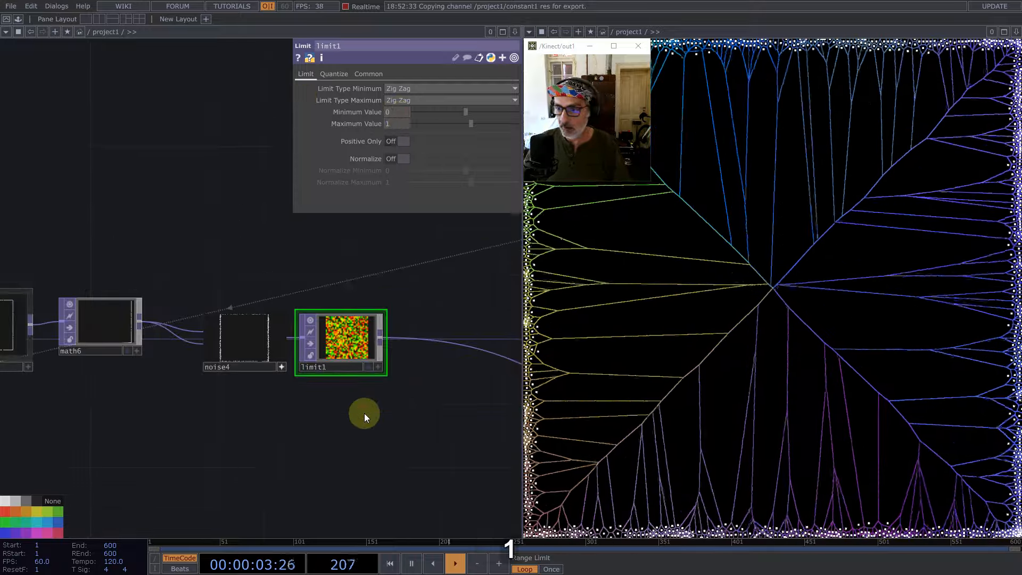
Step: Look over the whole project1 network from the start-point nodes through to the JFA1 node
scroll(375, 383, "down", 5)
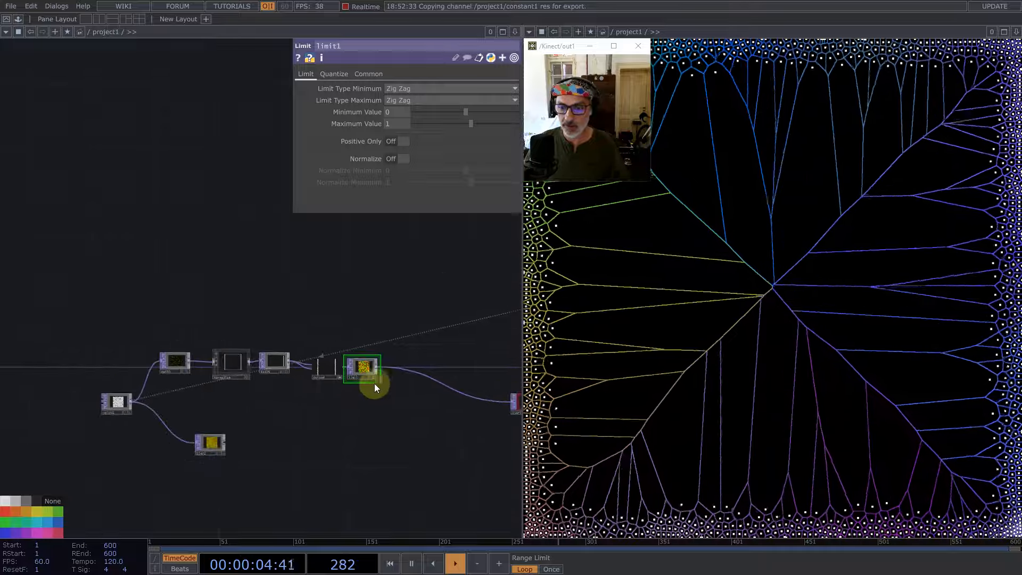
scroll(312, 382, "down", 3)
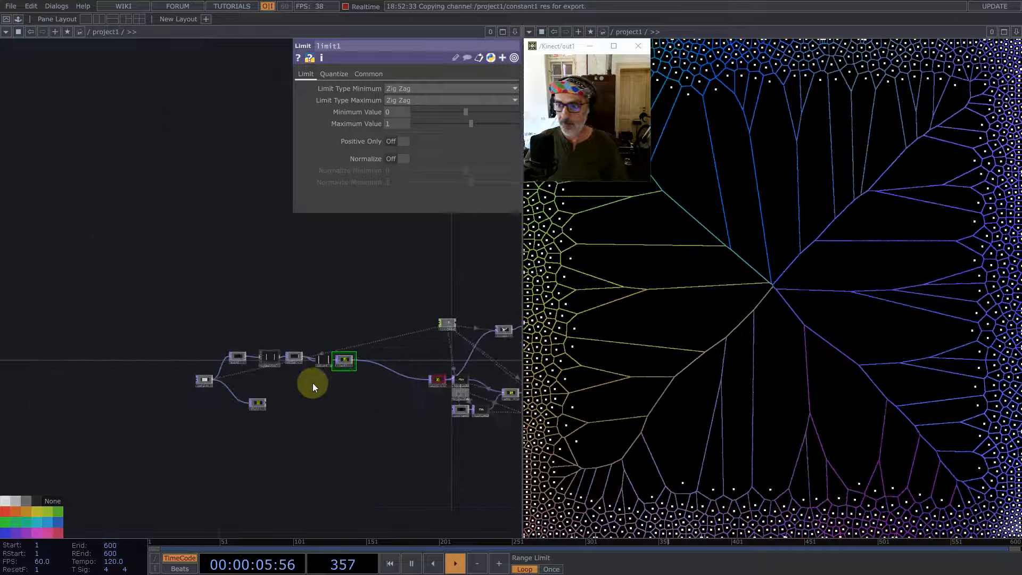
scroll(334, 409, "down", 4)
scroll(335, 413, "up", 10)
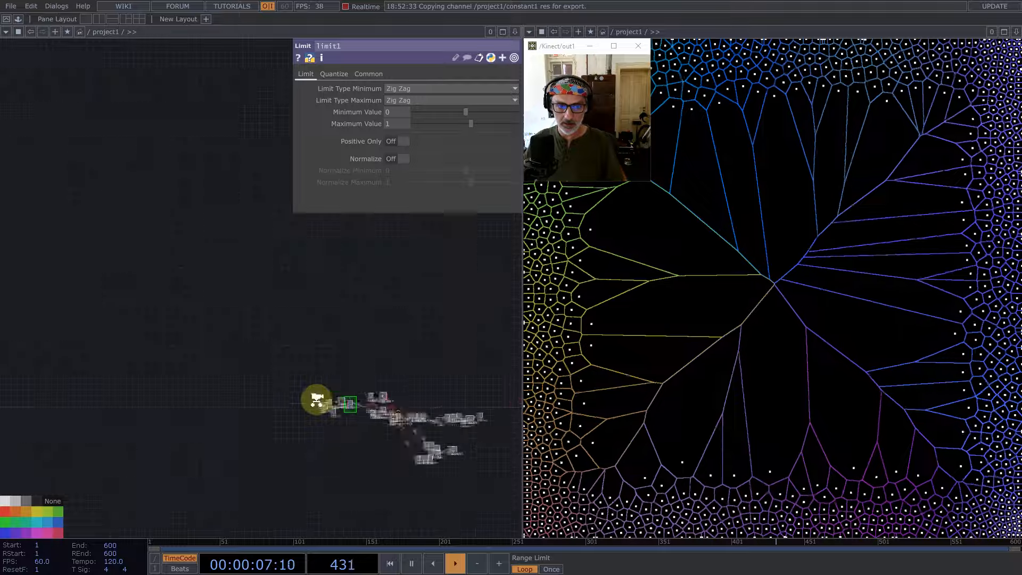
middle_click(461, 421)
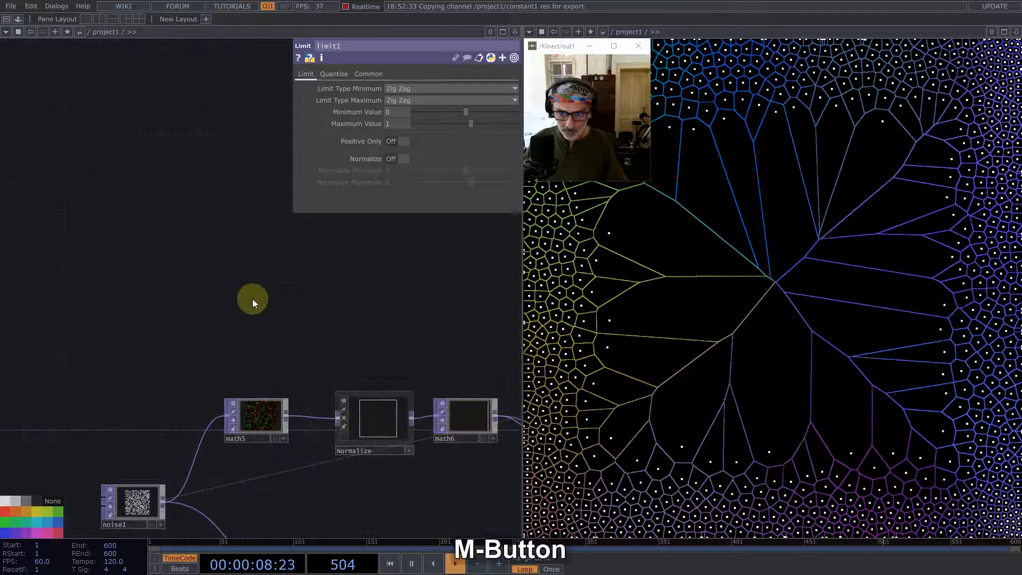
scroll(293, 353, "down", 15)
scroll(298, 380, "up", 10)
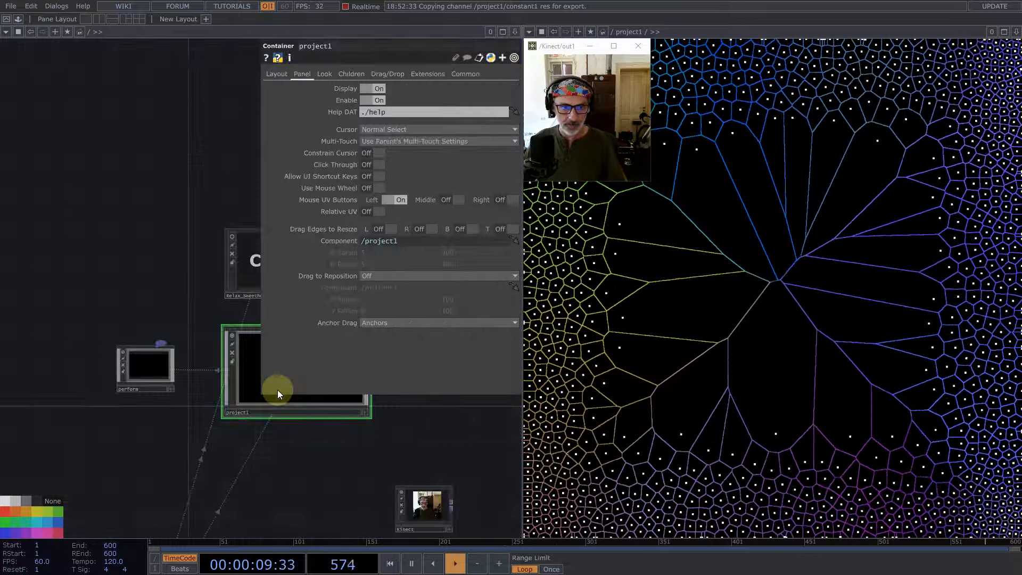
scroll(260, 388, "up", 5)
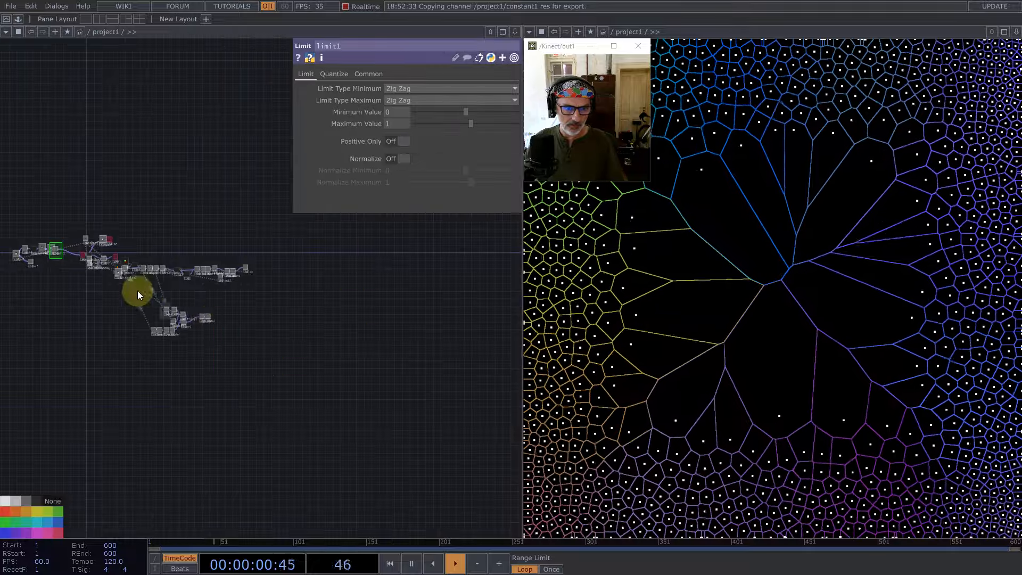
scroll(221, 351, "up", 8)
left_click_drag(257, 269, 357, 267)
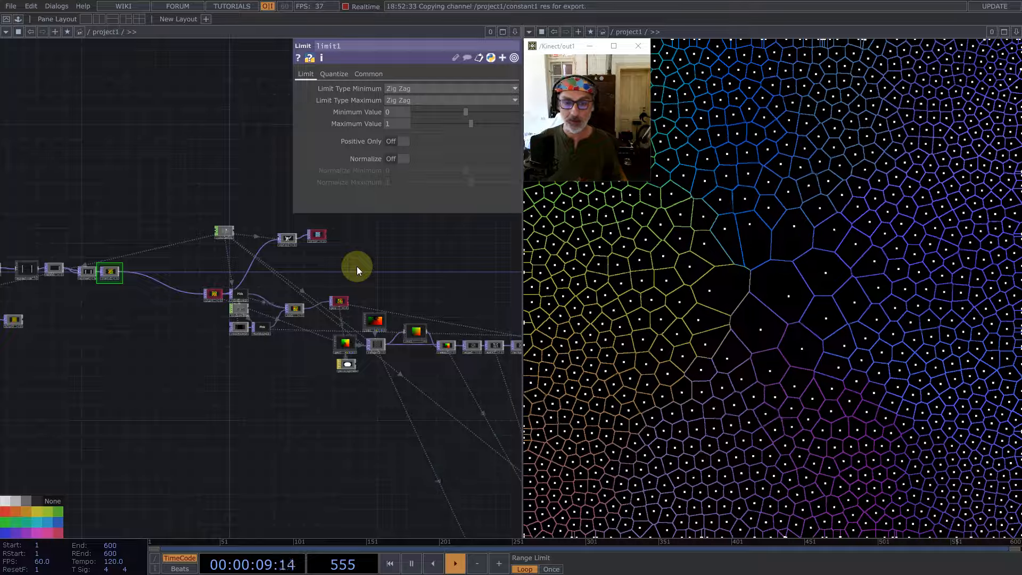
scroll(456, 332, "up", 6)
scroll(314, 333, "up", 3)
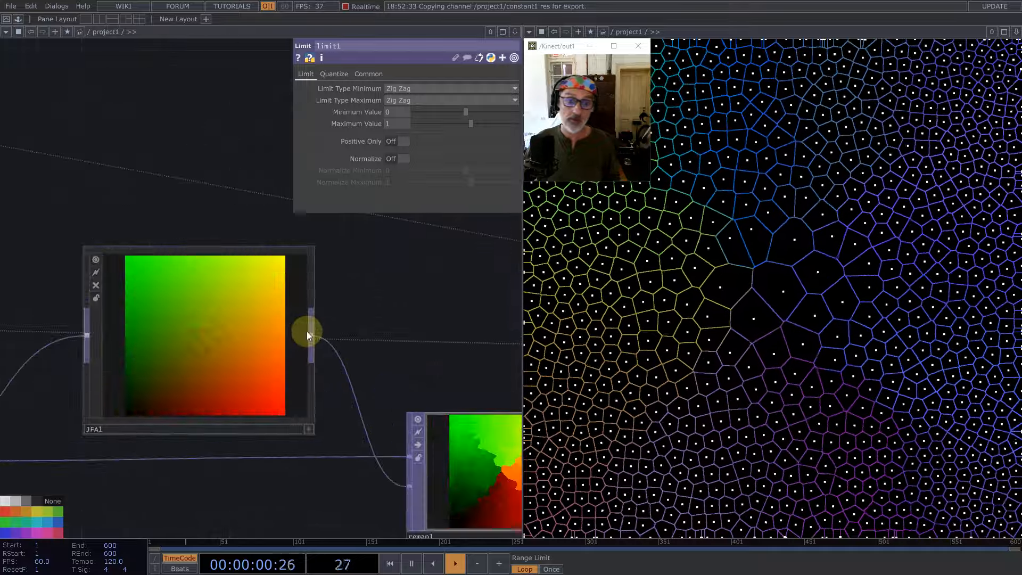